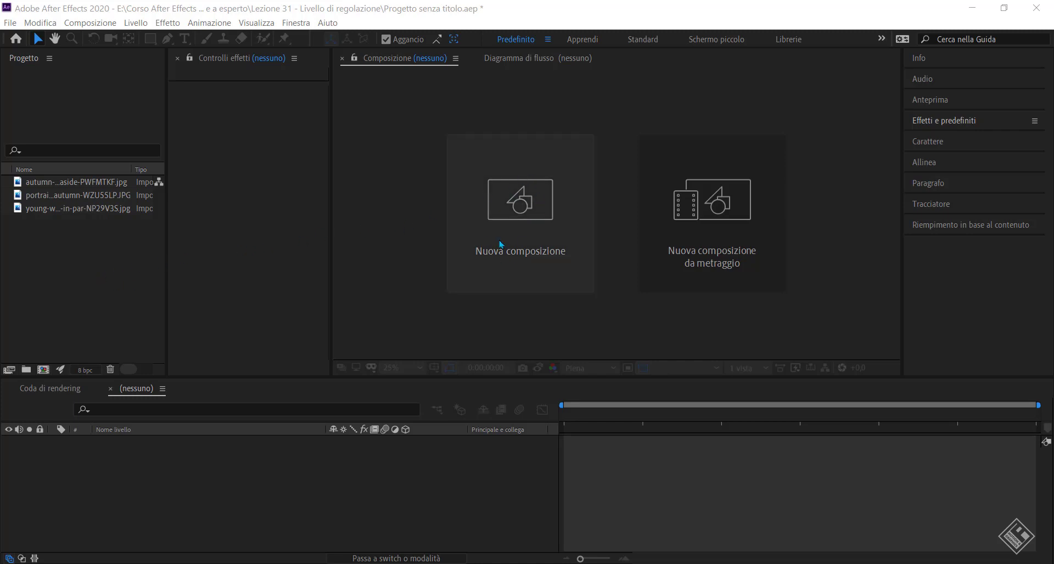
Create a 1920×1080, 25 fps, five-second HDTV 1080 composition named 'lezione 31'
left_click(519, 218)
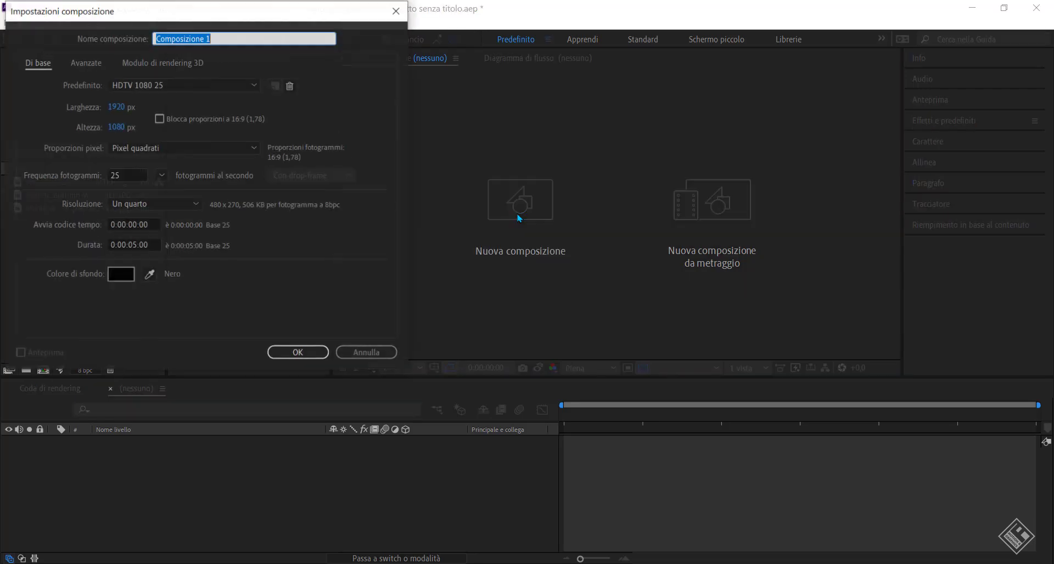
key("BackSpace")
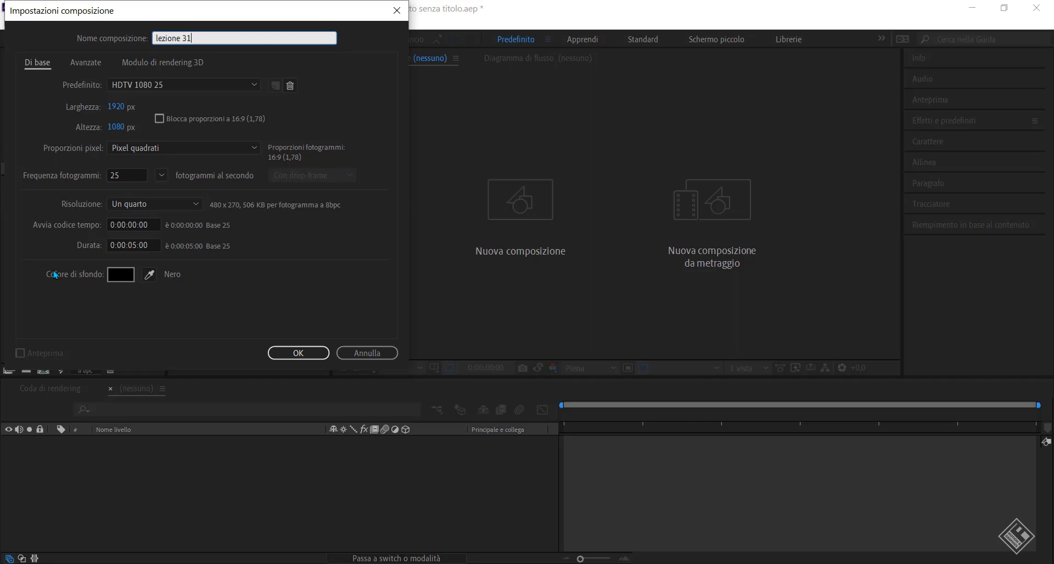
left_click(299, 355)
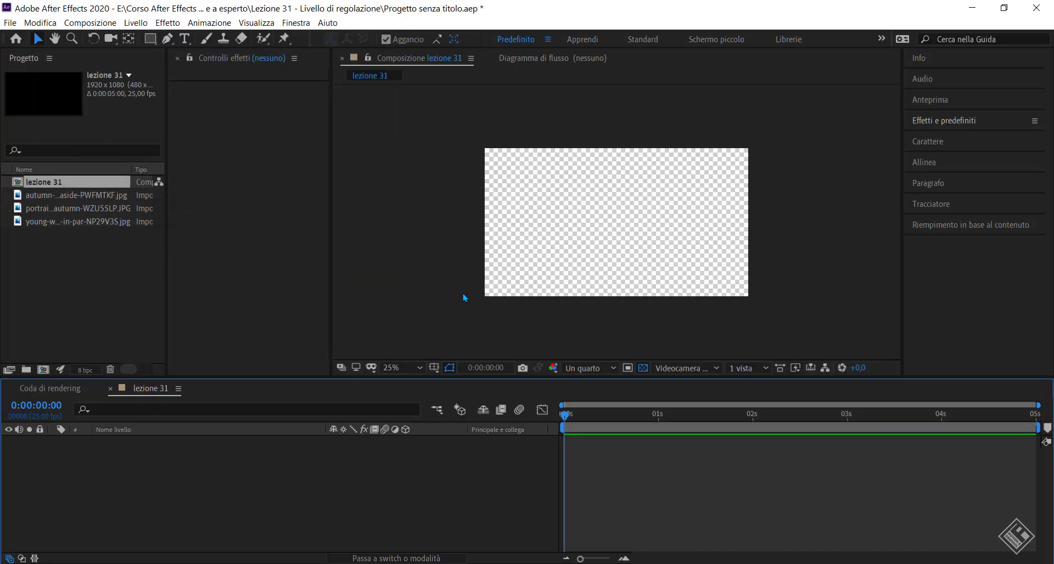
Fit the viewer to Adatta and add the laughing young woman photo to the timeline
left_click(401, 368)
left_click(421, 128)
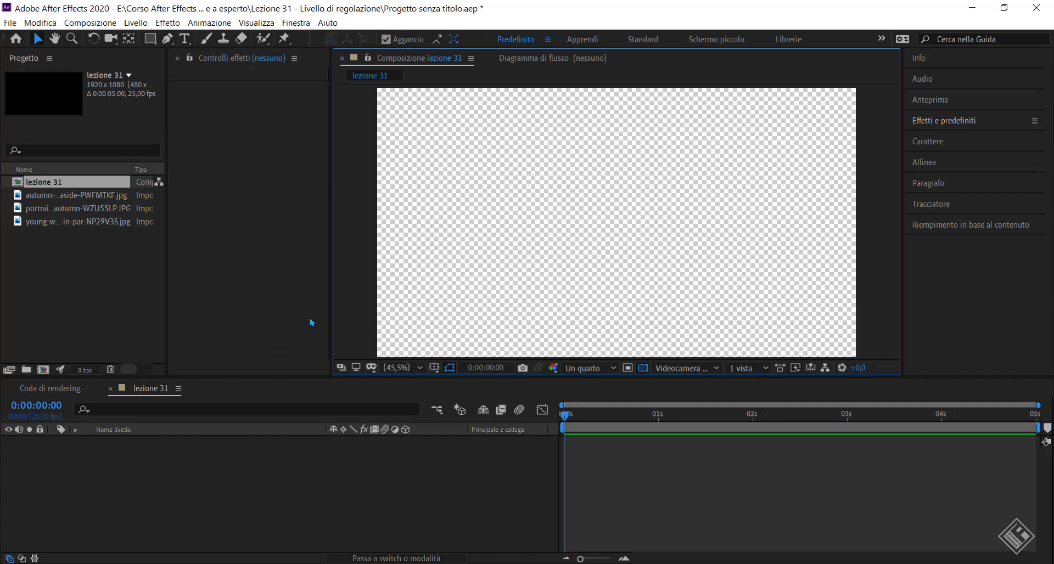
left_click(280, 496)
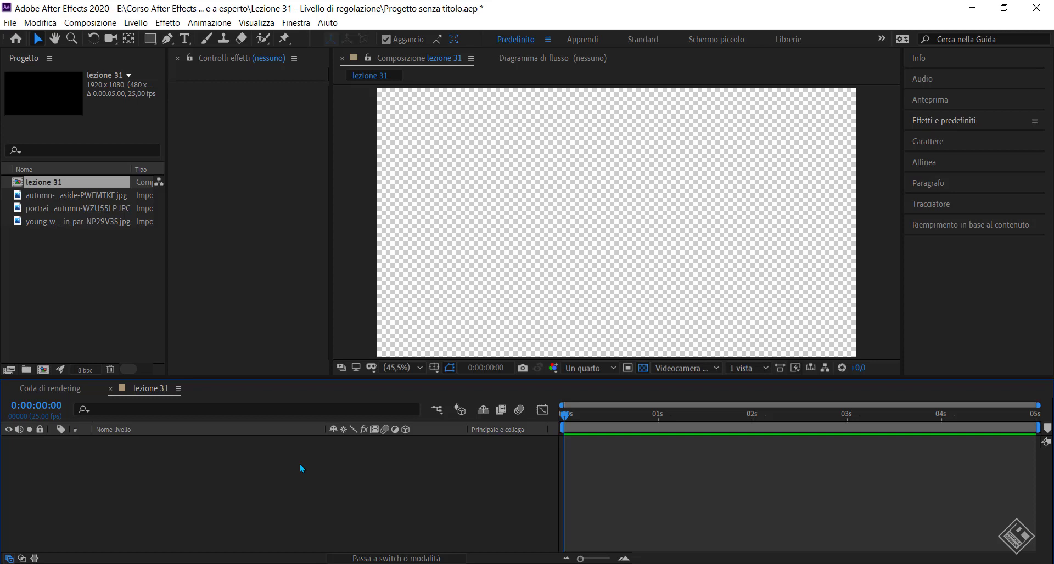
left_click(49, 196)
left_click(44, 222)
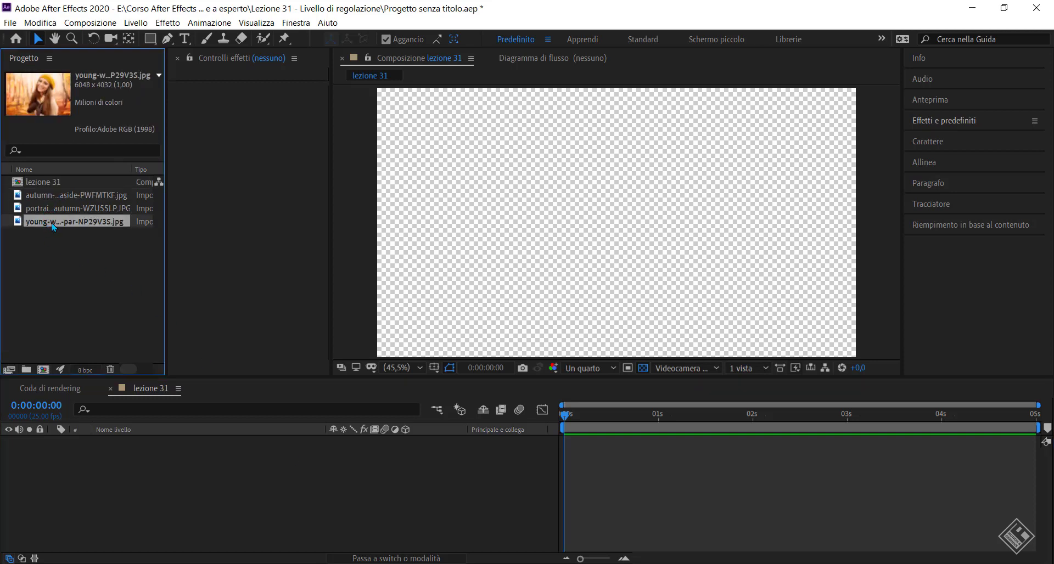
mouse_move(50, 224)
left_mouse_down()
mouse_move(227, 479)
mouse_move(207, 497)
left_mouse_up()
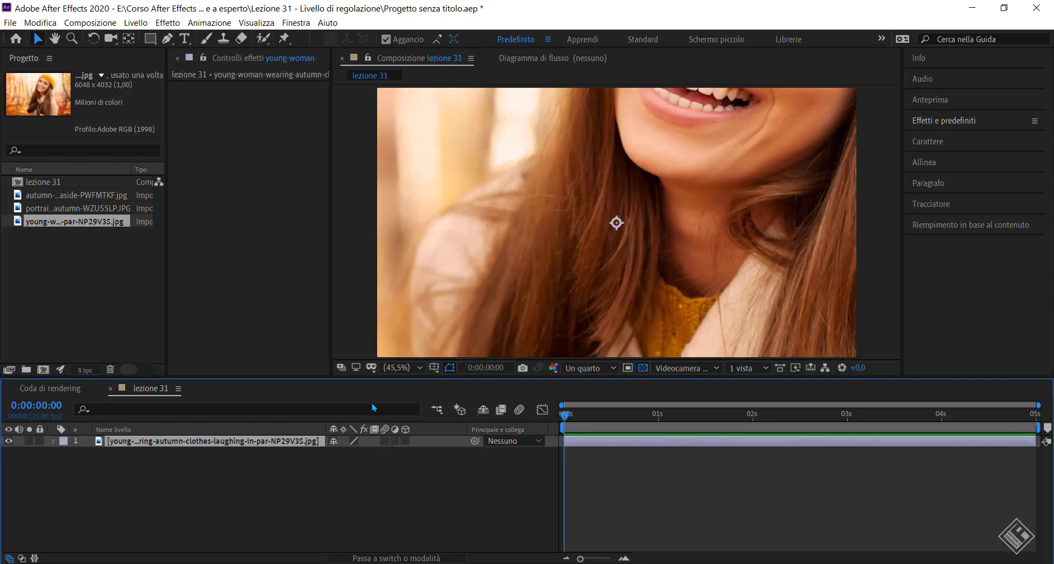
Scale the young woman photo layer down to 32% so it fills the frame
key("s")
left_click(348, 453)
type("74")
key("Return")
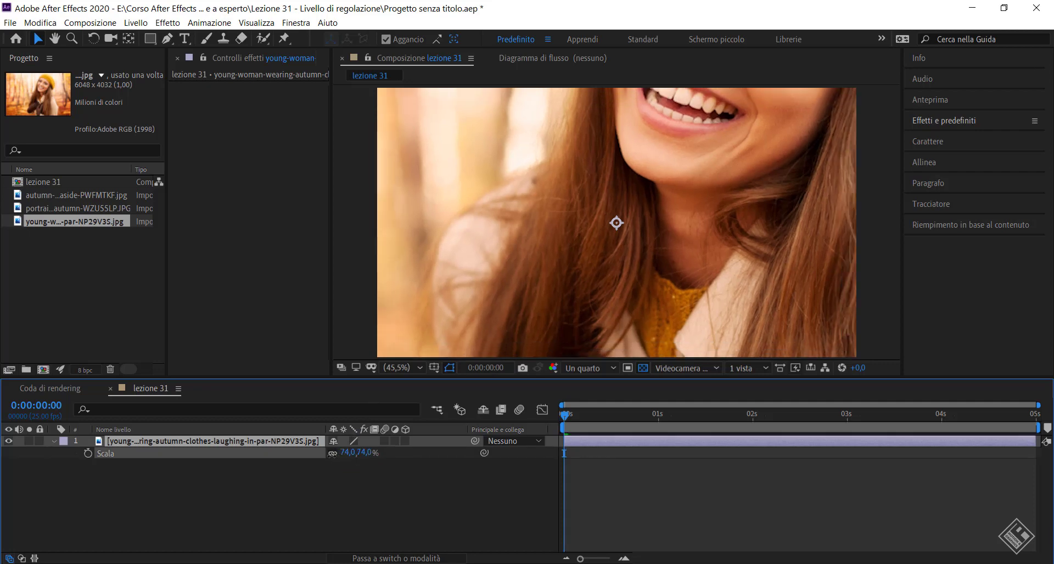
left_click_drag(347, 453, 312, 463)
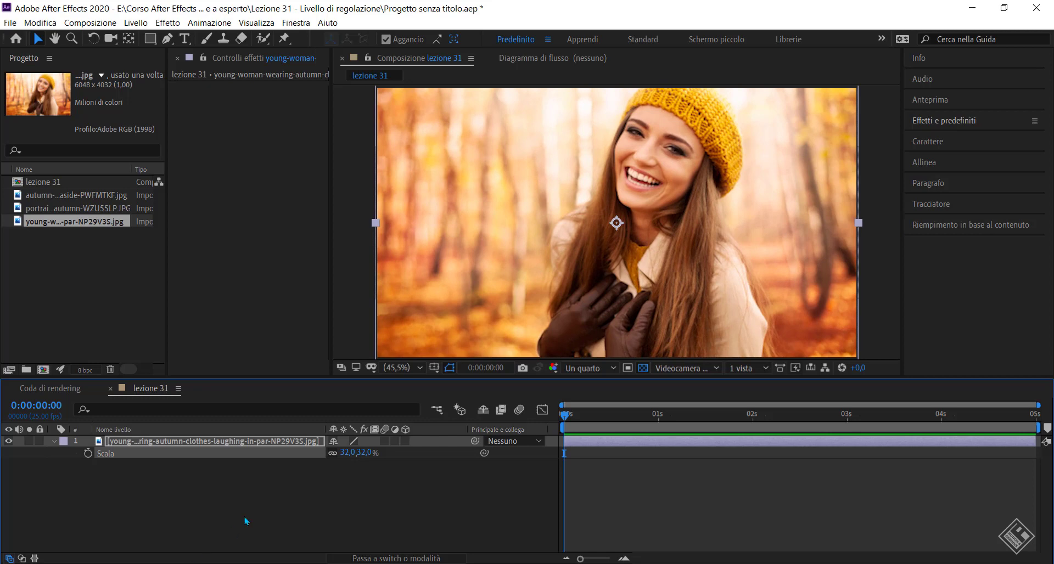
left_click(248, 503)
Add the portrait-on-a-bench photo on top, scaled to 10% and moved to the lower left
left_click(54, 441)
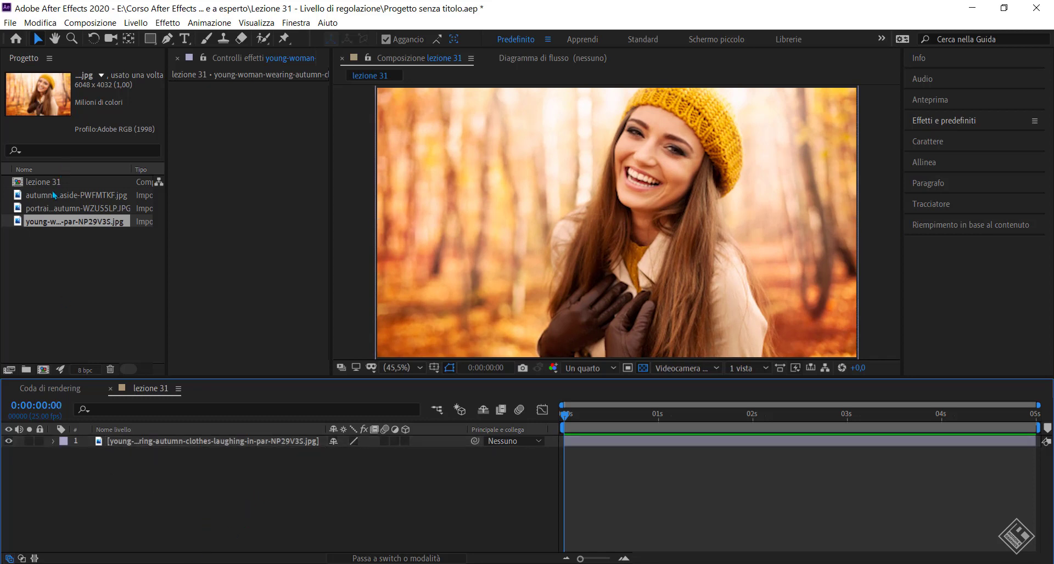
left_click(54, 209)
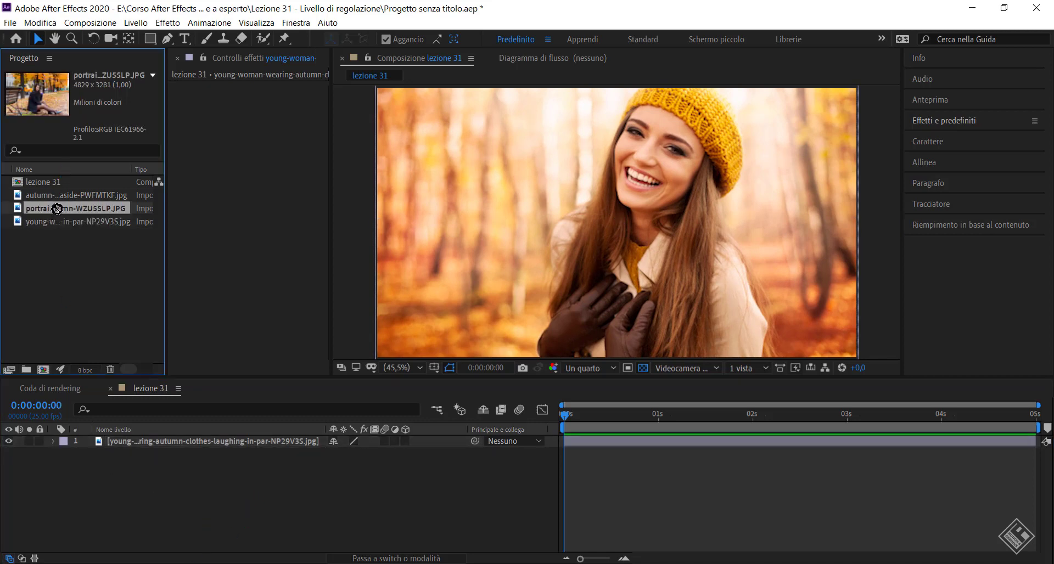
left_click_drag(51, 212, 228, 459)
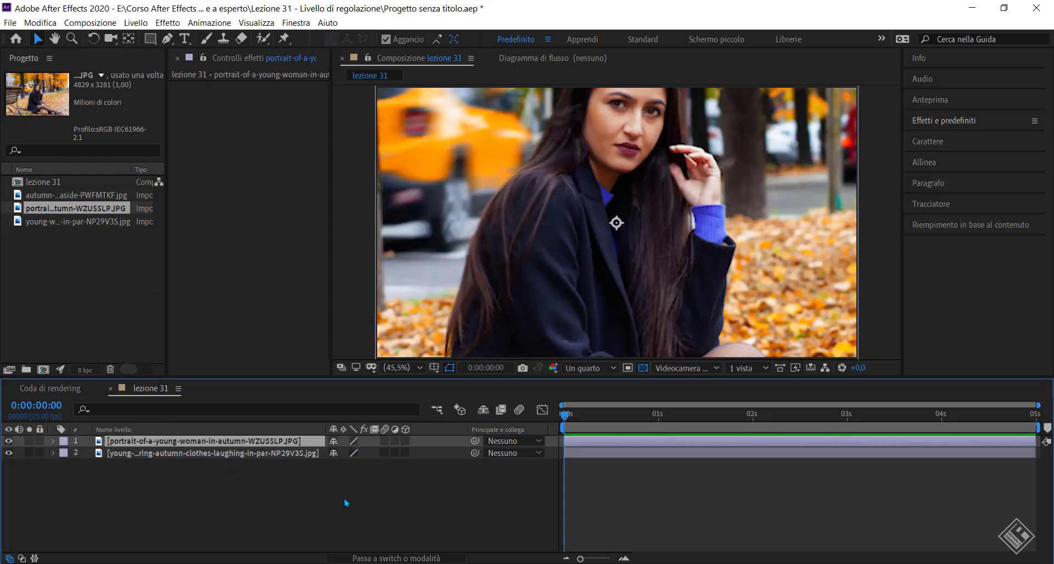
key("s")
left_click_drag(351, 455, 321, 452)
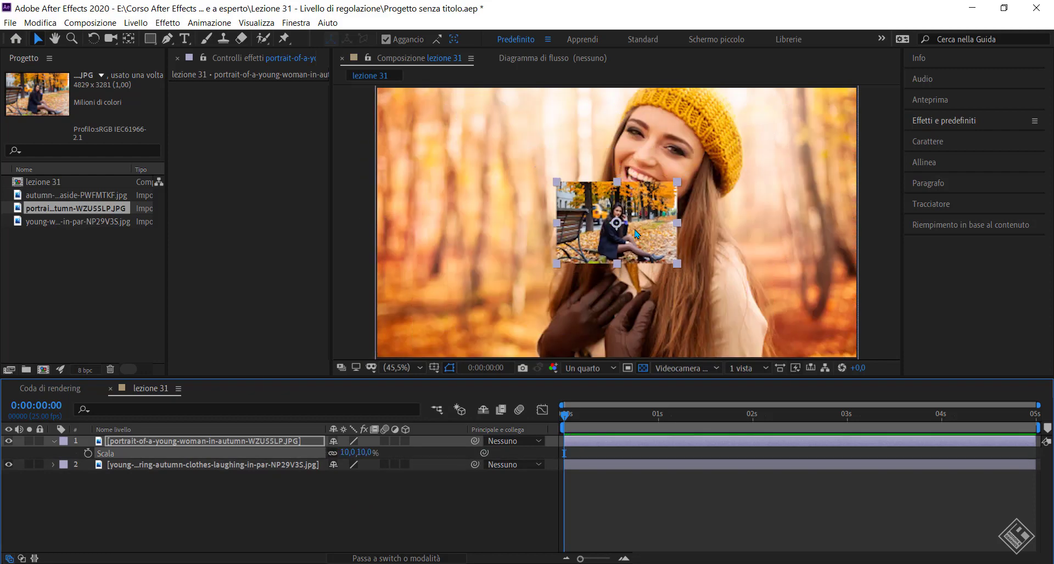
left_click_drag(646, 245, 508, 314)
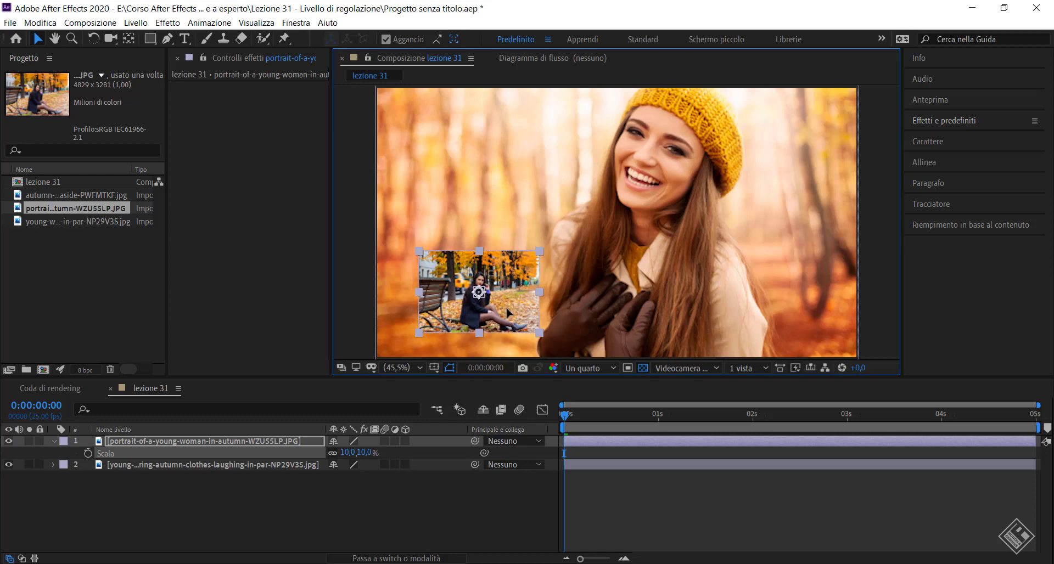
left_click(412, 484)
Add the autumn seaside photo on top, scaled to 10% and moved to the right
left_click(54, 197)
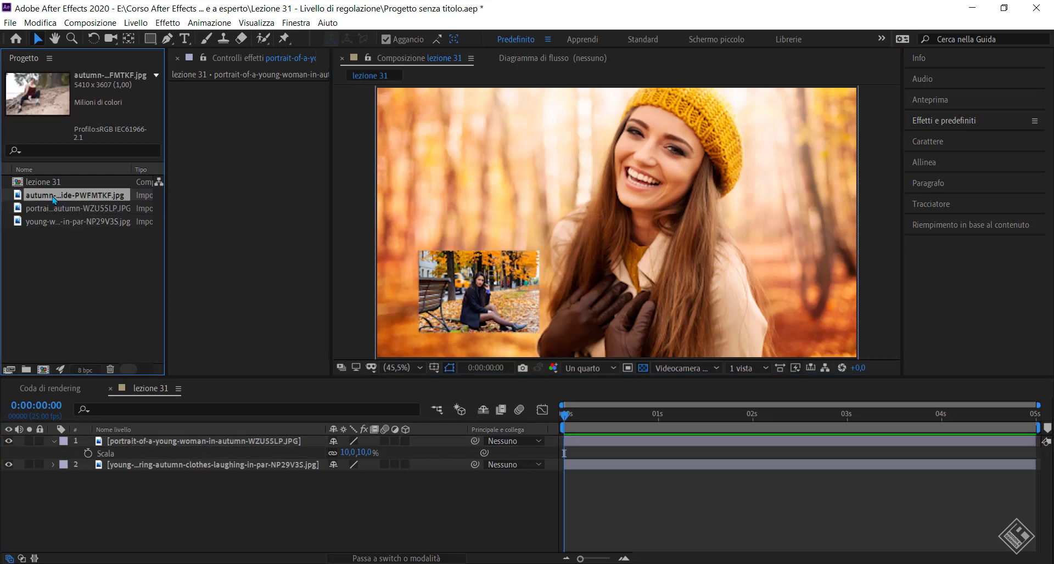
left_click_drag(54, 198, 194, 442)
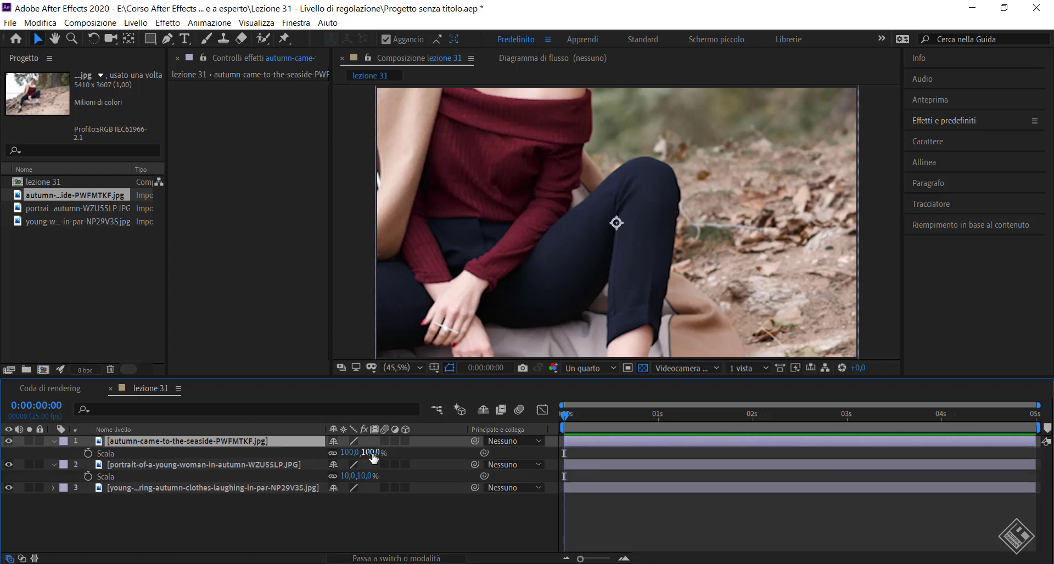
key("s")
left_click_drag(352, 453, 282, 442)
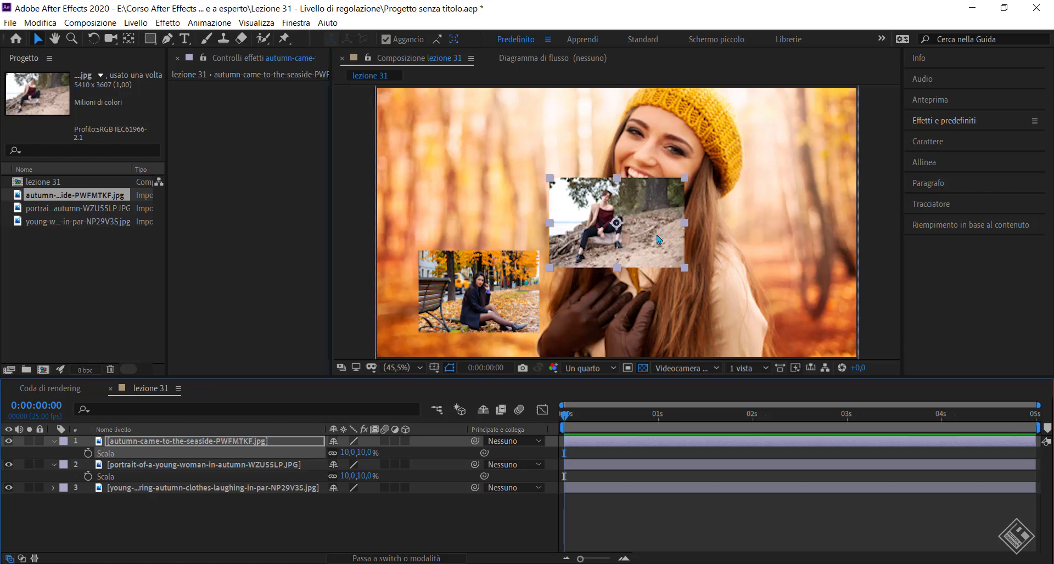
left_click_drag(665, 249, 791, 303)
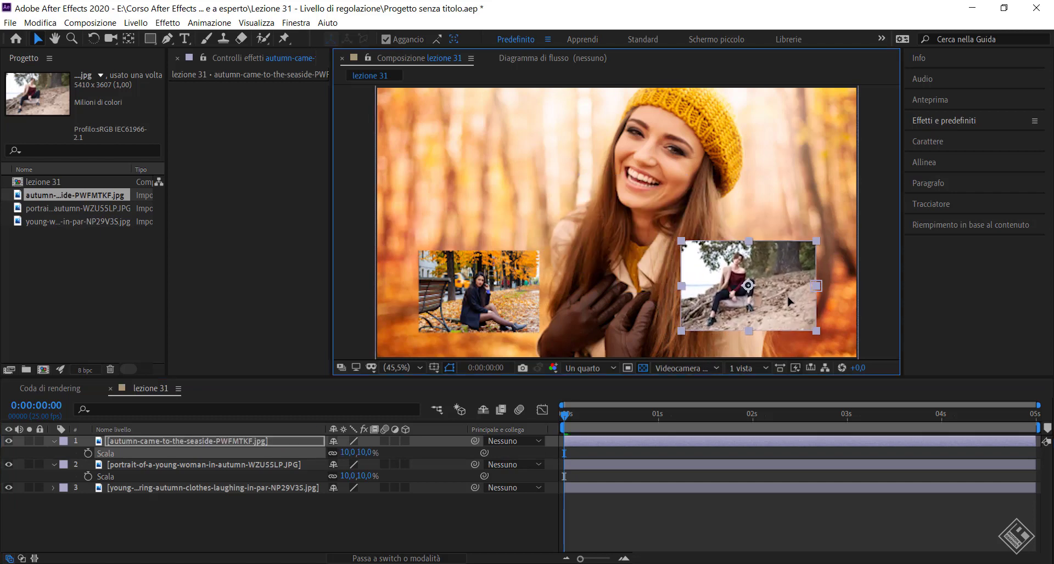
left_click(169, 500)
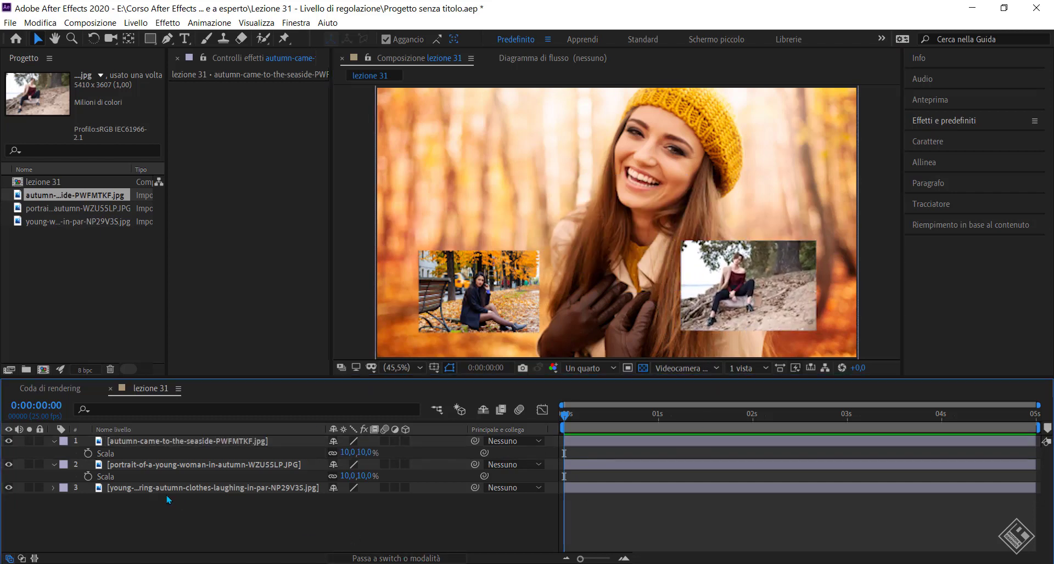
Collapse the three photo layers' properties and browse the Layer menu's new-layer options
left_click(54, 442)
left_click(53, 453)
left_click(54, 465)
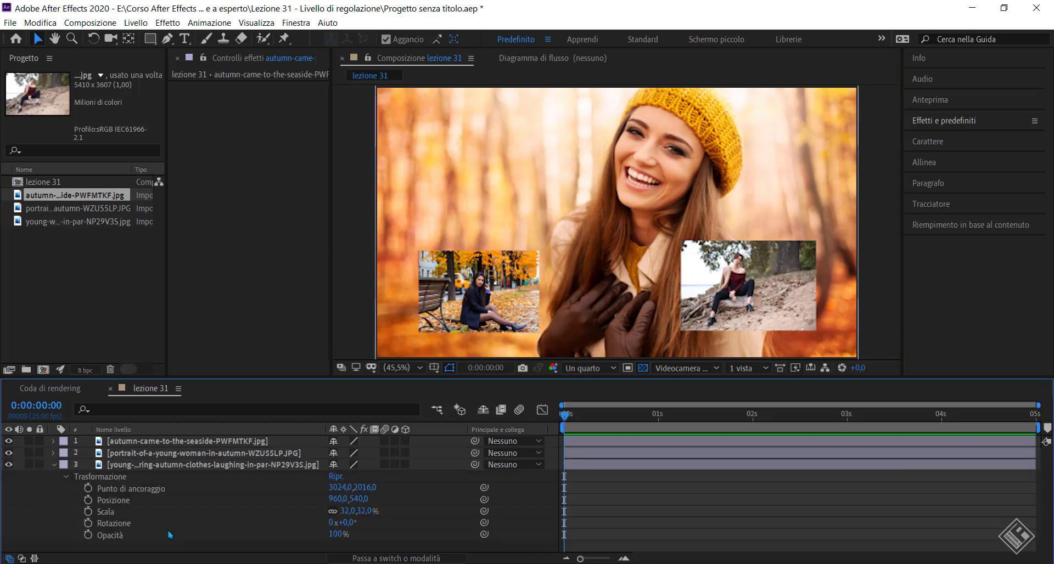
left_click(54, 465)
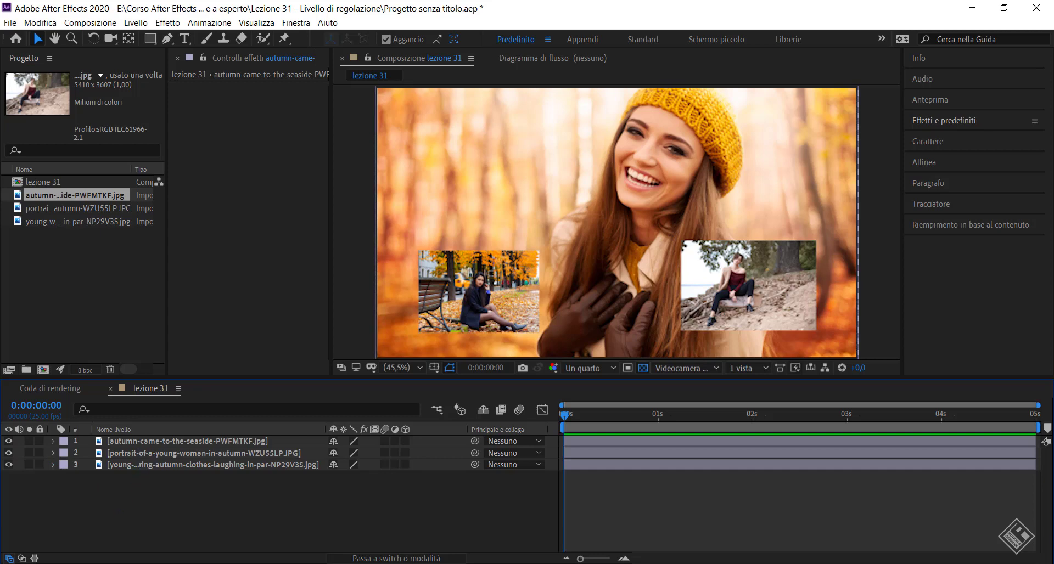
left_click(137, 23)
mouse_move(229, 39)
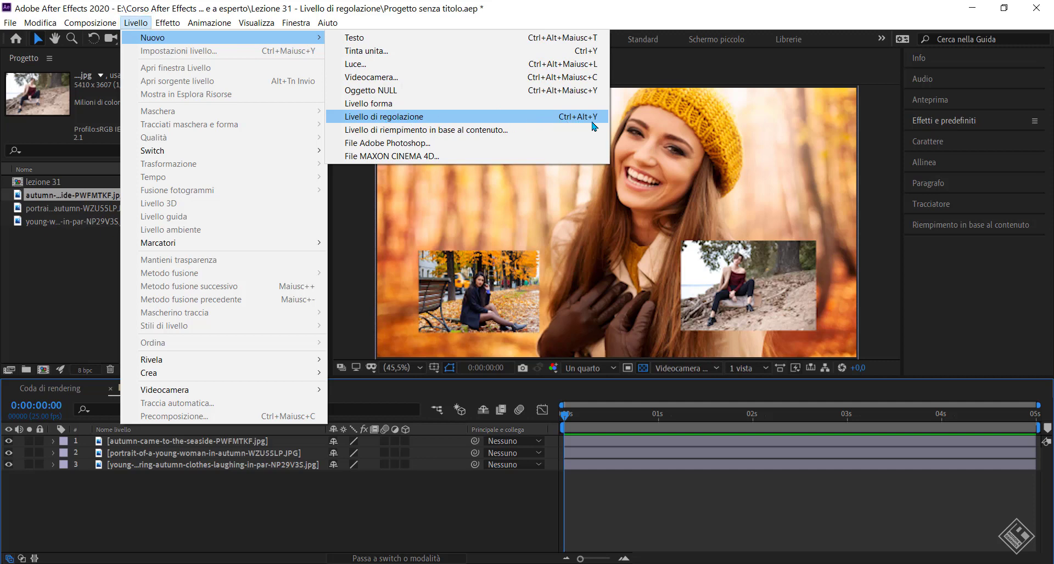
Add Livello di regolazione 1 above the three photos via the timeline's Nuovo submenu
left_click(147, 523)
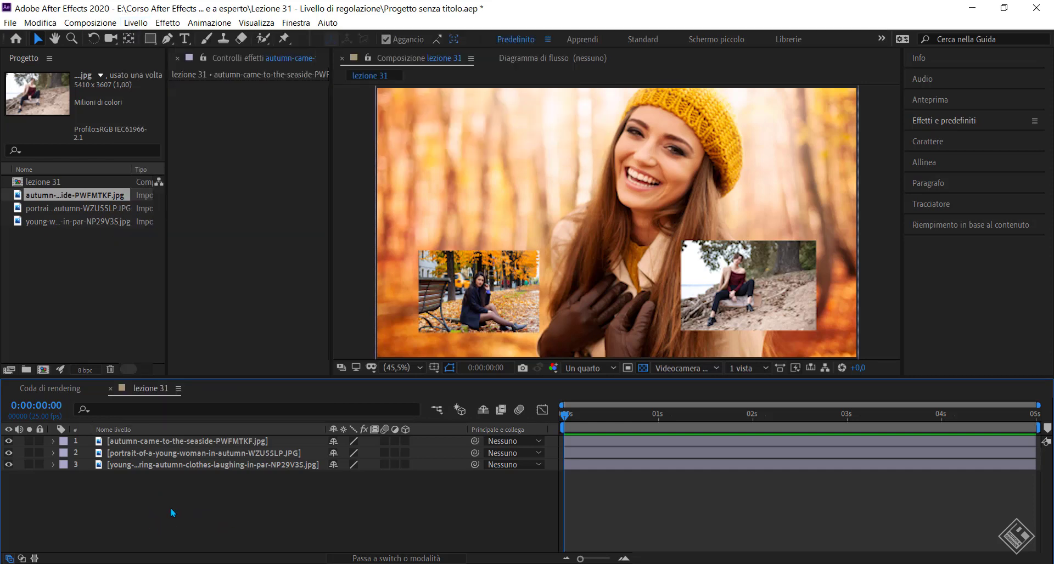
right_click(156, 513)
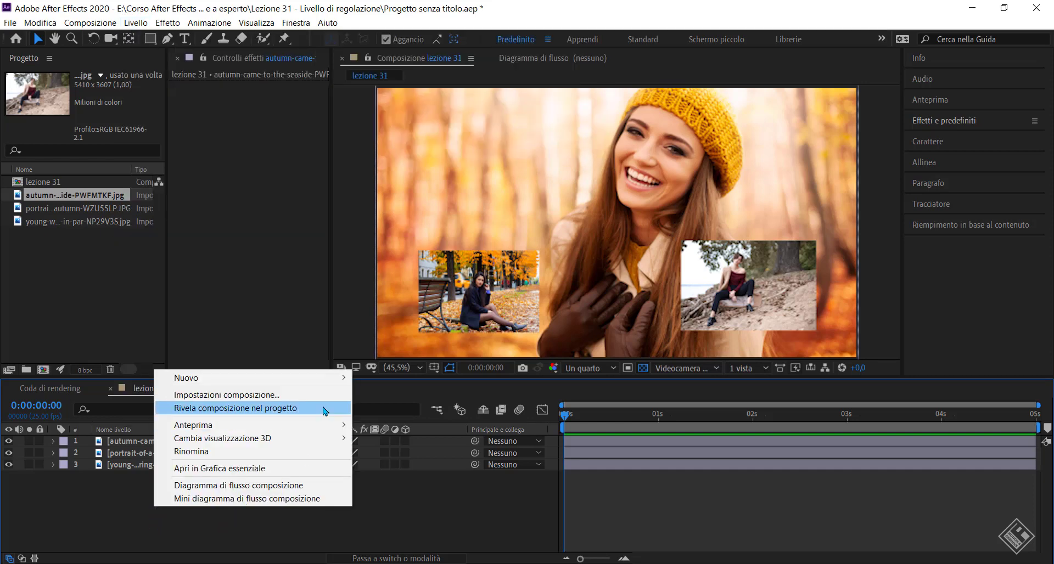
mouse_move(328, 379)
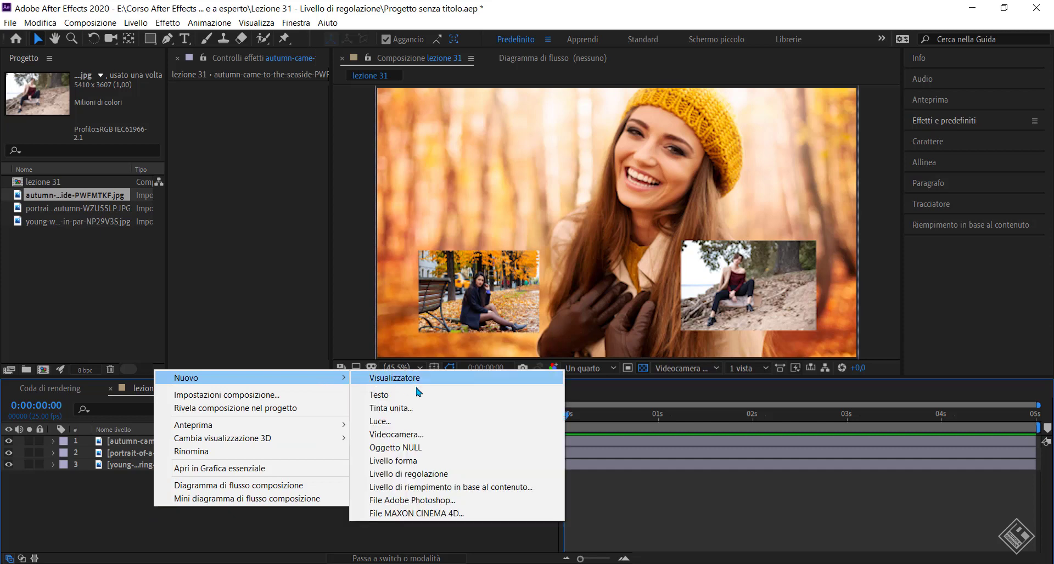
left_click(414, 475)
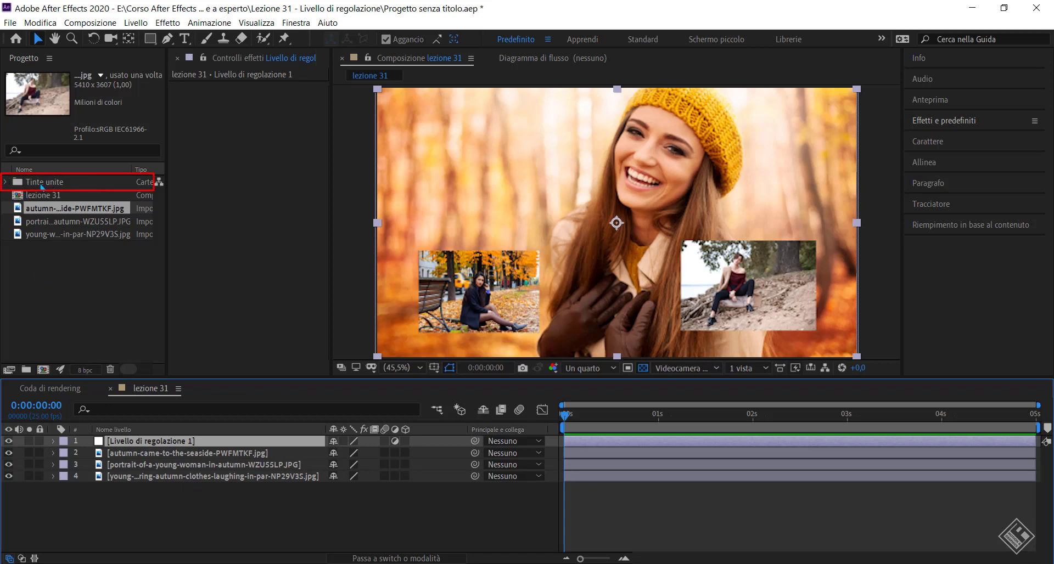
Expand the Tinte unite folder and select the Livello di regolazione 1 solid
left_click(5, 183)
left_click(47, 195)
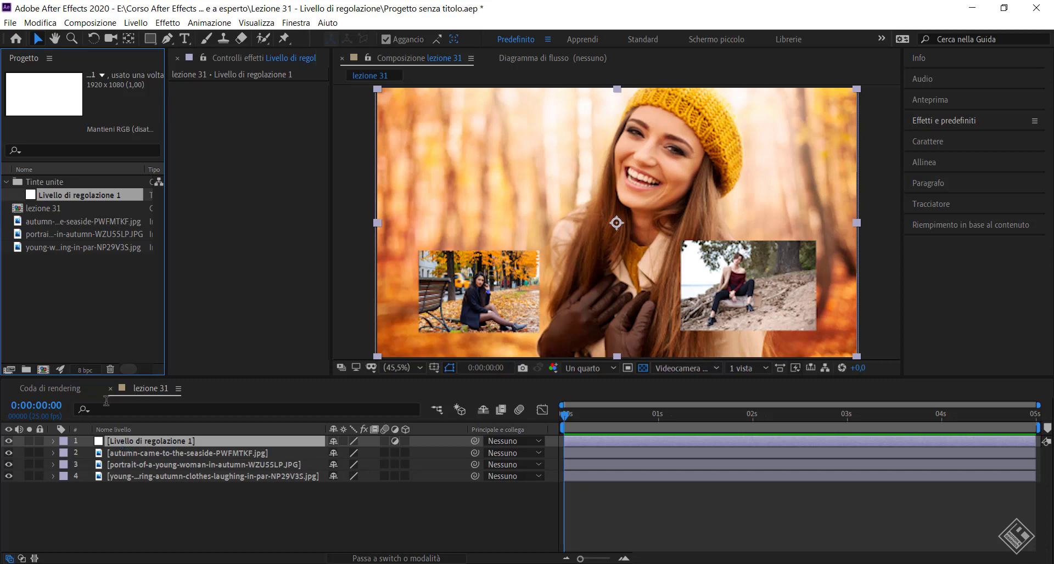
left_click(134, 24)
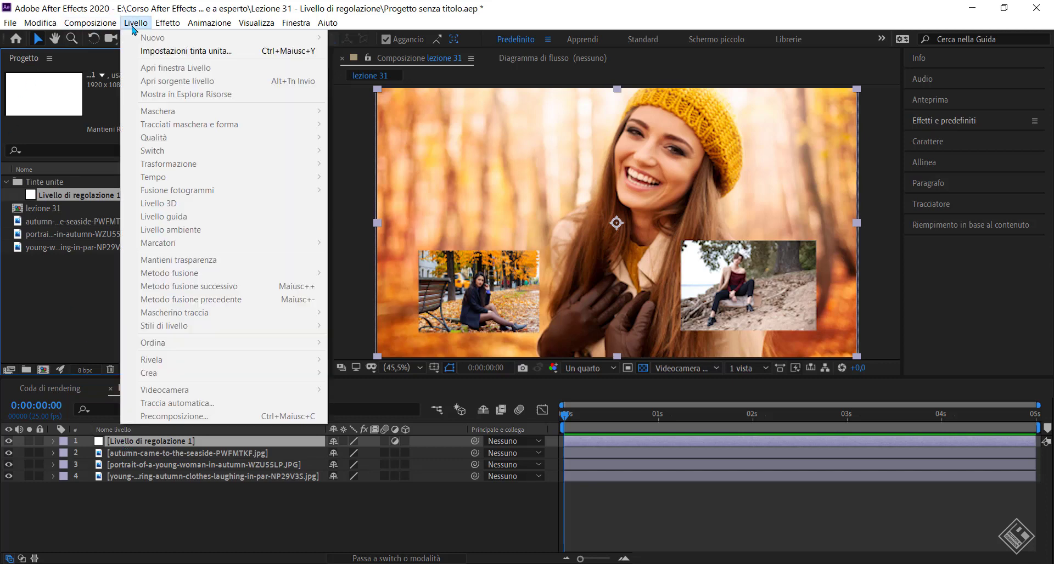
left_click(208, 51)
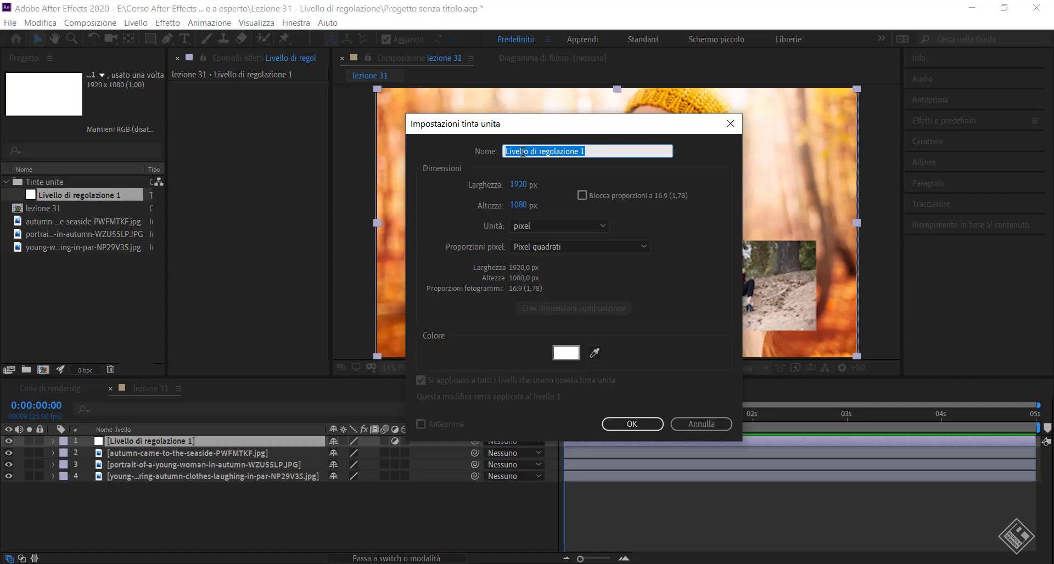
left_click(731, 124)
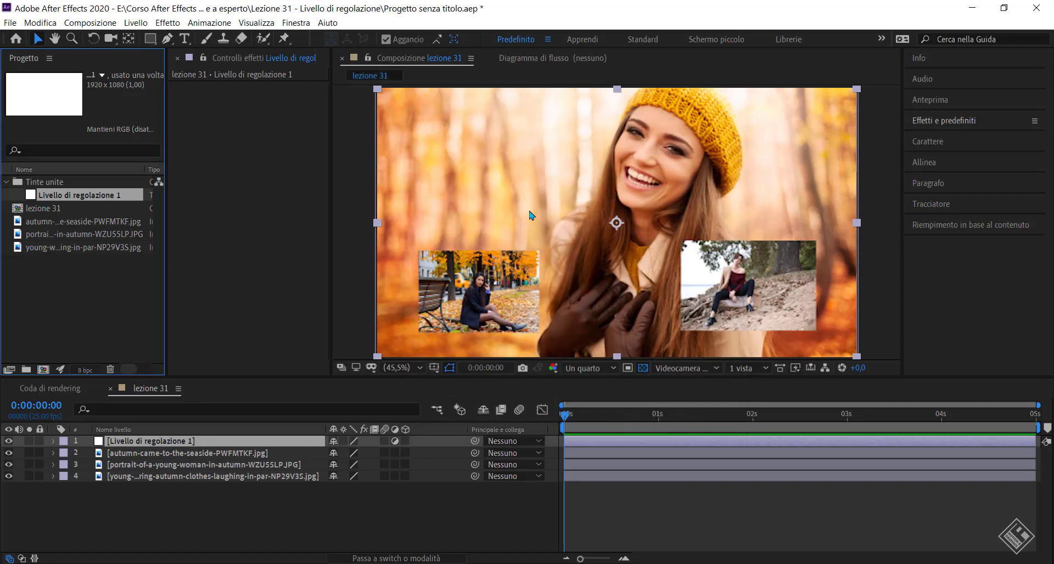
left_click(195, 443)
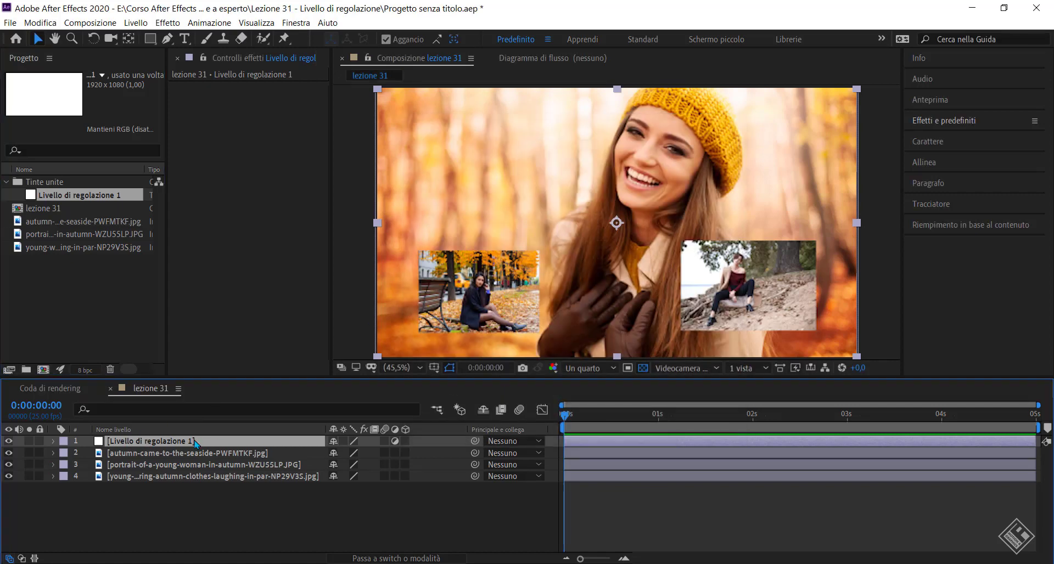
left_click(857, 90)
mouse_move(856, 89)
left_mouse_down()
mouse_move(720, 169)
mouse_move(798, 138)
mouse_move(763, 145)
mouse_move(757, 199)
mouse_move(802, 124)
left_mouse_up()
key("ctrl+z")
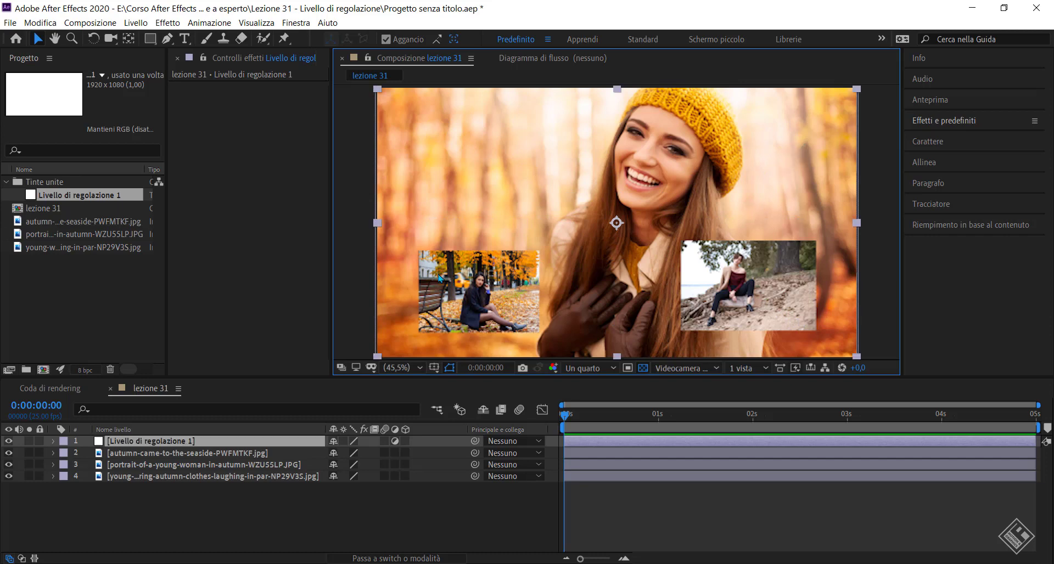
scroll(439, 279, "down", 2)
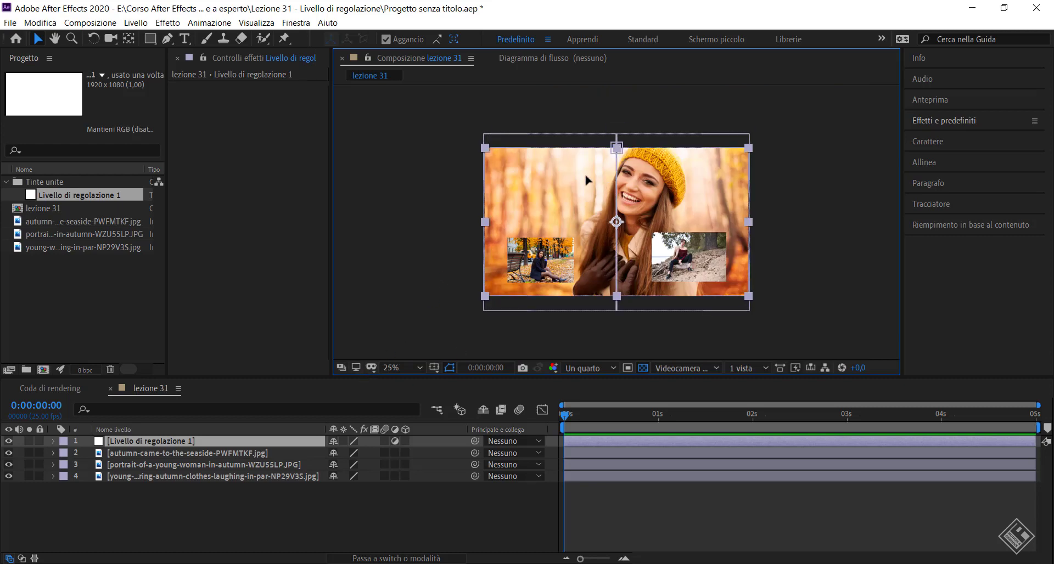
left_click_drag(610, 185, 502, 127)
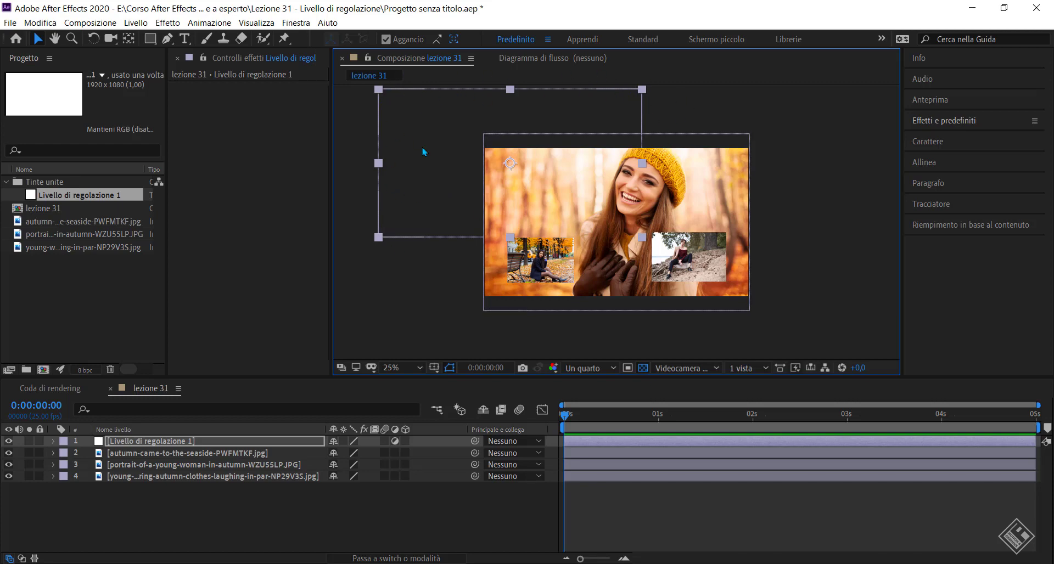
key("ctrl+z")
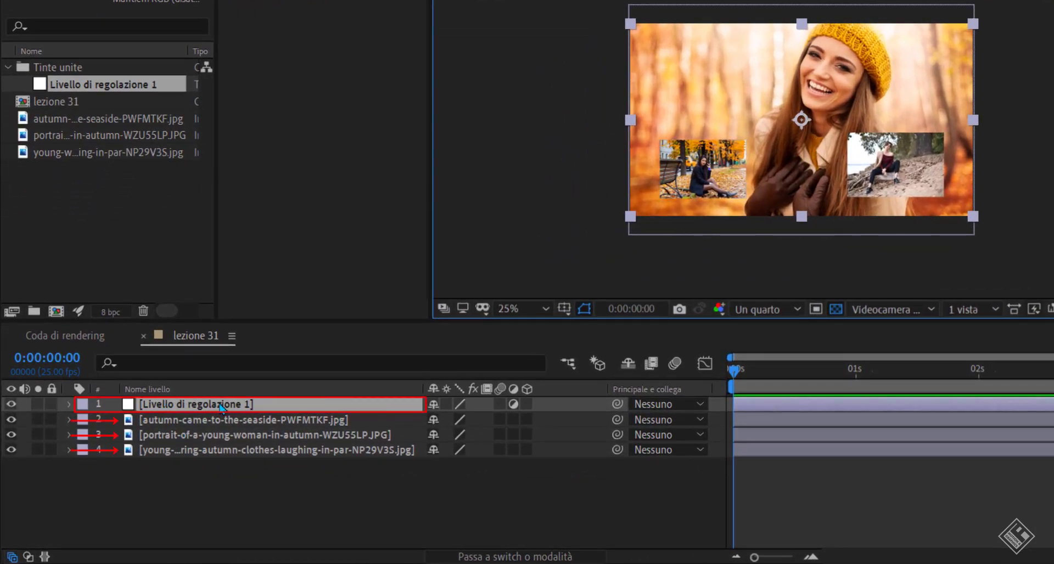
Click through the three photo layers beneath the adjustment layer in the timeline
left_click(184, 421)
left_click(175, 435)
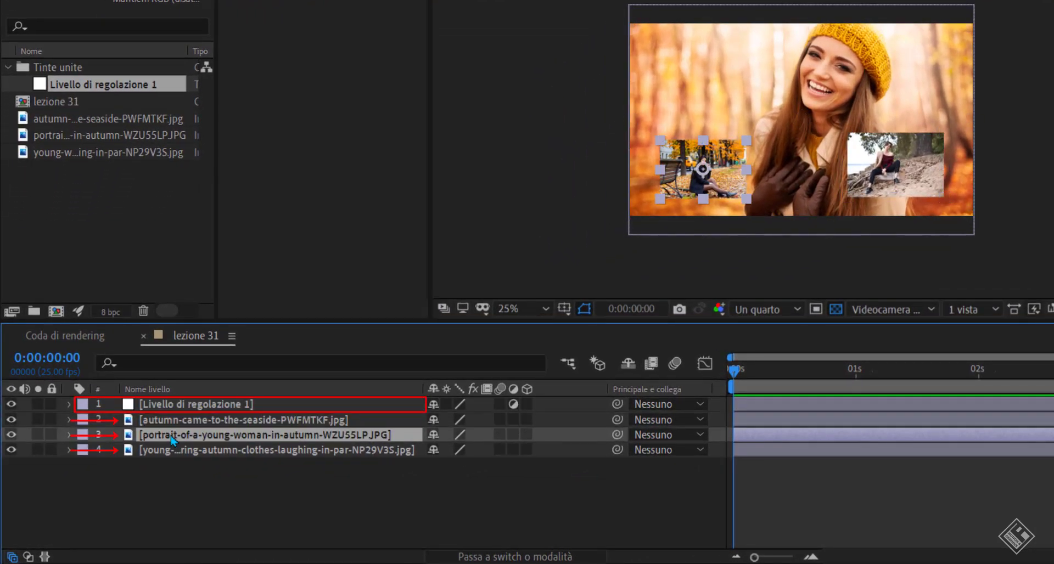
left_click(169, 451)
left_click(162, 421)
left_click(153, 435)
left_click(167, 420)
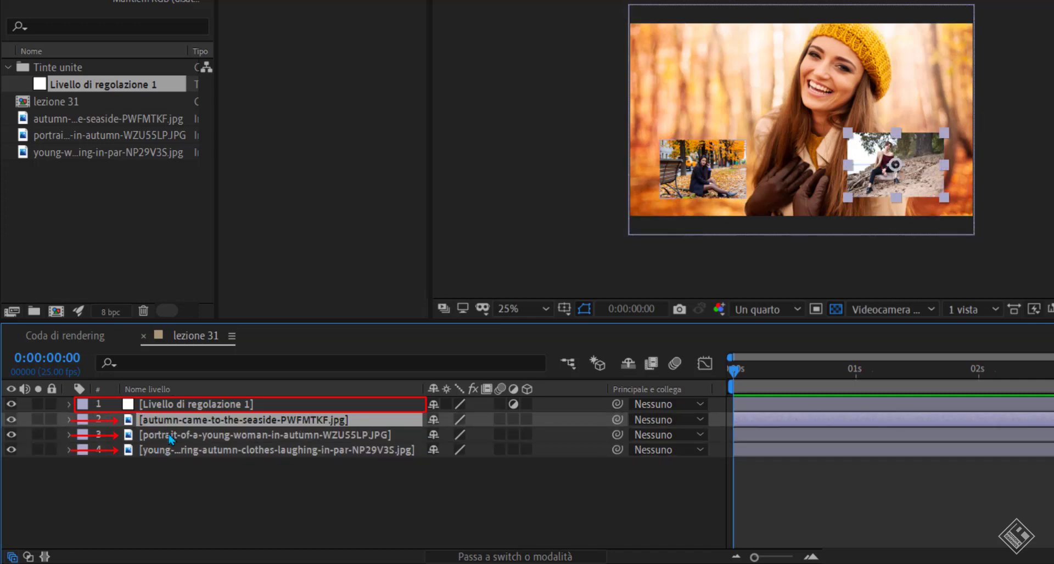
left_click(171, 435)
left_click(171, 452)
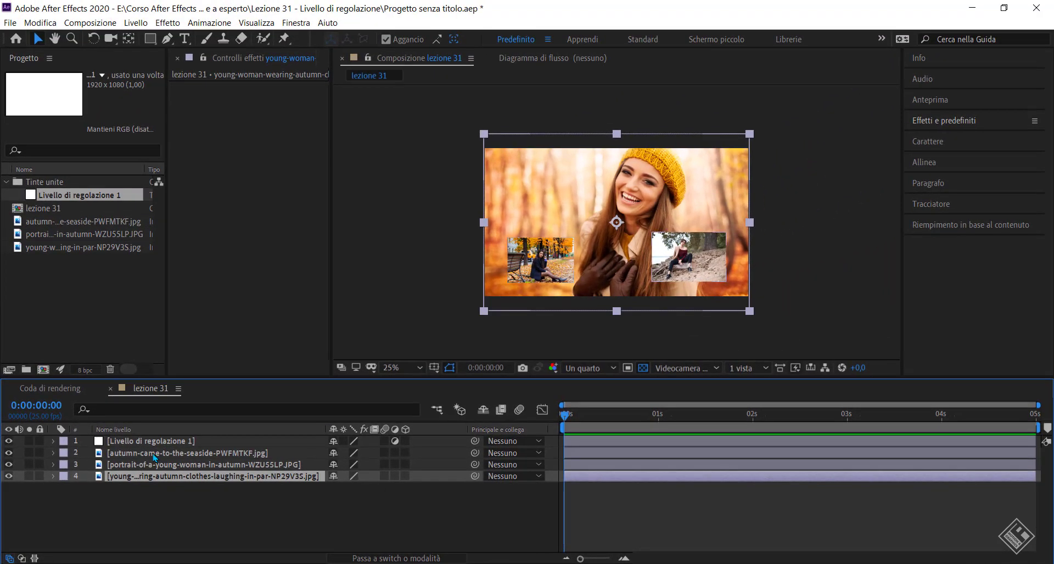
Select Livello di regolazione 1 and activate the Effetti e predefiniti search field
left_click(148, 447)
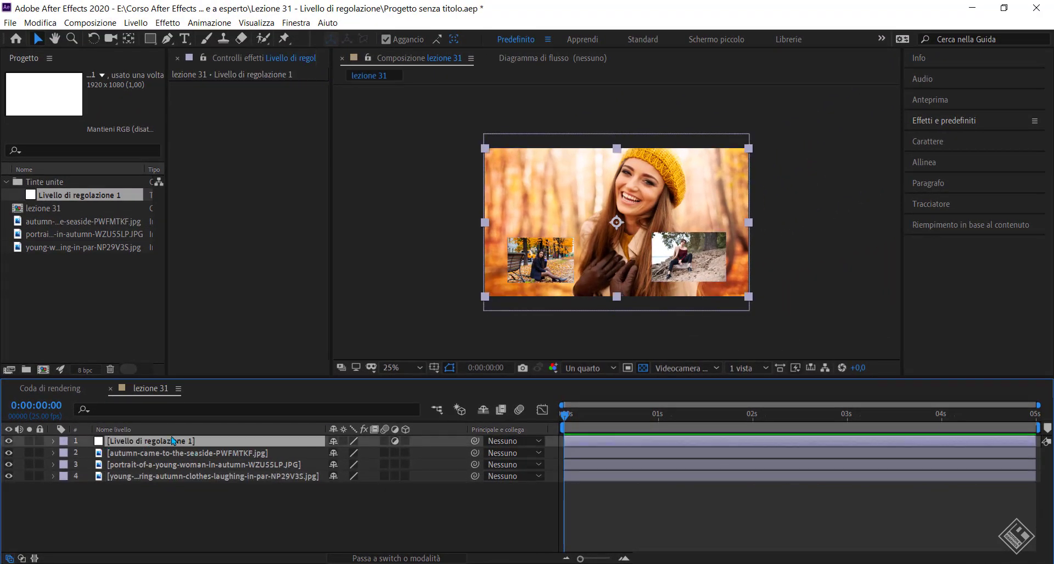
left_click(949, 125)
left_click(949, 140)
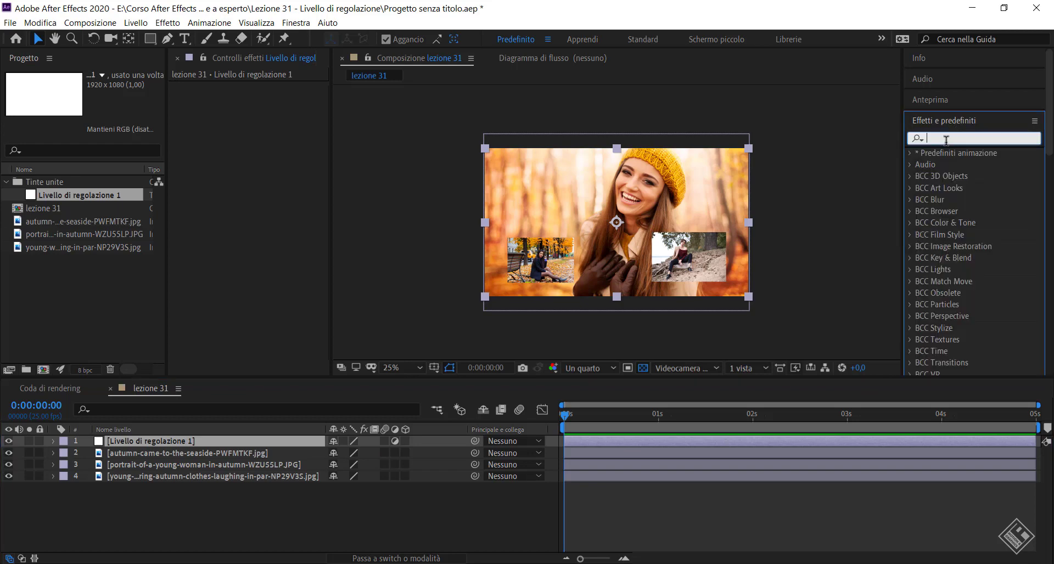
Search 'bianco e' and apply Bianco e nero to Livello di regolazione 1
type("bian")
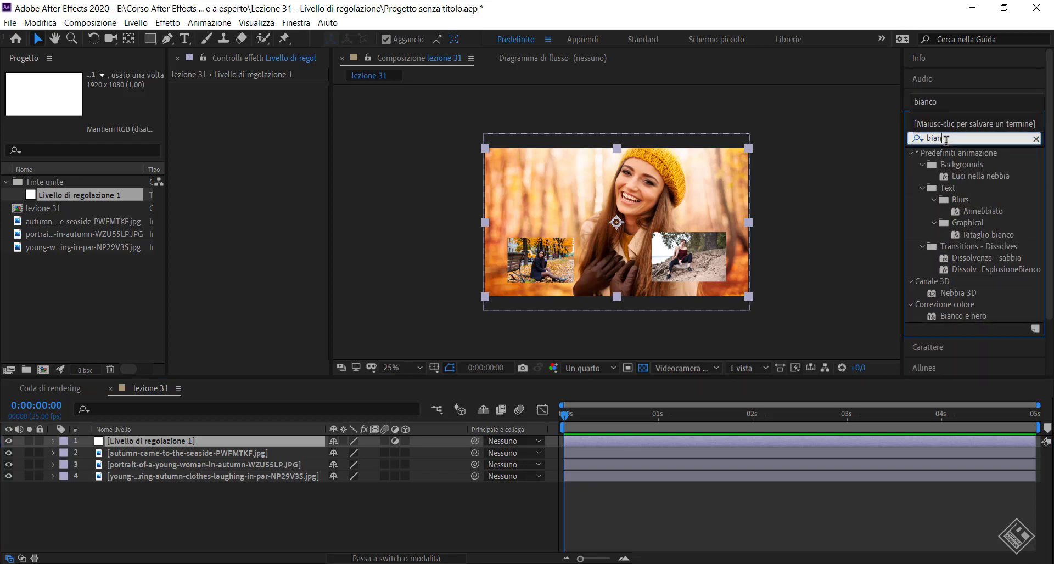
type("co e")
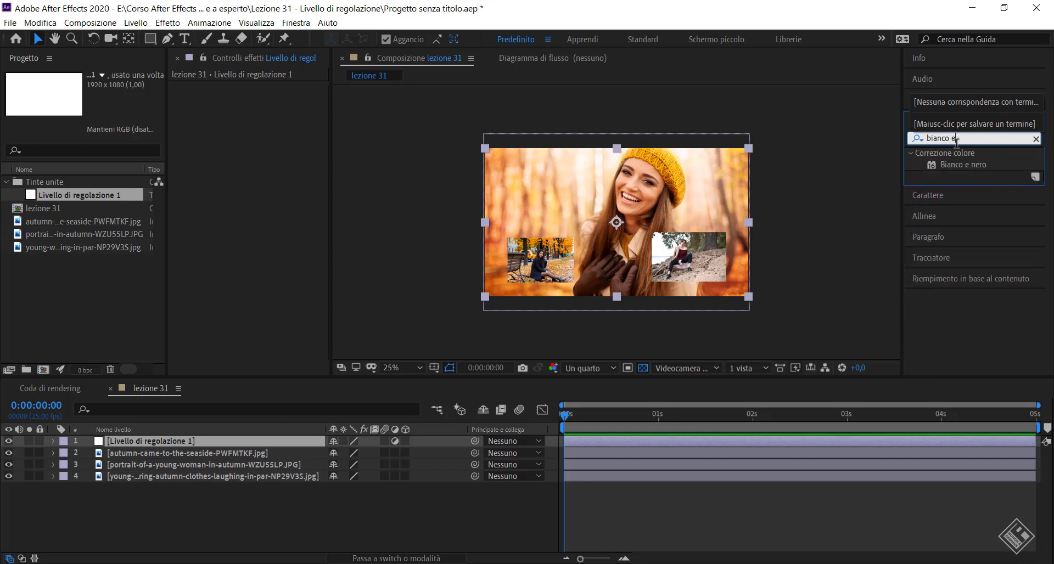
left_click_drag(974, 168, 612, 183)
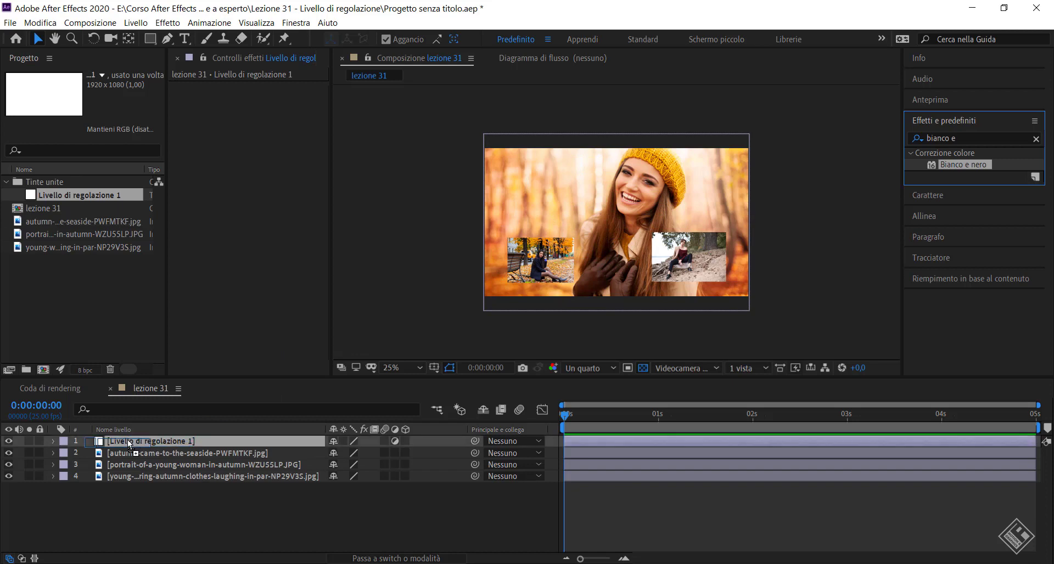
left_click_drag(125, 441, 126, 442)
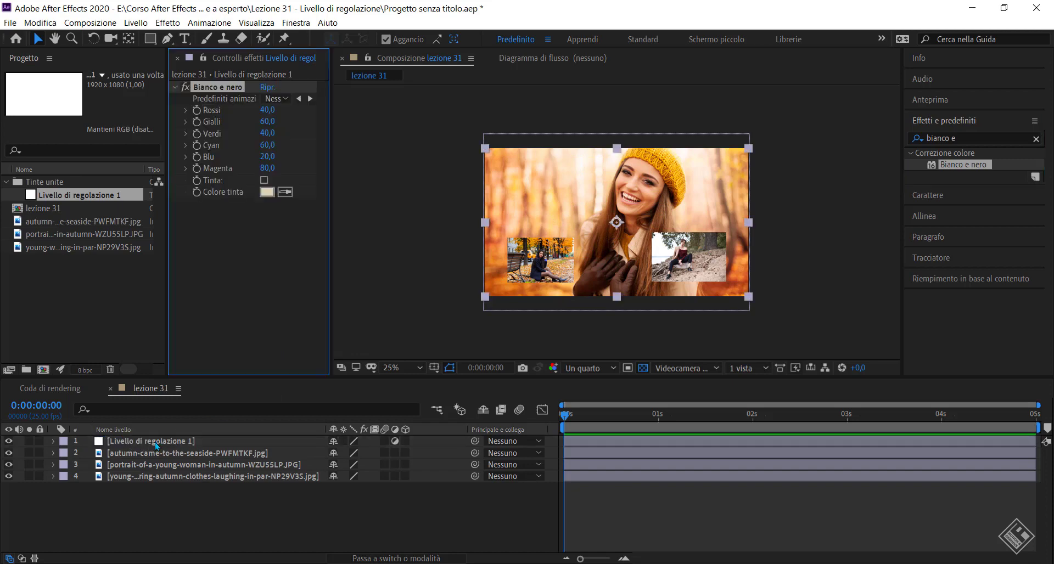
Set the viewer magnification to Adatta, dismissing an accidentally opened Start menu
left_click(399, 368)
left_click(433, 124)
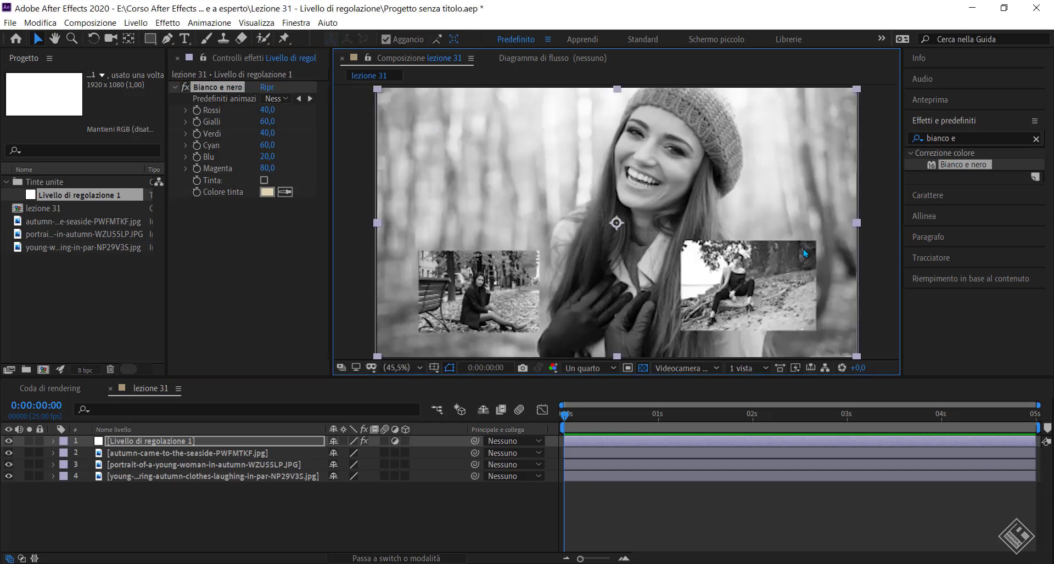
key("super")
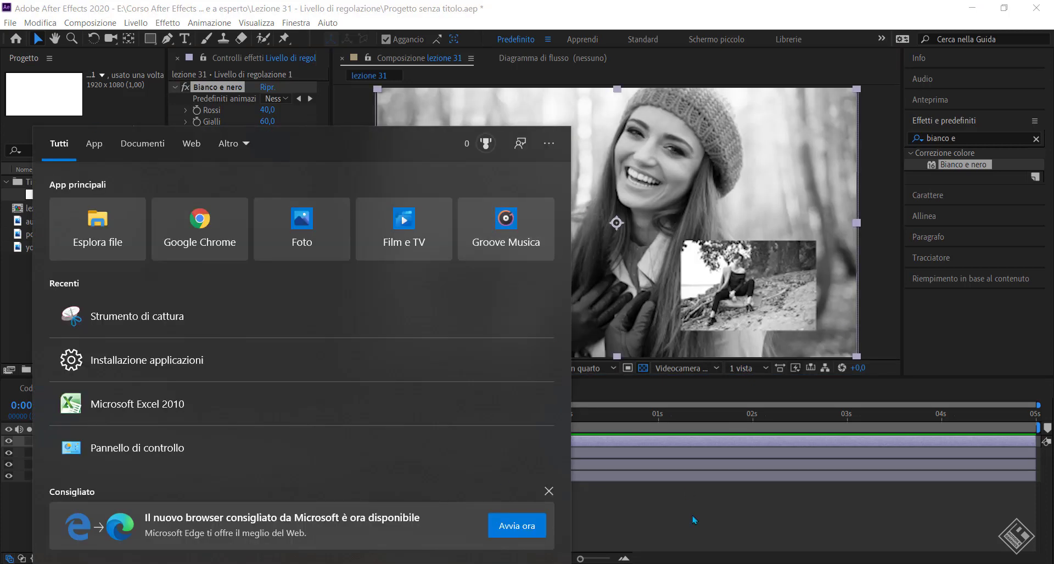
left_click(619, 525)
left_click(619, 525)
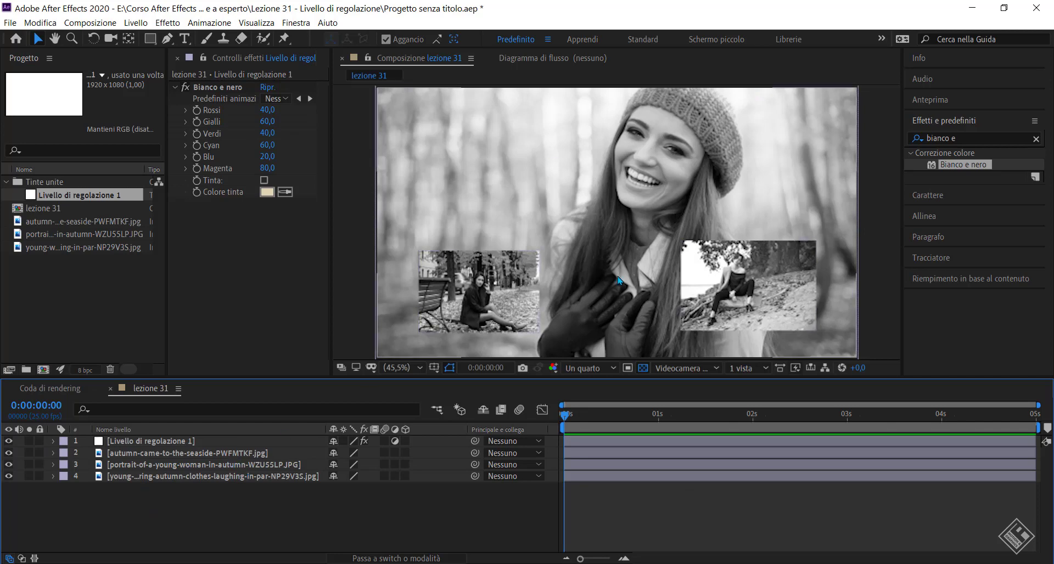
Switch the preview resolution to Piena and reselect the adjustment layer
left_click(599, 368)
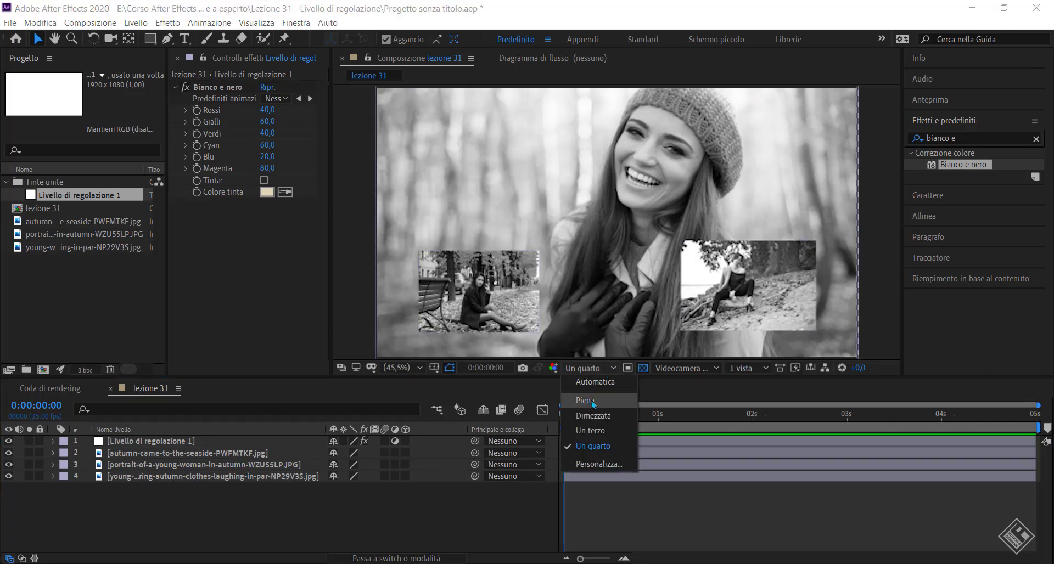
key("Escape")
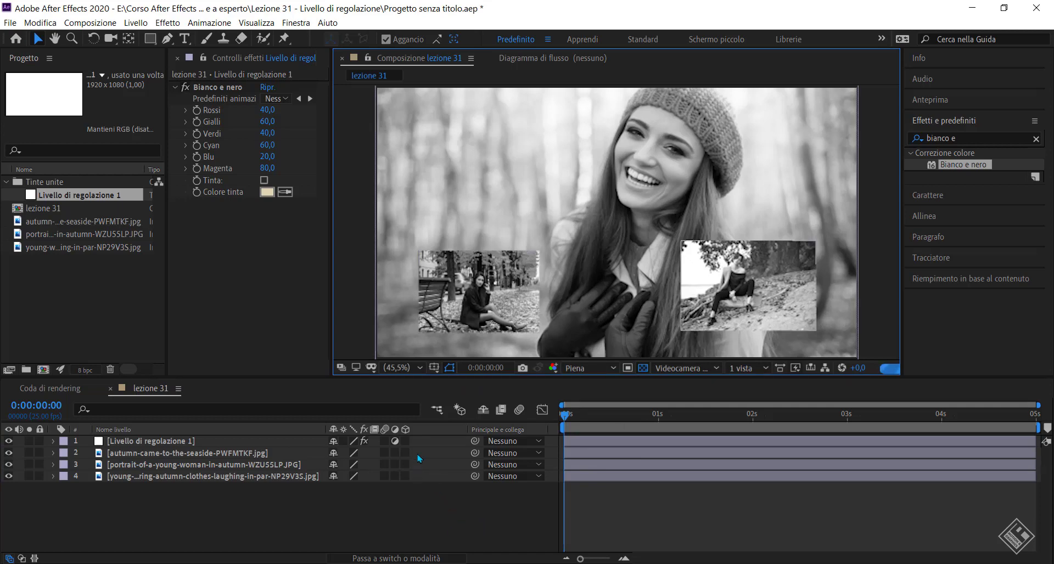
left_click(573, 197)
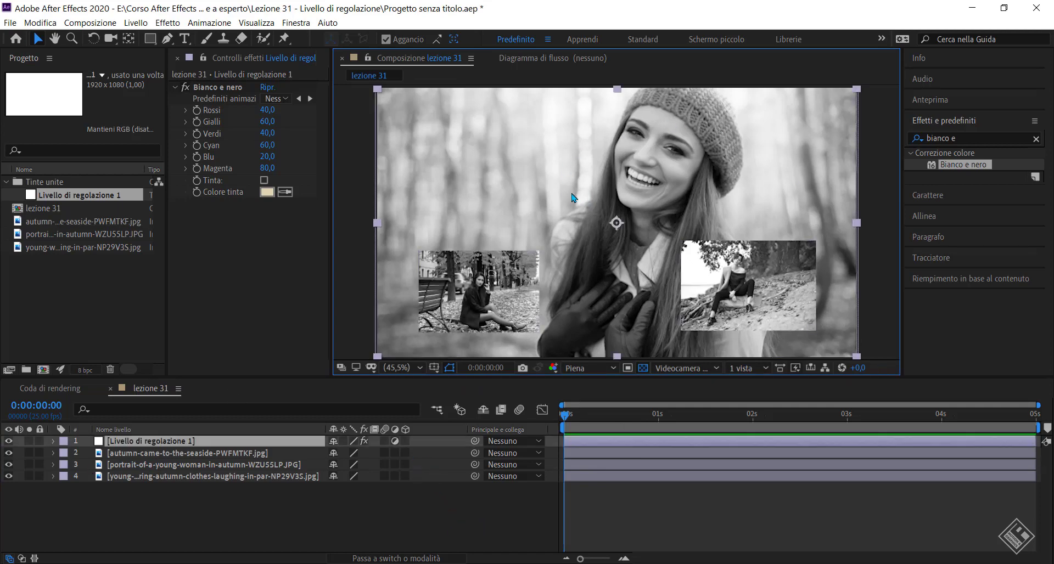
left_click(124, 444)
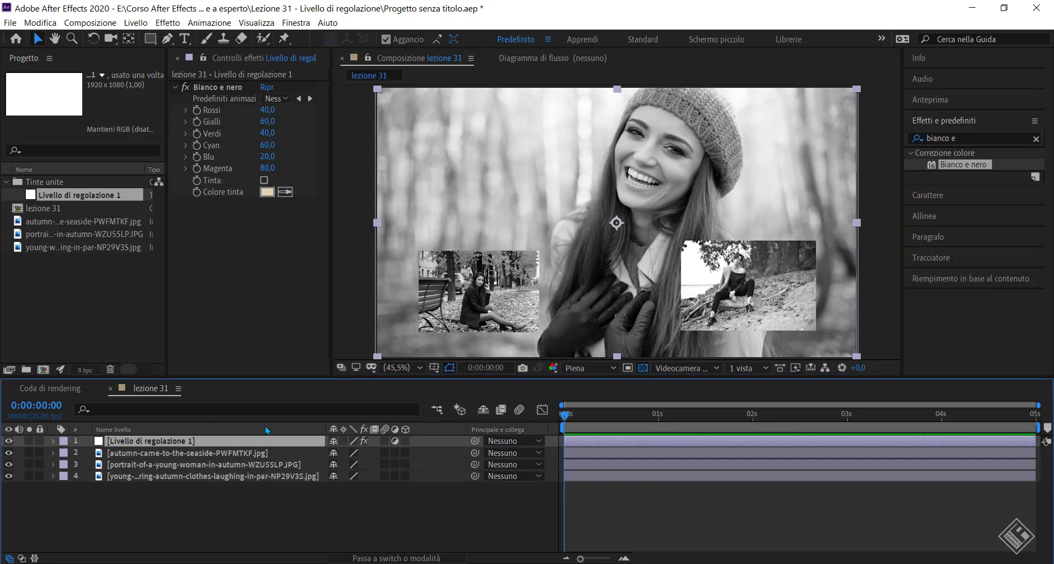
Narrow the adjustment layer from its right edge and slide the grayscale band left beside the face
left_click_drag(857, 230, 705, 219)
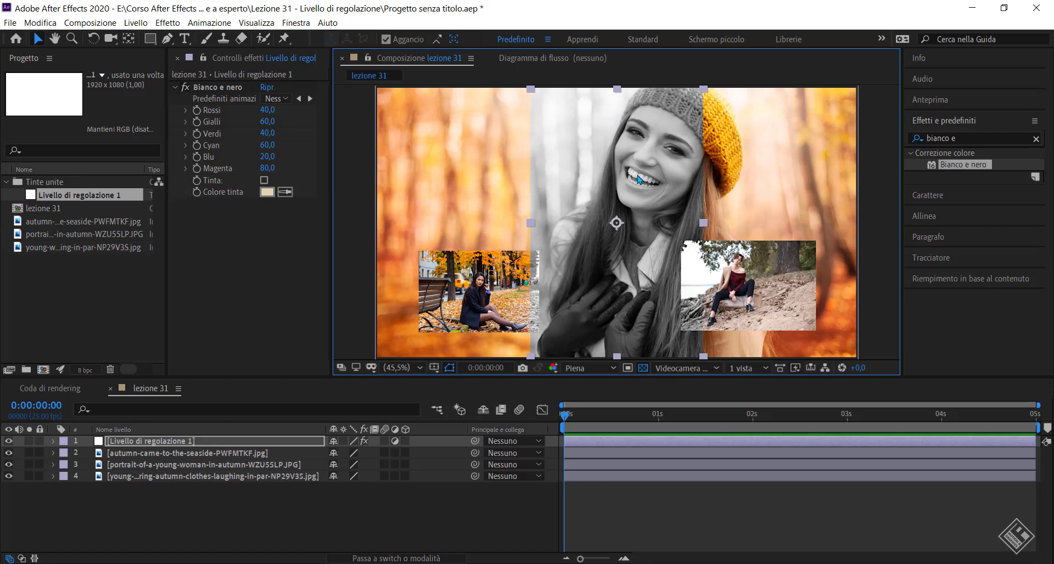
left_click_drag(640, 179, 543, 178)
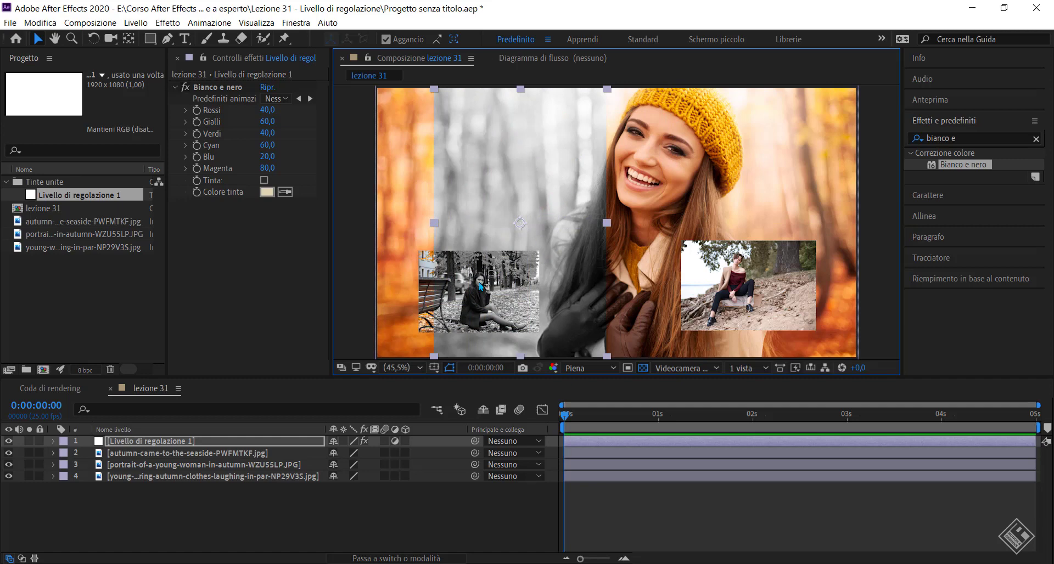
left_click(126, 464)
left_click(126, 477)
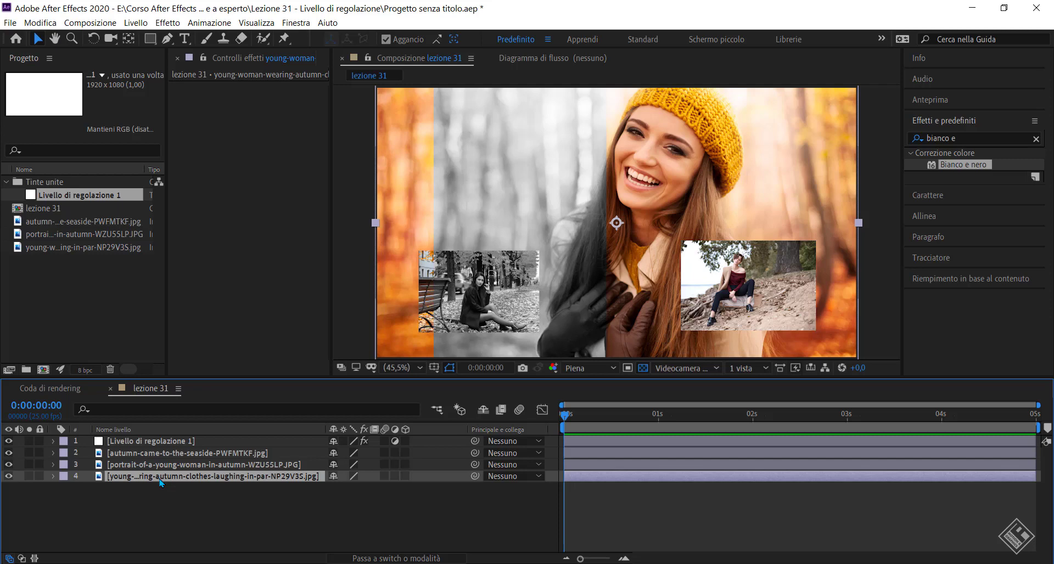
left_click_drag(543, 194, 758, 190)
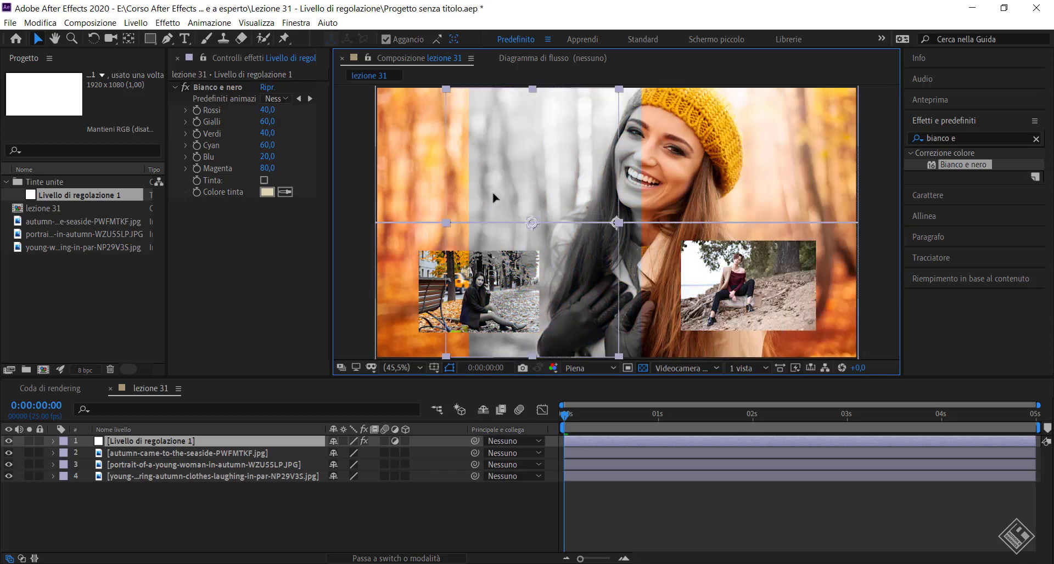
left_click_drag(758, 190, 457, 192)
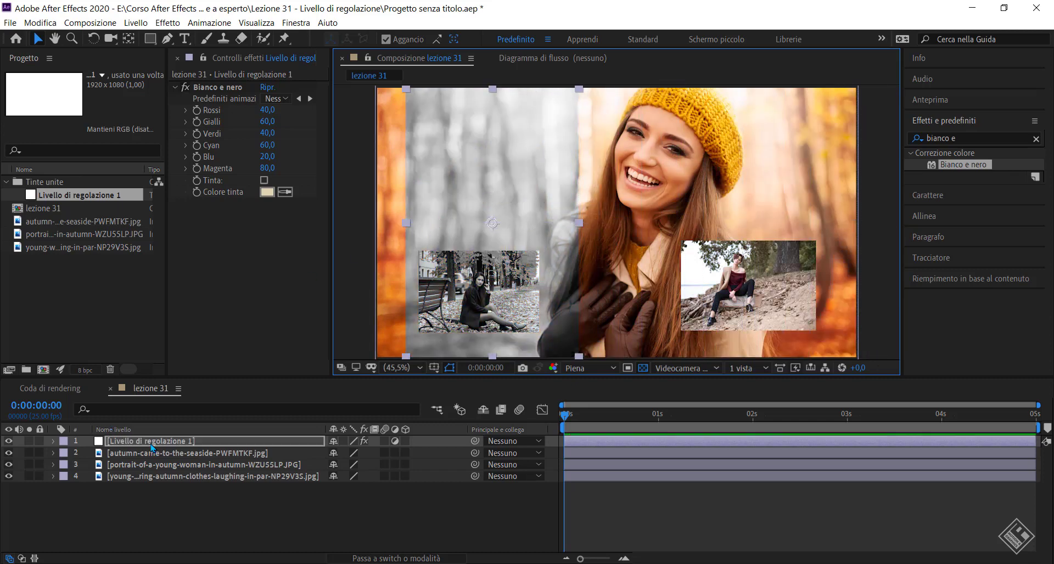
Expand layer 1's Trasformazione properties and drag the grayscale band left to Position 344.1, 540.0
left_click(52, 442)
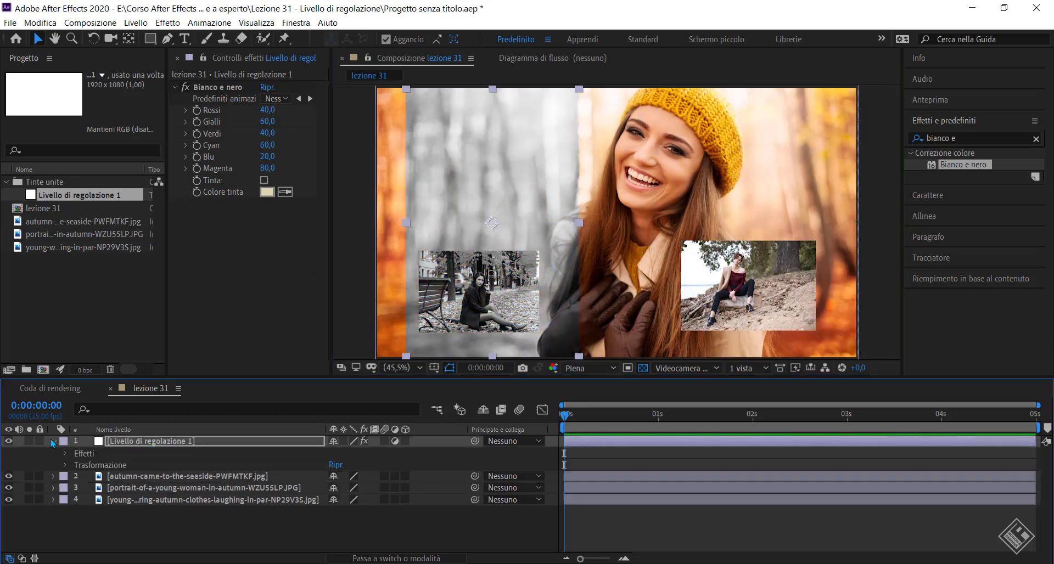
left_click(66, 465)
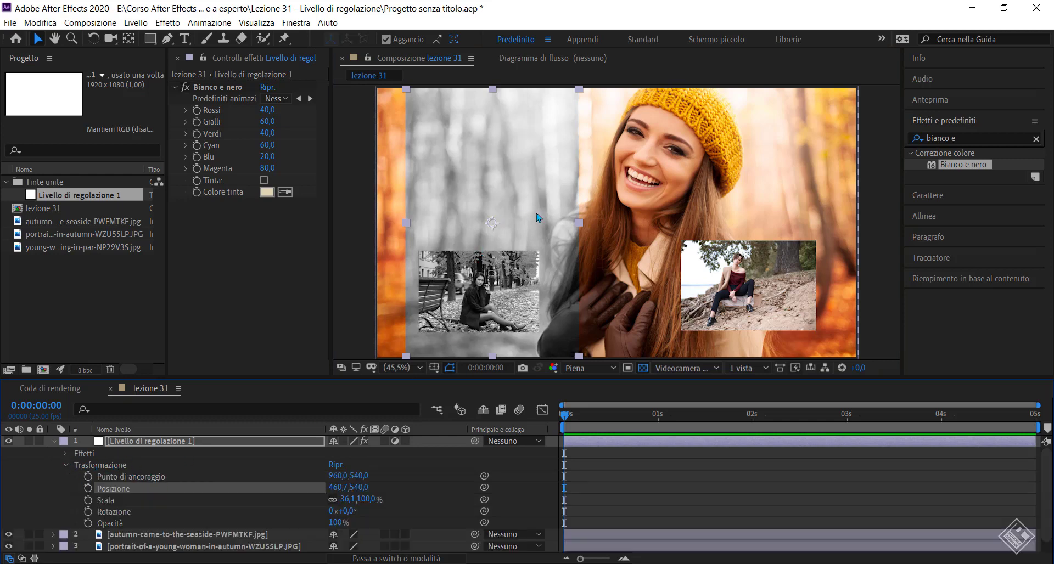
left_click_drag(542, 220, 507, 219)
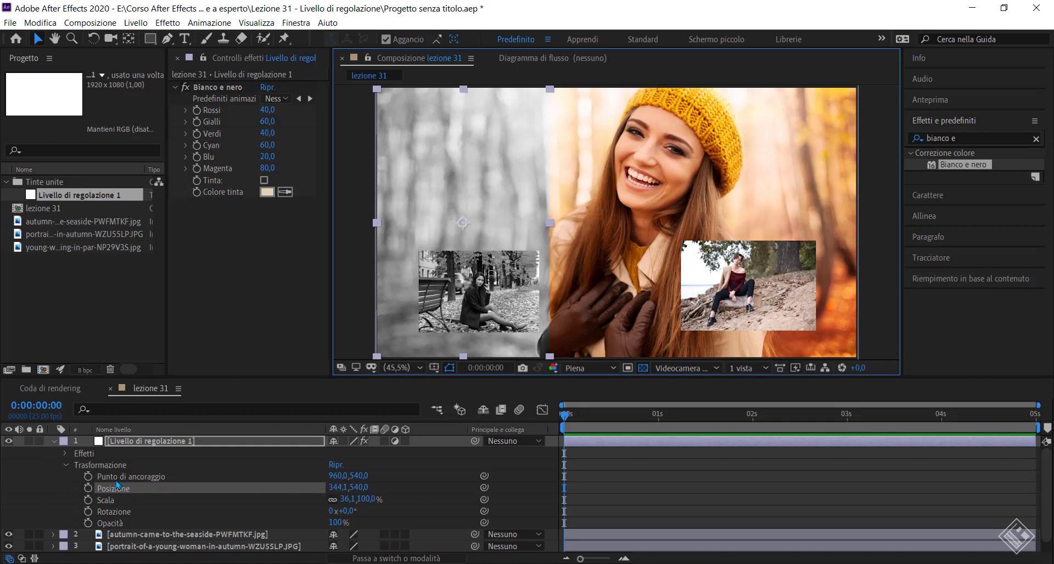
Keyframe the band's Position so it reaches 2289.1, 540.0 at 0:00:04:00, then preview the wipe
left_click(88, 489)
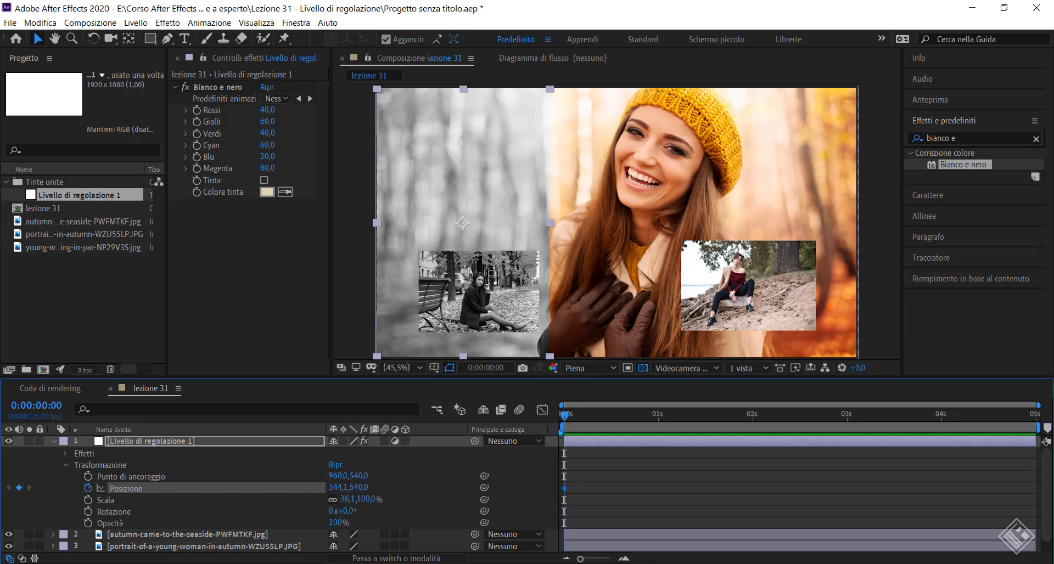
left_click_drag(350, 492, 283, 489)
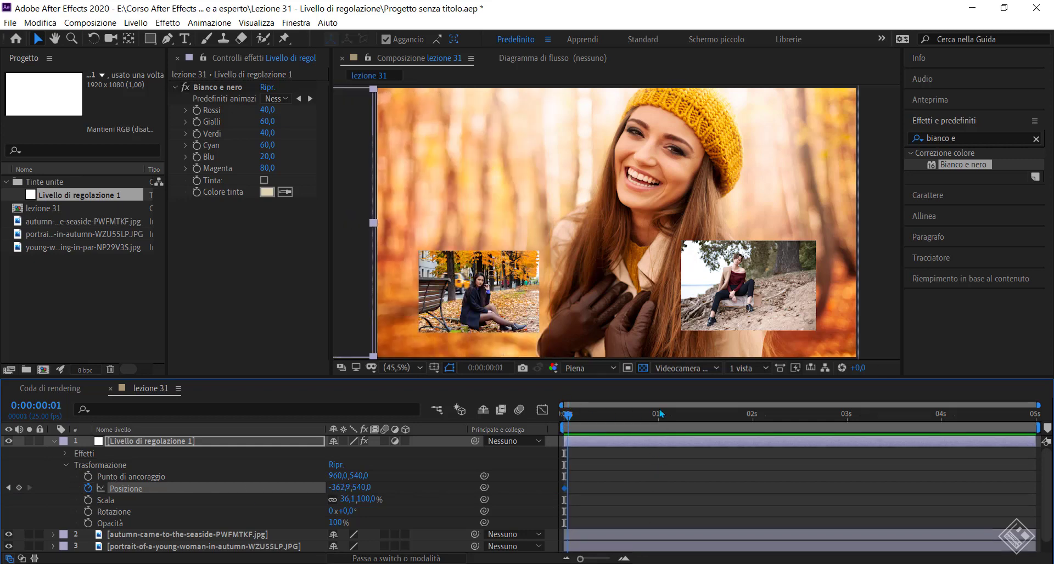
left_click_drag(564, 416, 941, 416)
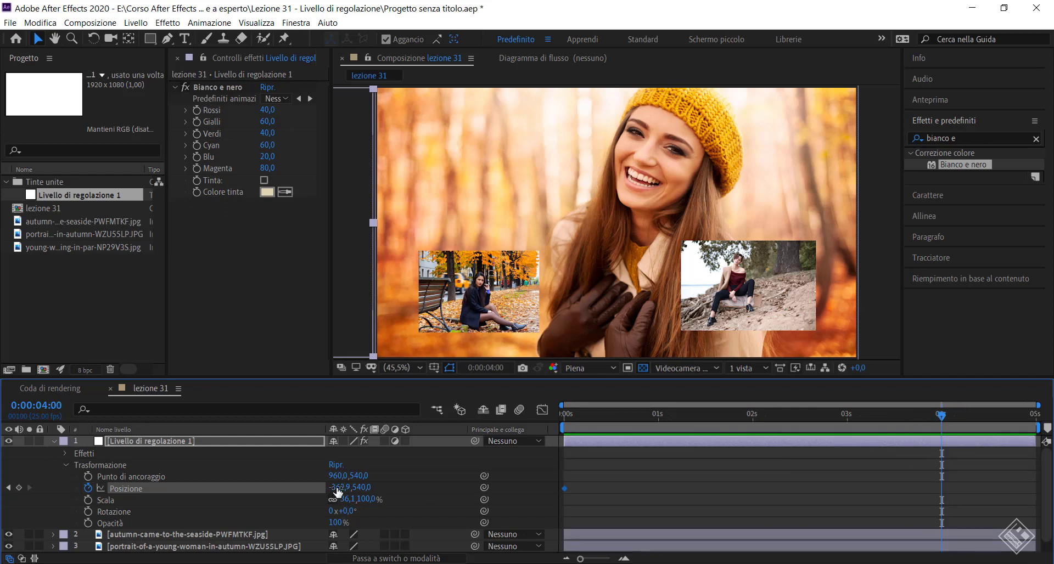
left_click_drag(338, 488, 912, 497)
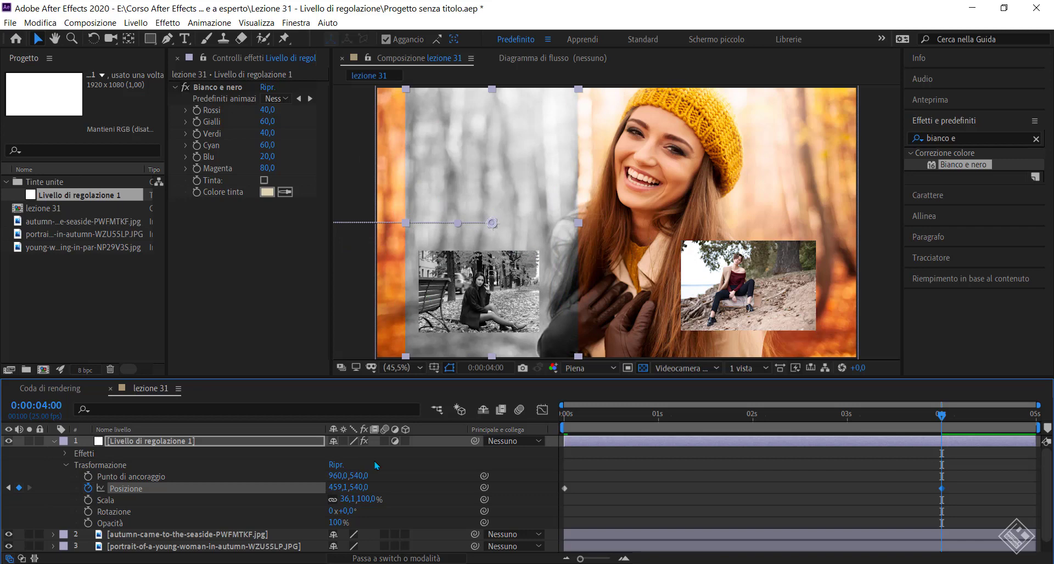
left_click_drag(336, 490, 467, 494)
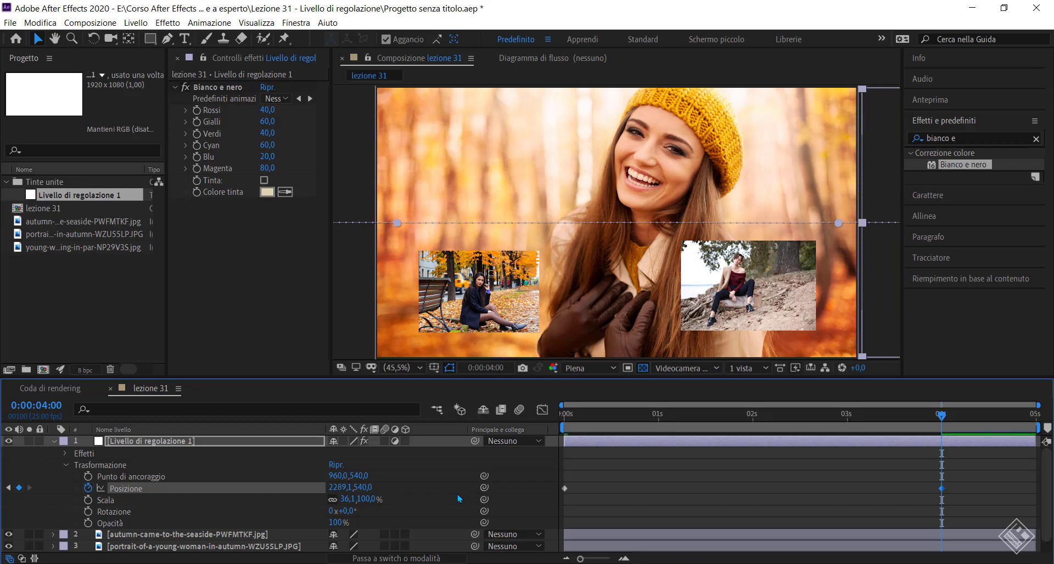
key("space")
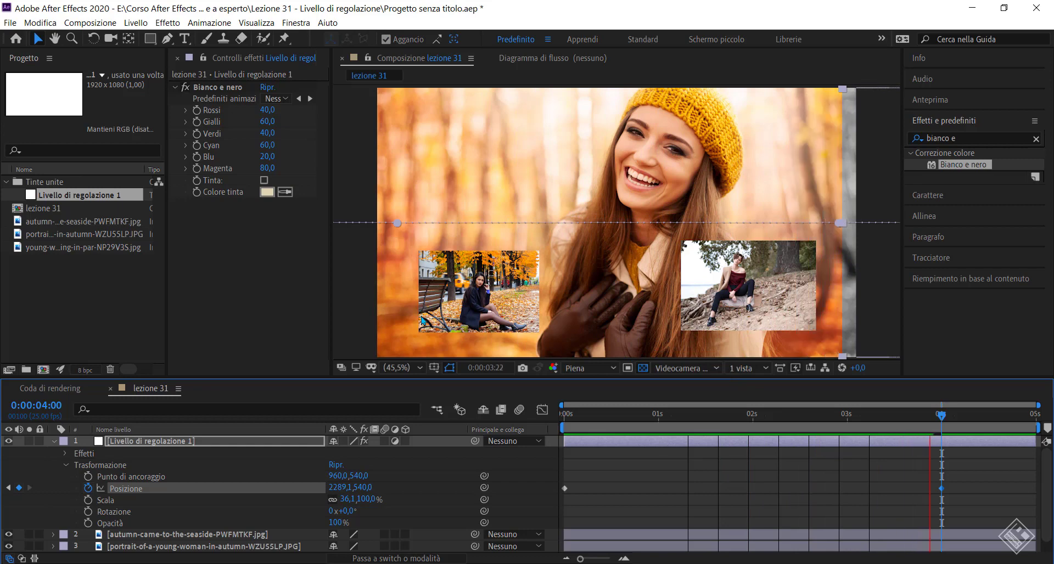
Fold away the adjustment layer's properties and select each of the three photo layers in turn
left_click(54, 441)
left_click(128, 454)
left_click(127, 465)
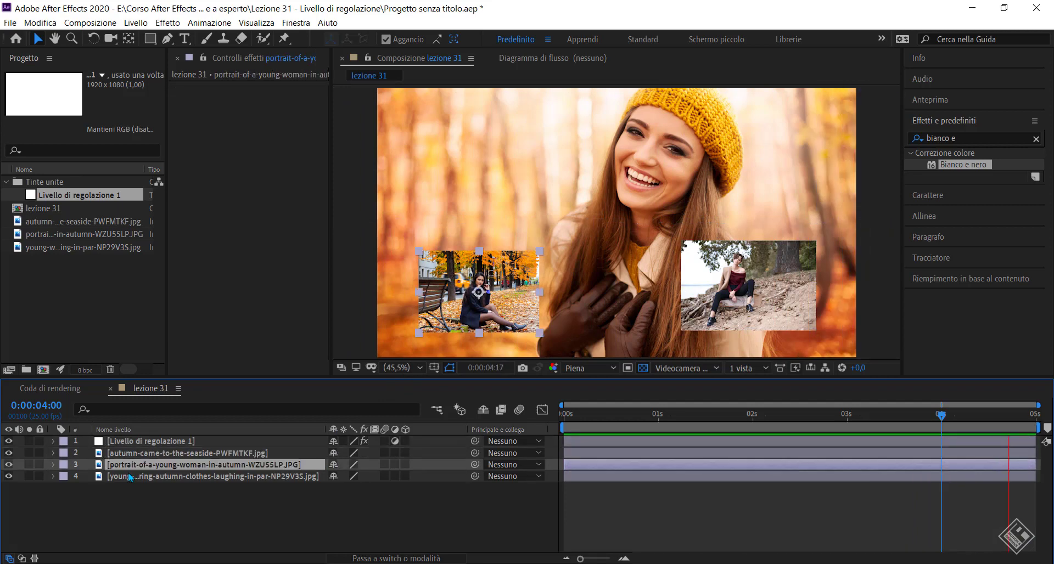
left_click(128, 476)
left_click(128, 454)
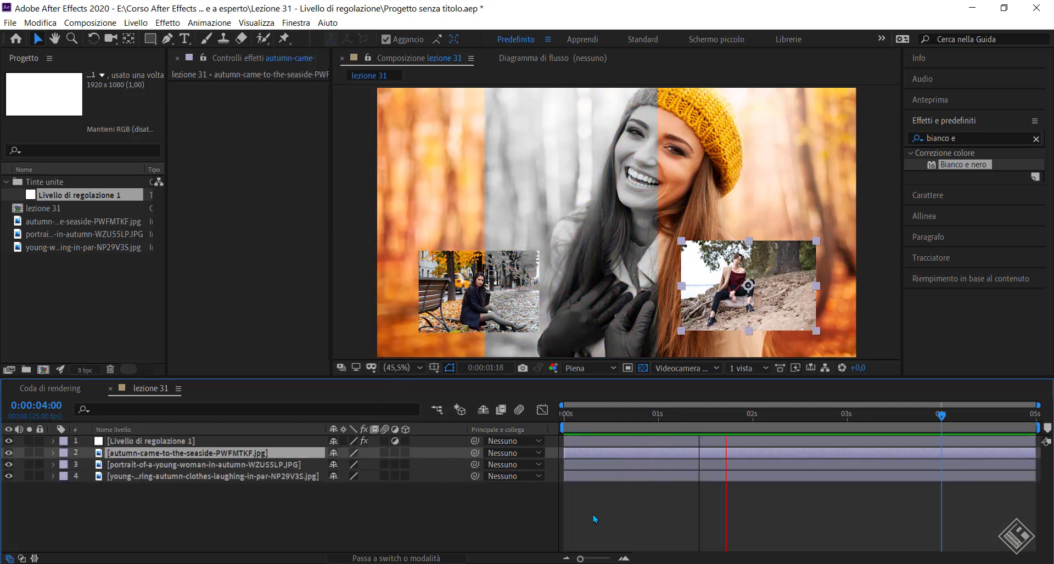
Stop the preview, return to 0:00:01:06 and select the black-and-white adjustment layer
key("space")
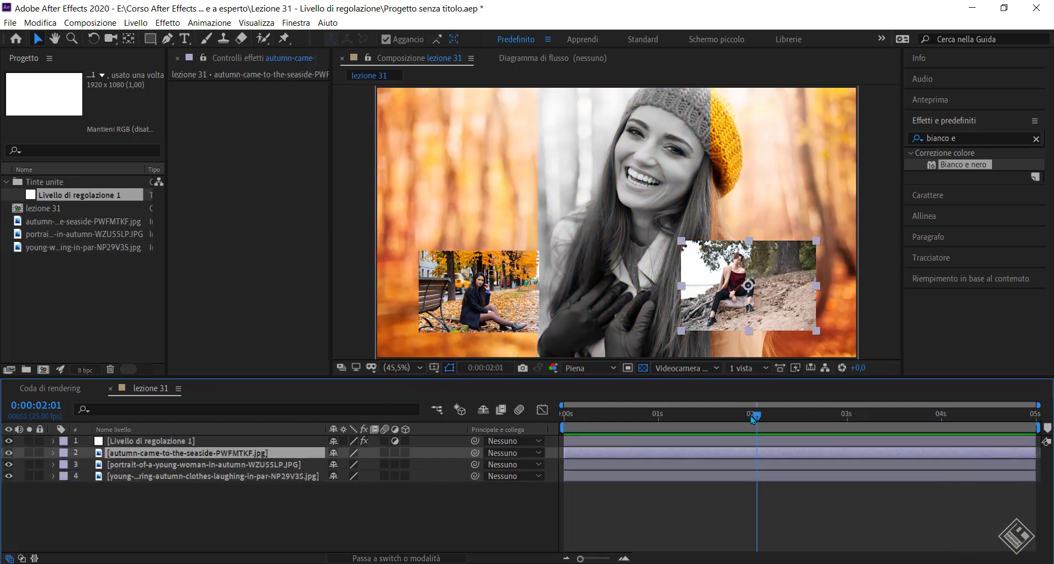
left_click_drag(753, 420, 682, 416)
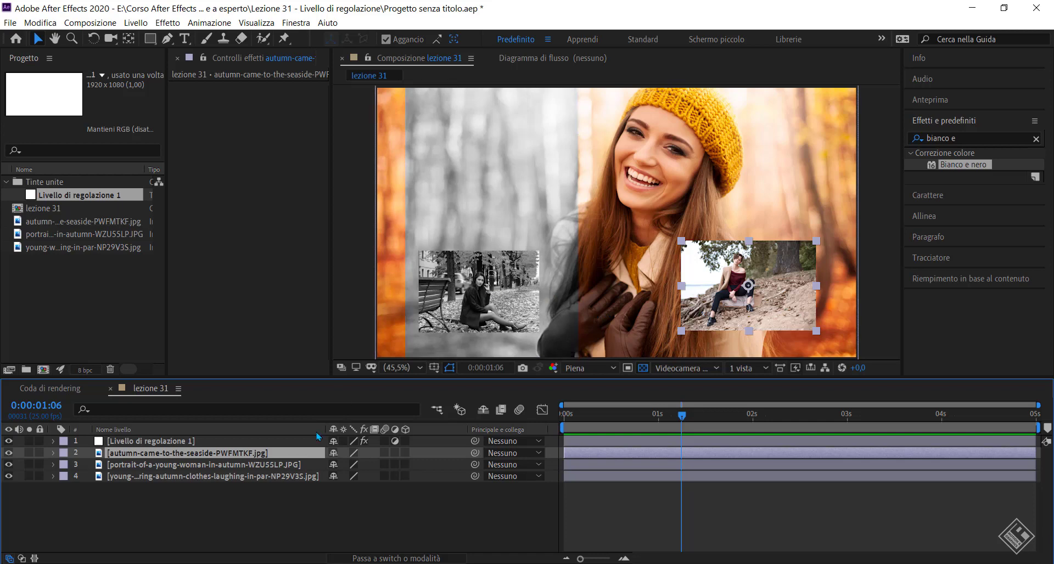
left_click(155, 443)
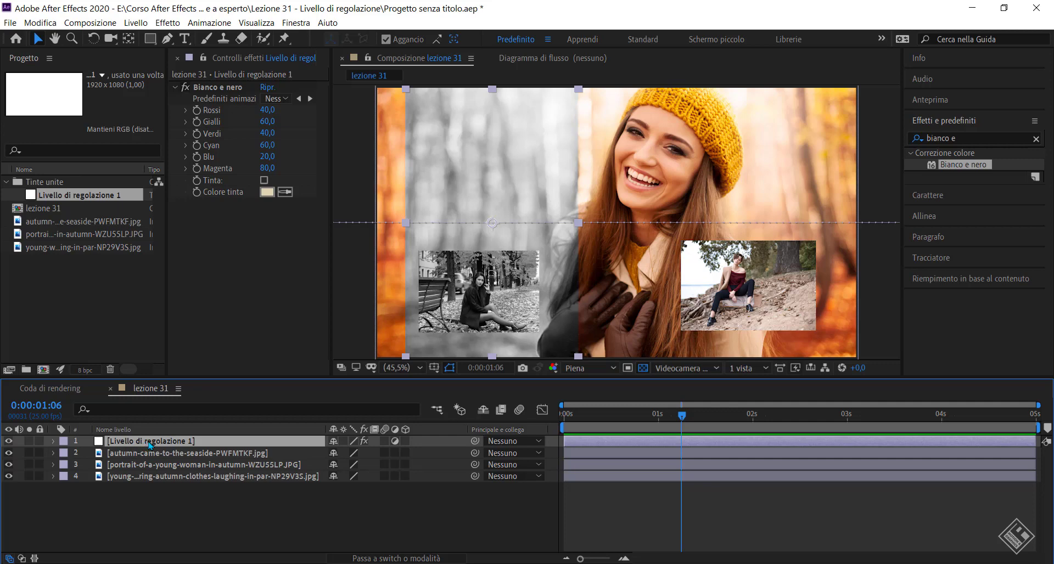
Move the adjustment layer below the portrait photo layer, reselect it, and preview up to 0:00:02:13
left_click_drag(150, 446, 153, 471)
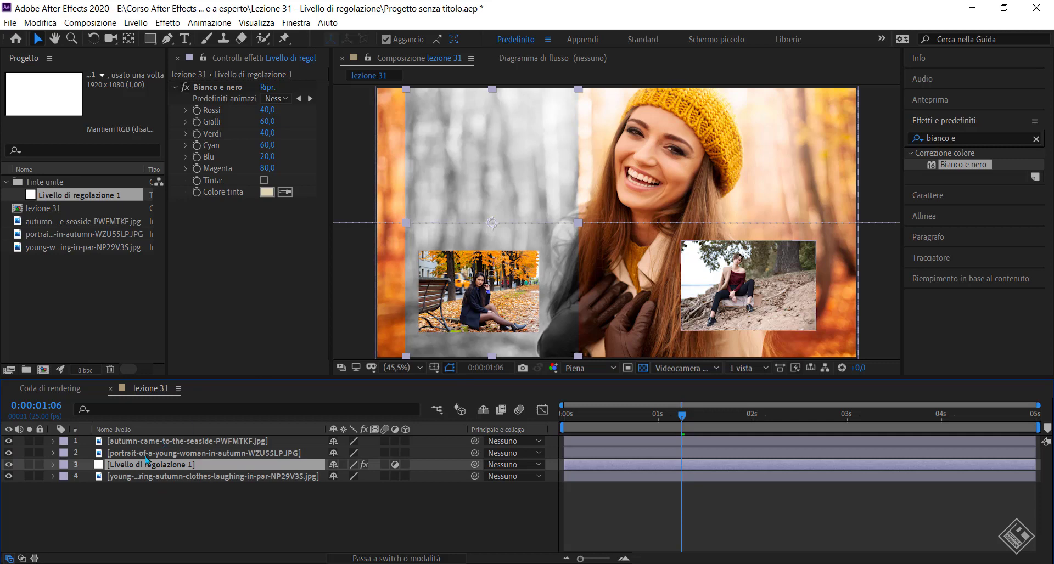
left_click(127, 477)
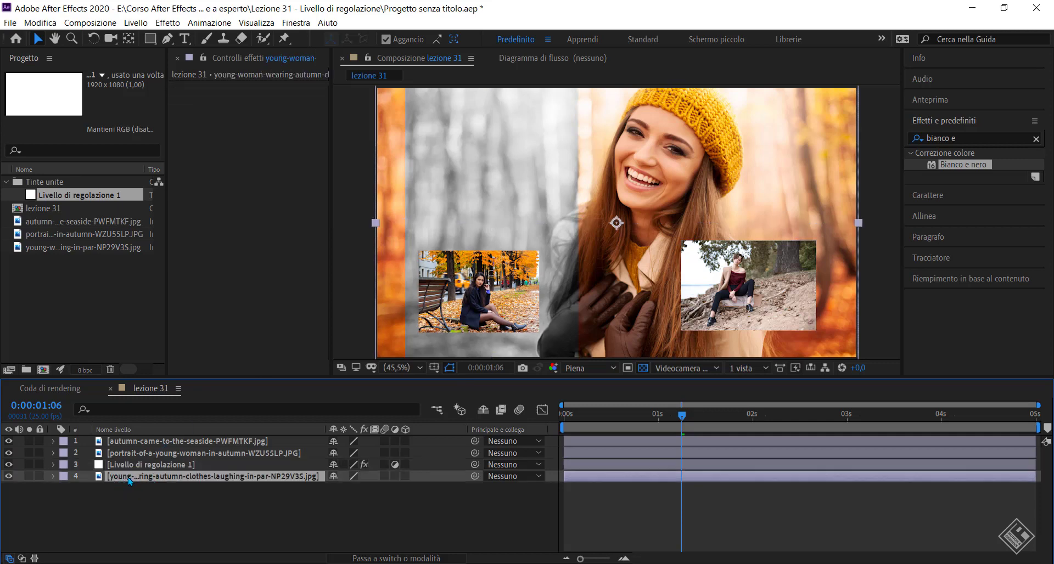
key("ctrl+Up")
key("ctrl+Up")
key("ctrl+Up")
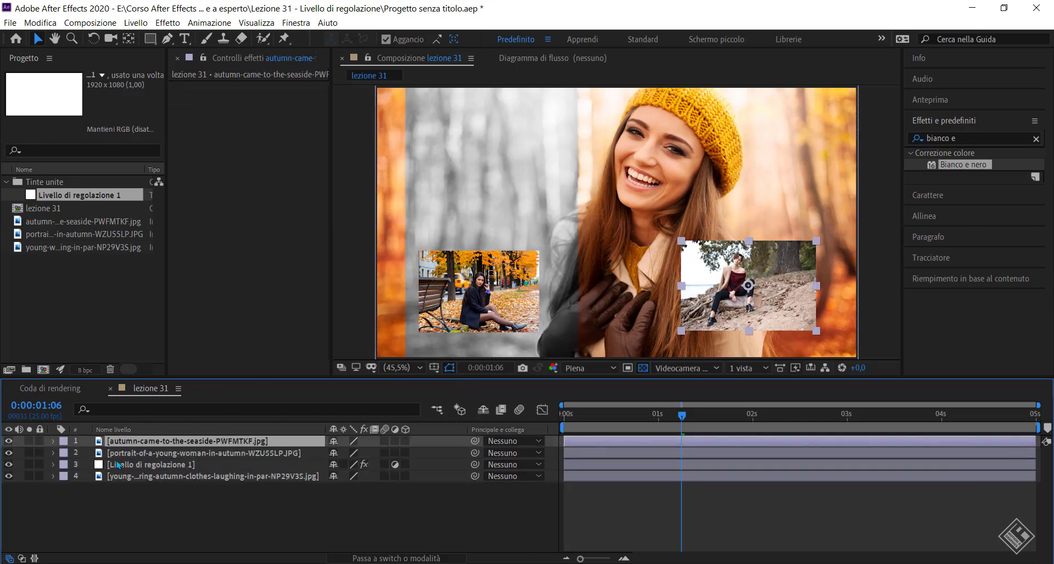
left_click(121, 465)
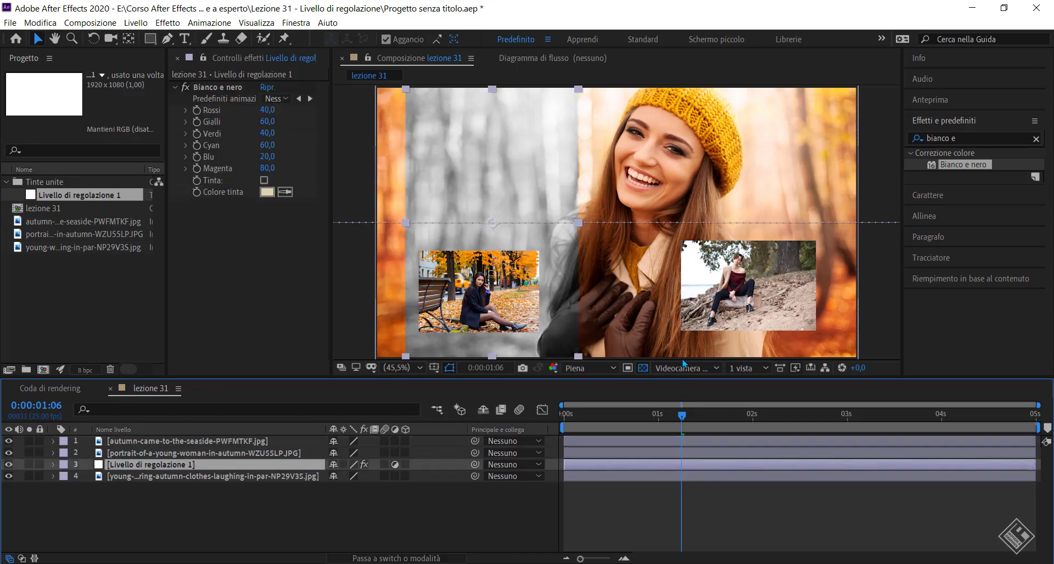
key("space")
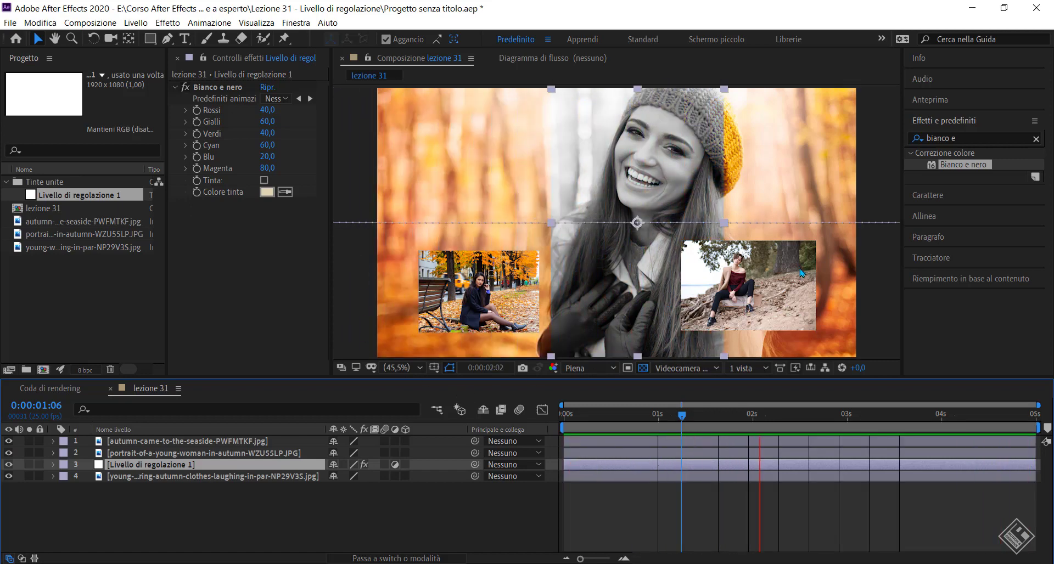
key("space")
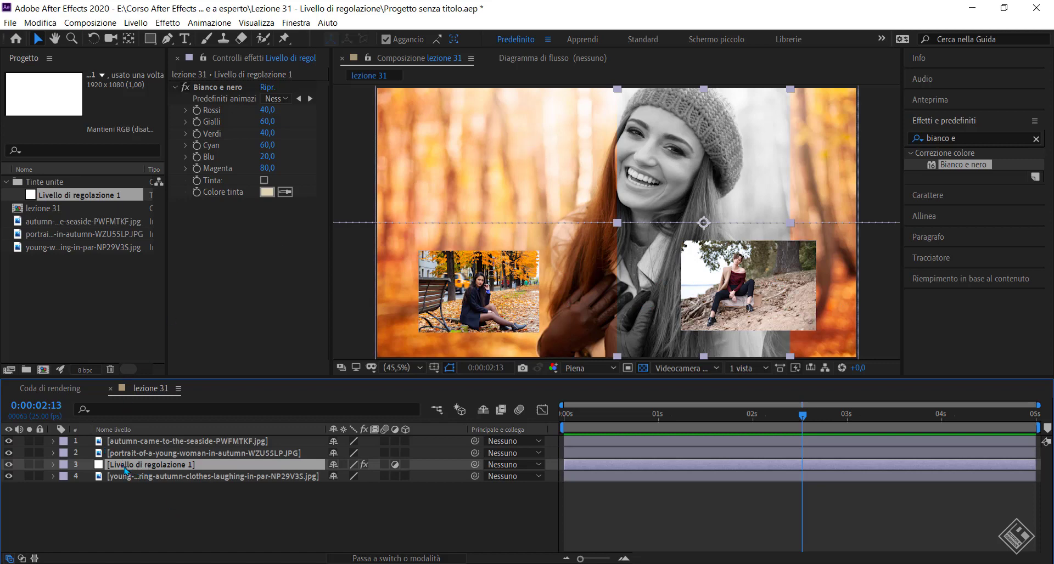
Return the adjustment layer to the top, select it with layers 2 and 3, and choose Precomposizione
left_click_drag(126, 468, 131, 438)
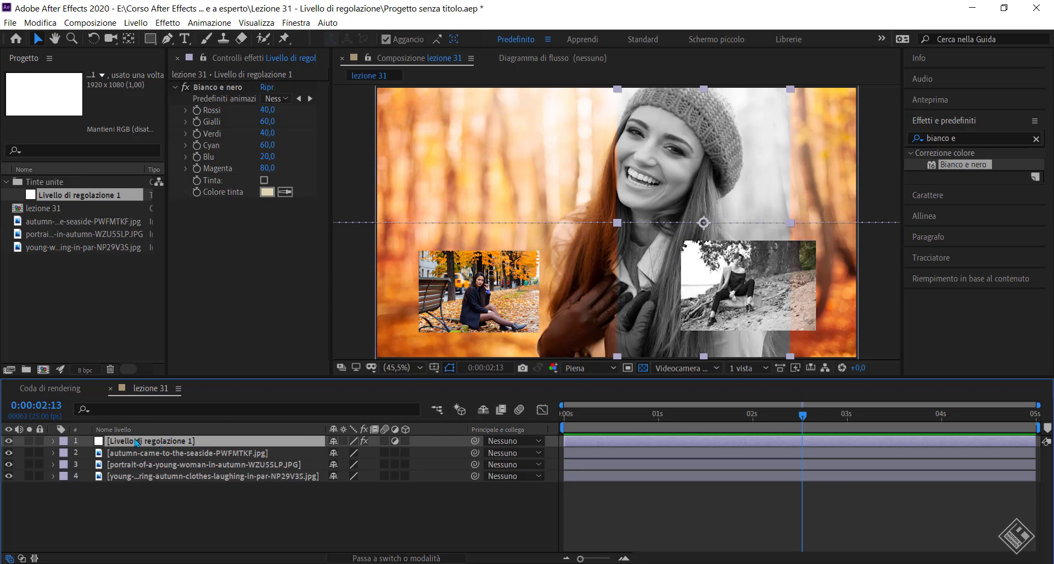
left_click(136, 466, "shift")
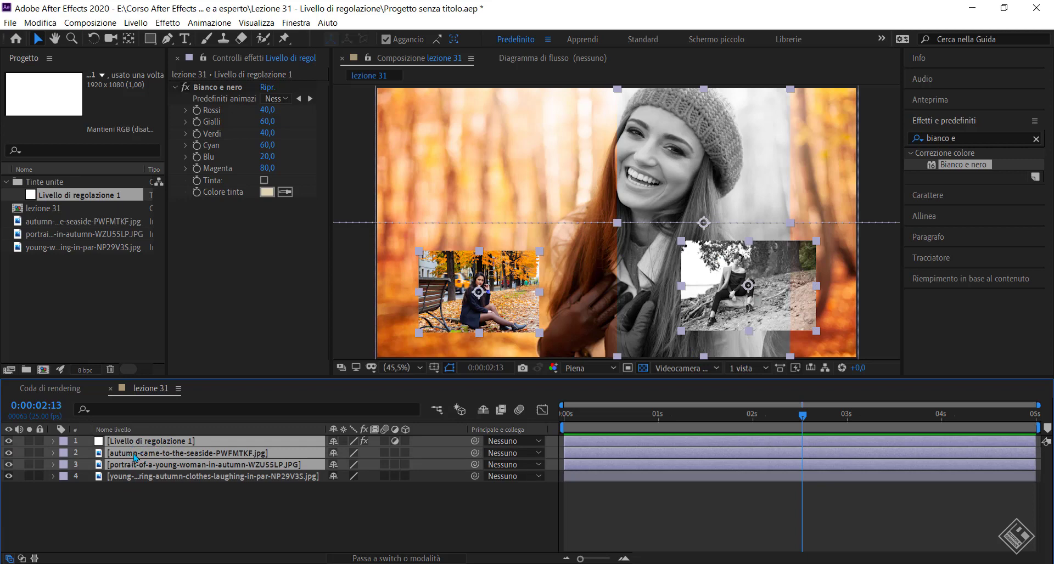
right_click(135, 458)
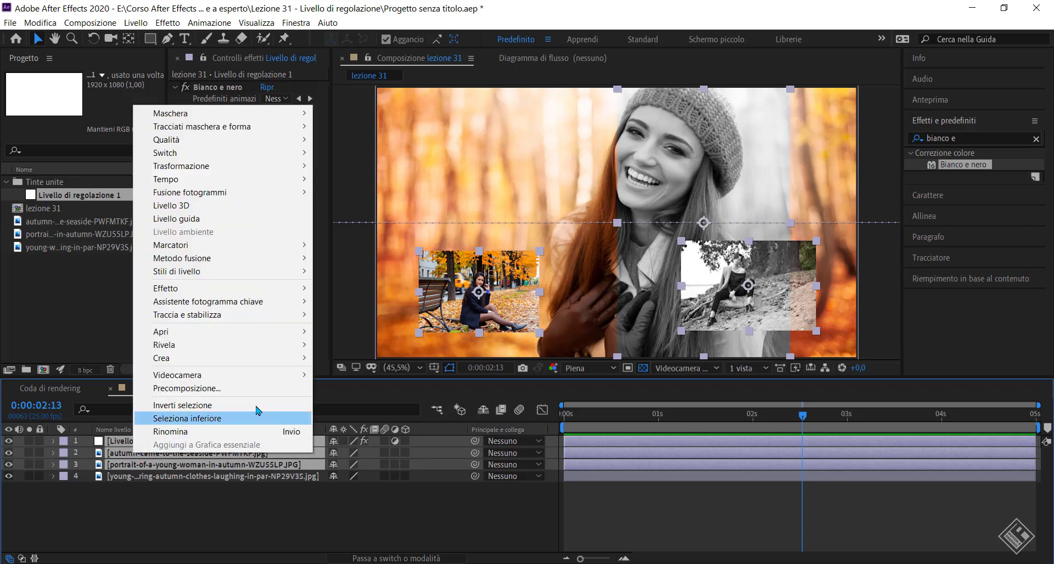
left_click(256, 389)
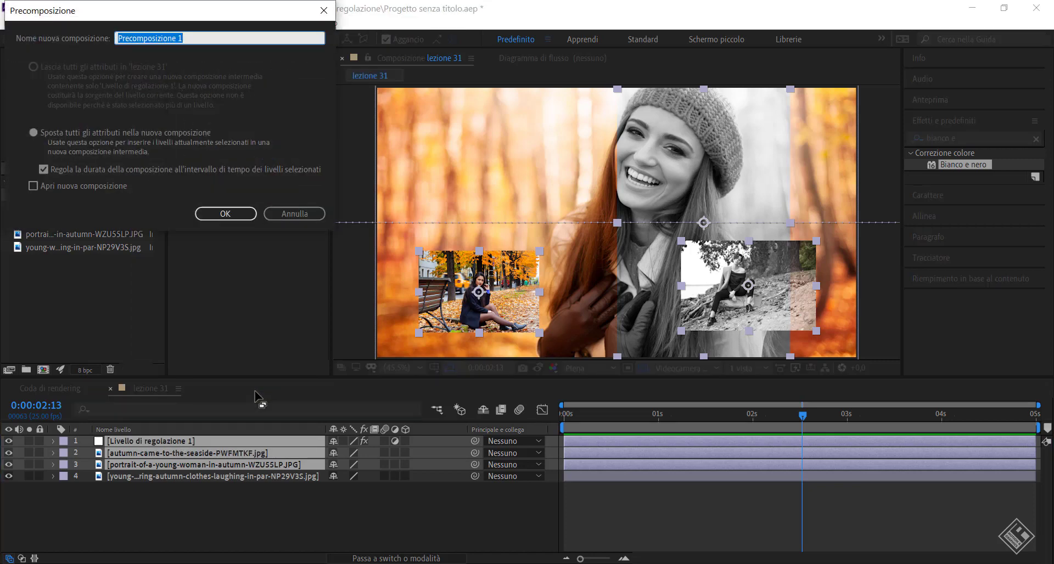
Create the precomposition named 'livello di regolazione' and preview the result
type("livello di regolazione")
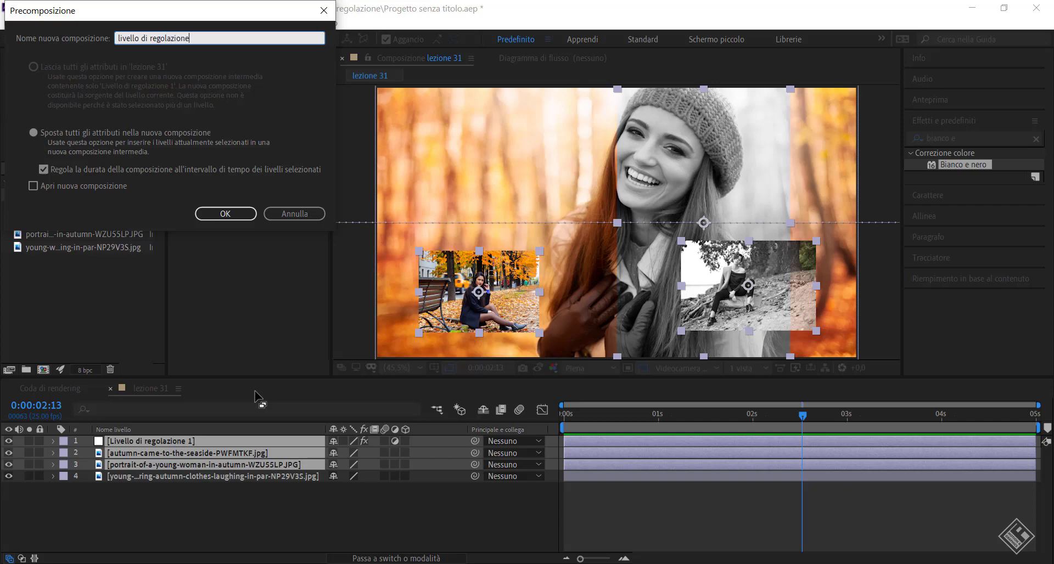
key("Return")
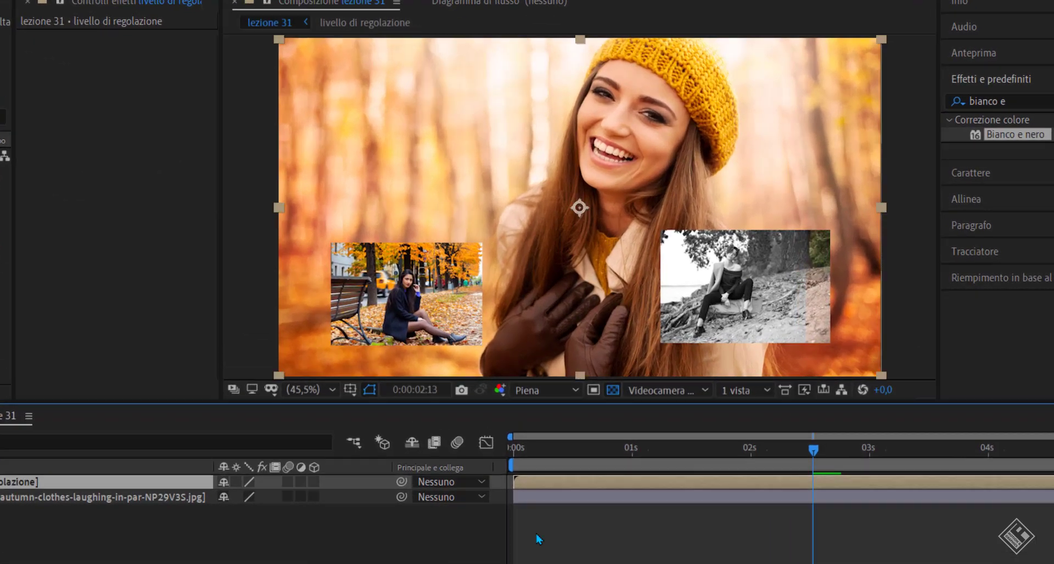
key("space")
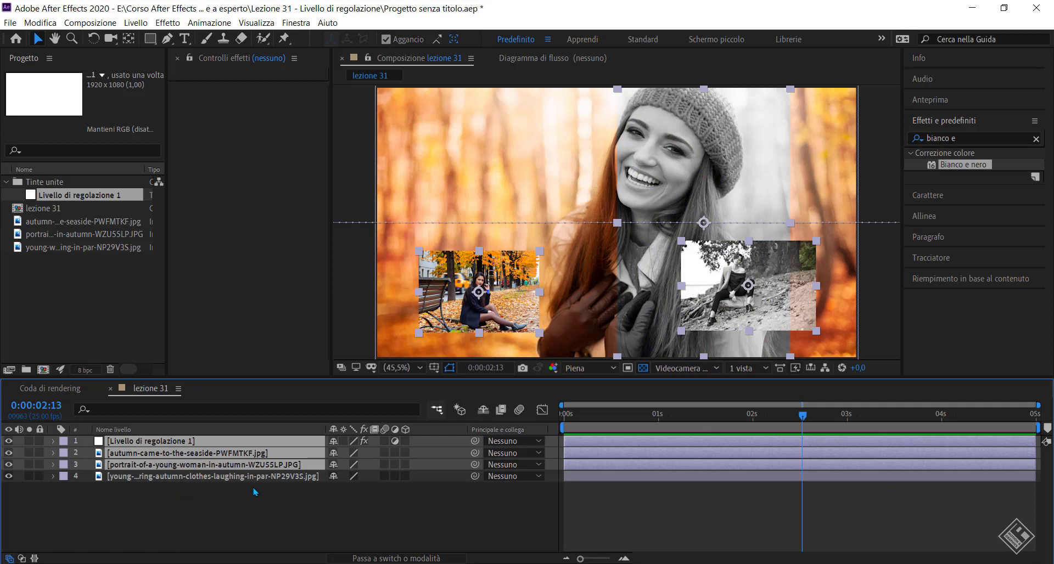
left_click(238, 531)
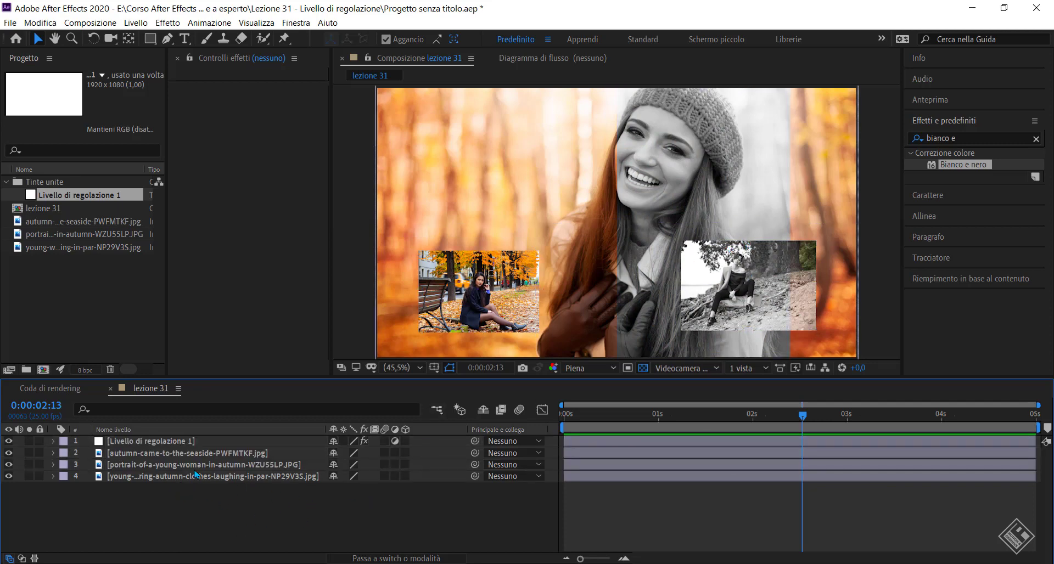
left_click(144, 442)
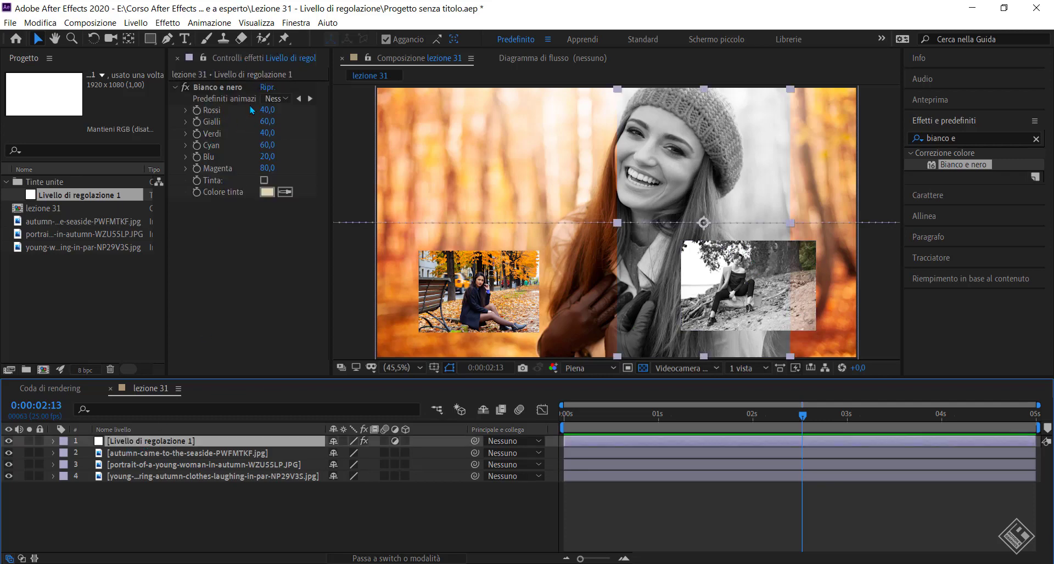
key("ctrl+5")
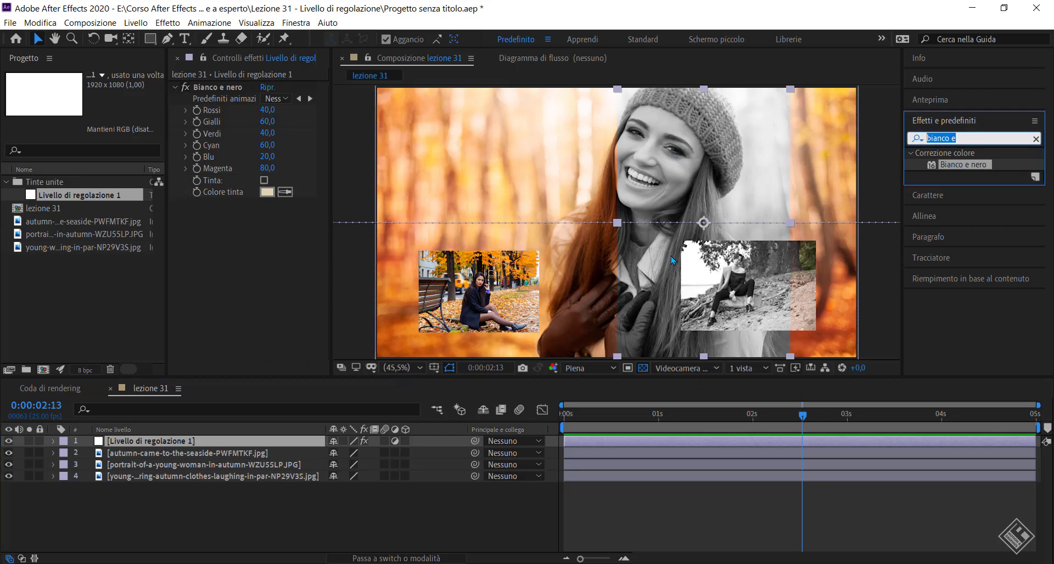
left_click(53, 442)
left_click(95, 467)
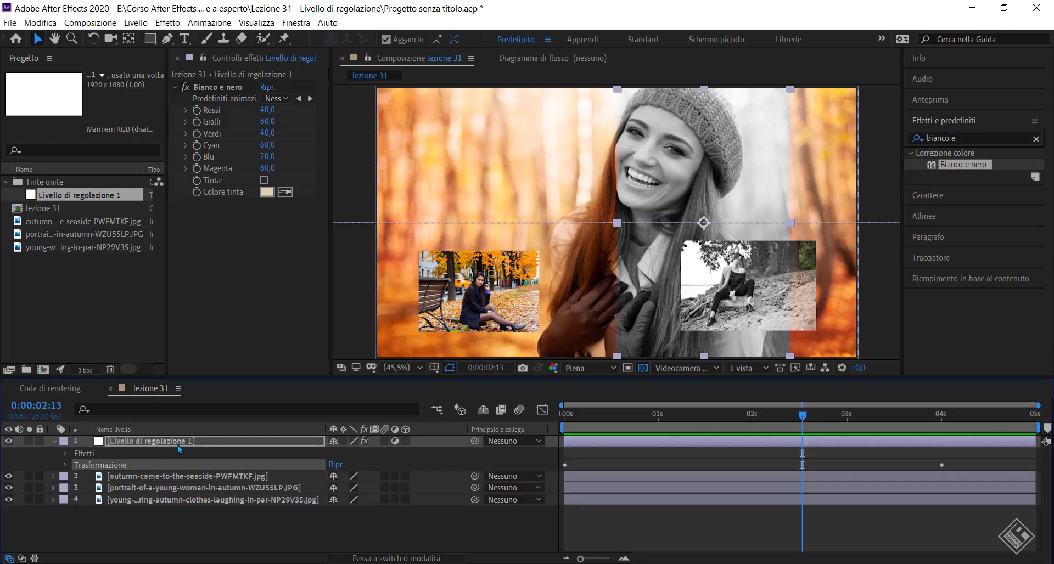
left_click(54, 443)
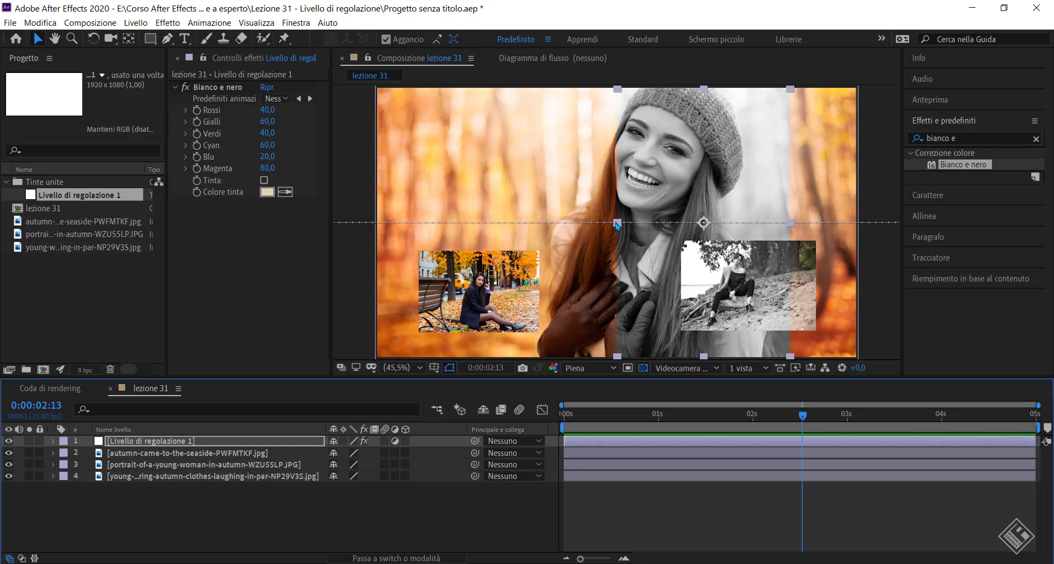
Try widening the grayscale area and nudging it left, then undo the nudge
left_click(560, 231)
left_click_drag(560, 230, 803, 188)
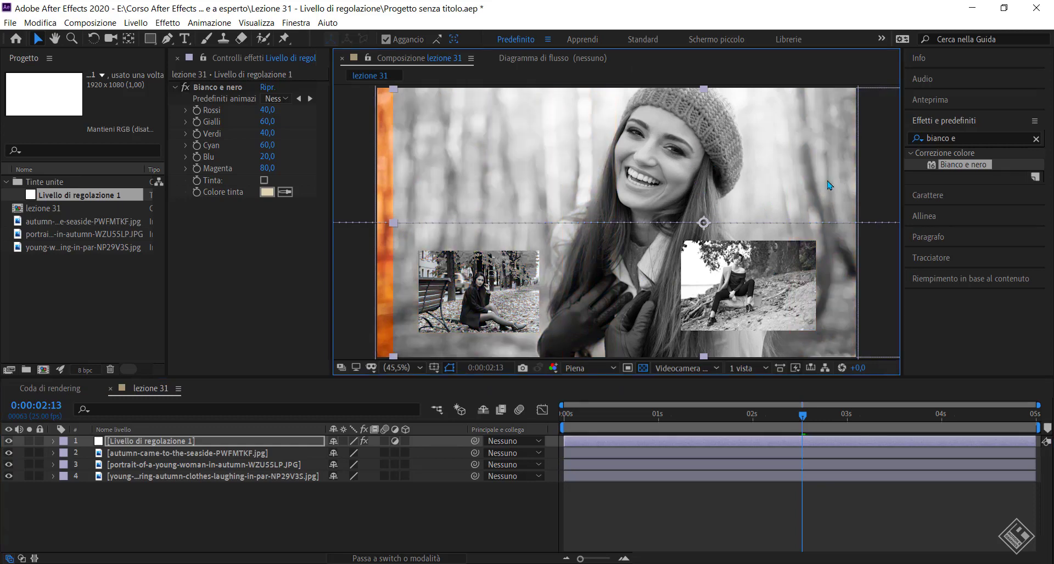
key("shift+Left")
key("shift+Left")
key("shift+Left")
key("shift+Left")
key("shift+Left")
key("shift+Left")
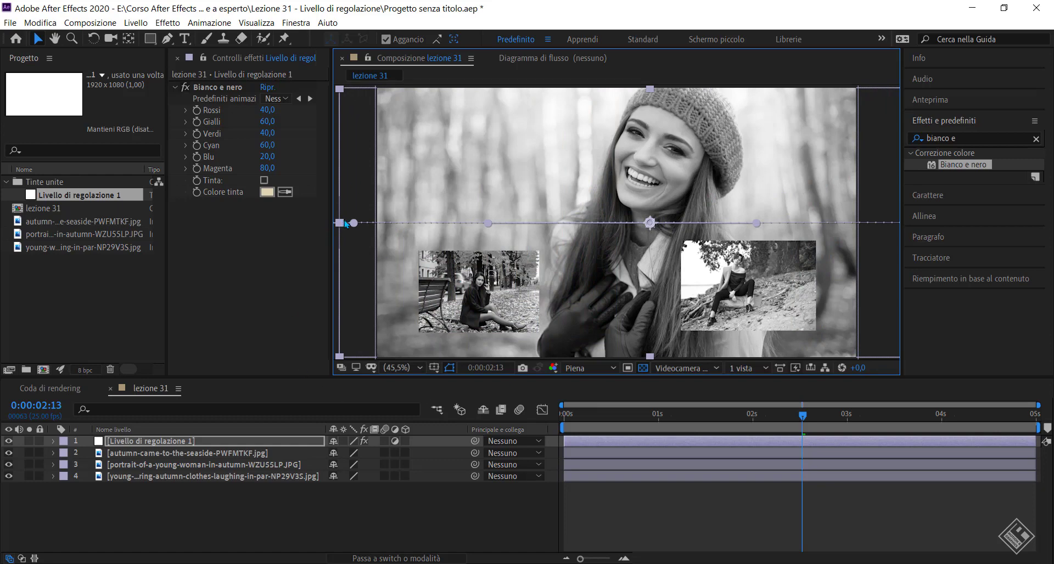
key("ctrl+z")
key("ctrl+z")
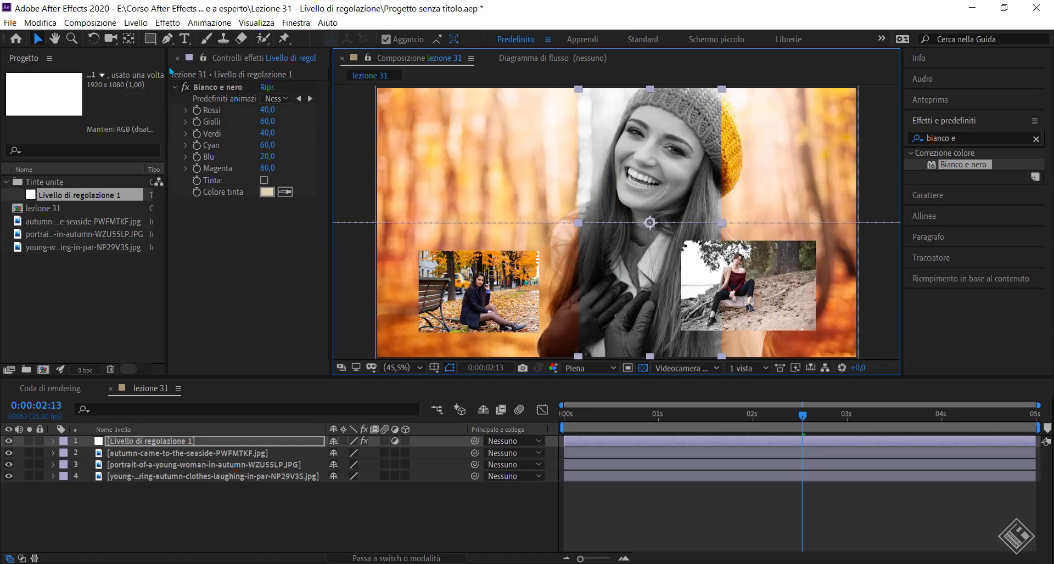
Rotate the grayscale area about 45° into a diamond, inspect its transform values, then undo it back upright
left_click(95, 40)
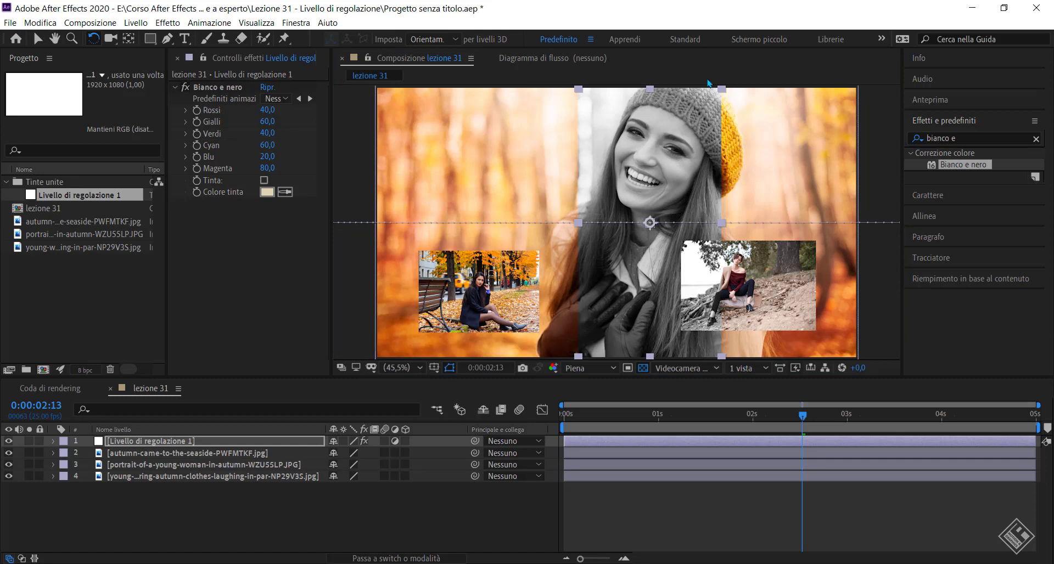
mouse_move(725, 95)
left_mouse_down()
mouse_move(592, 85)
mouse_move(573, 95)
left_mouse_up()
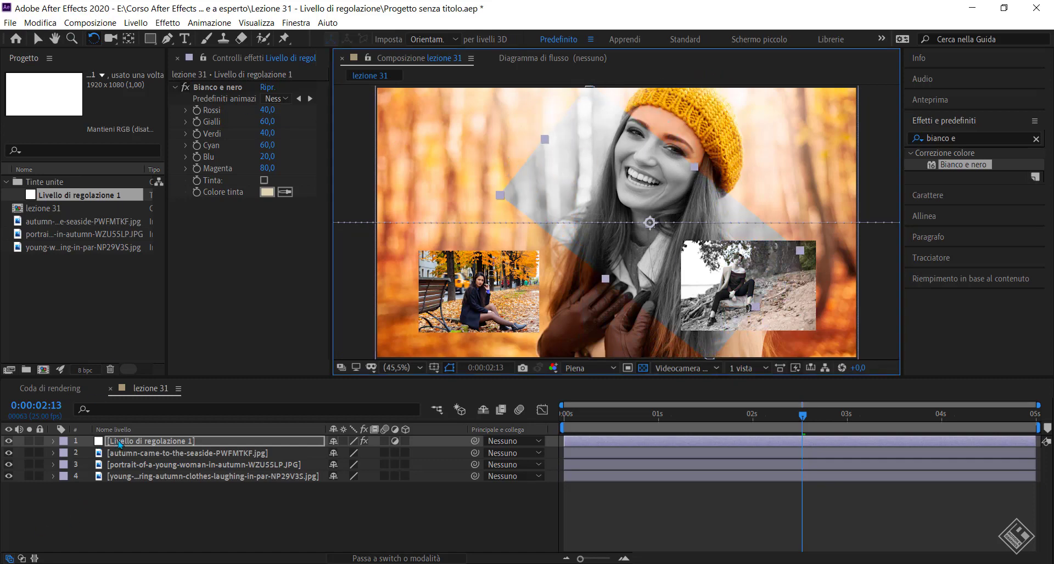
left_click(53, 442)
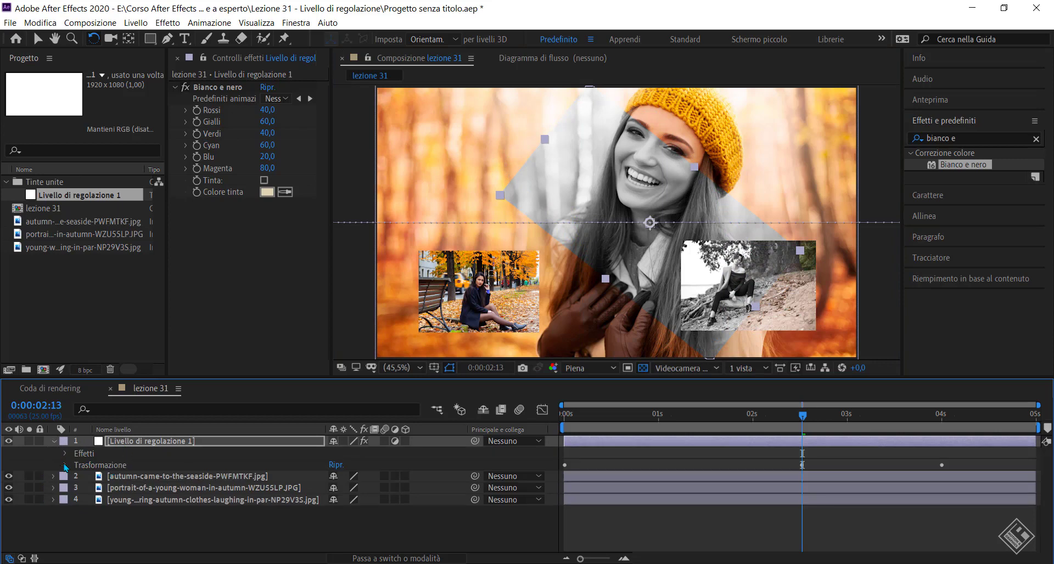
left_click(65, 466)
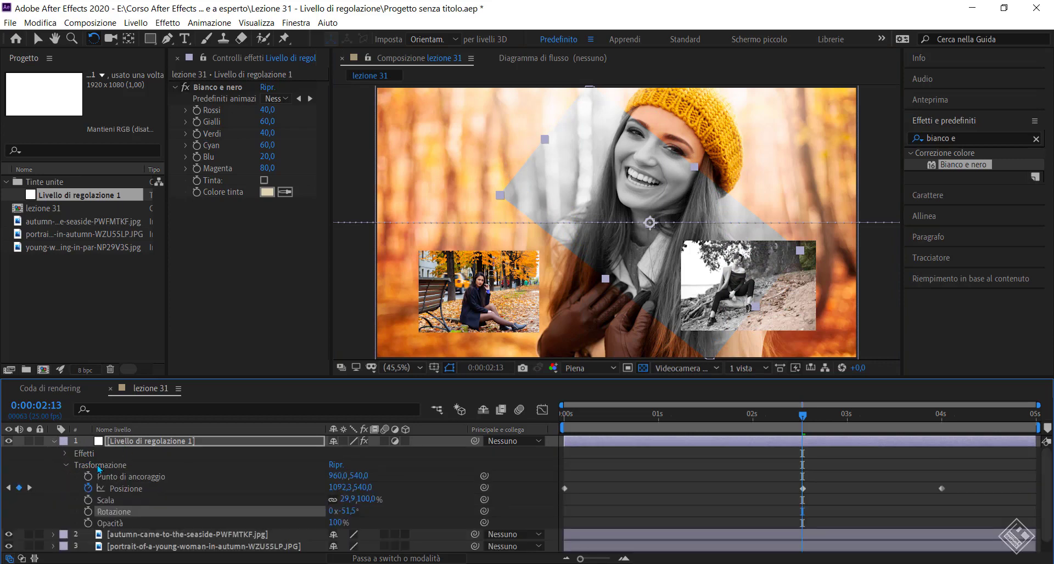
left_click(65, 466)
left_click(53, 441)
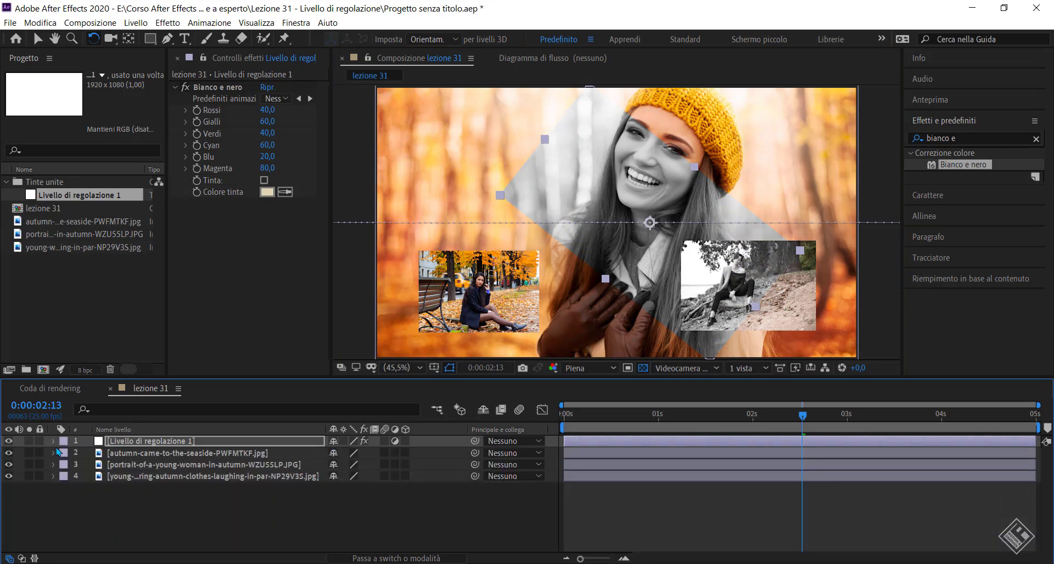
key("ctrl+z")
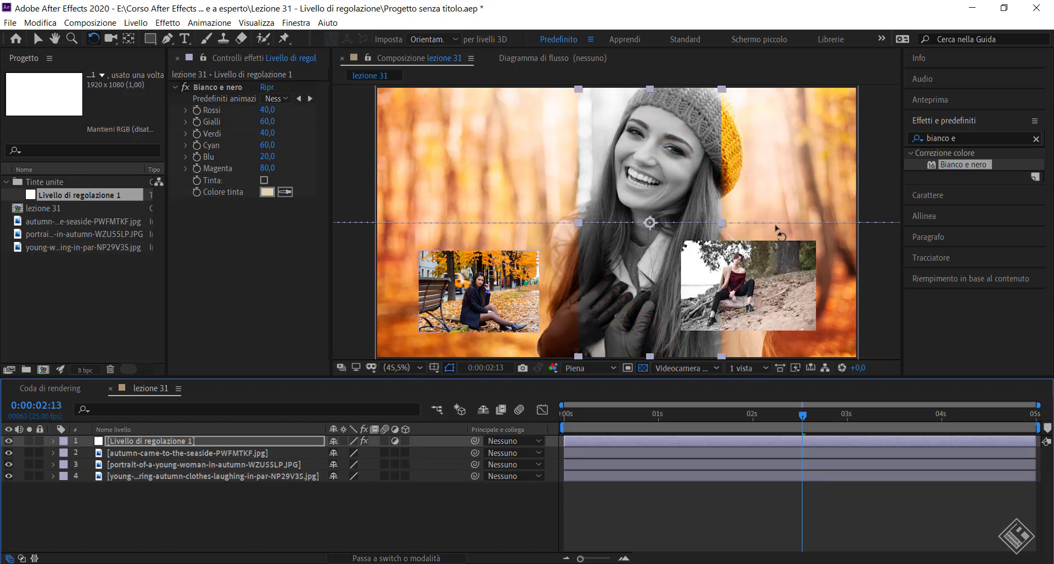
key("ctrl+5")
Search 'trasform' and drag Distorsione > Trasformazione onto the adjustment layer in the viewer
type("trasform")
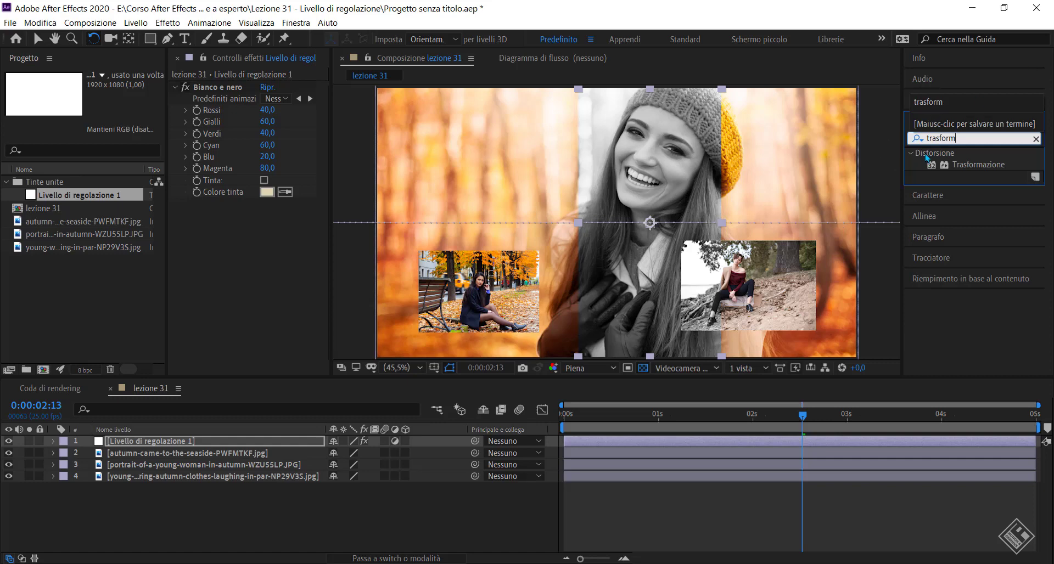
left_click_drag(984, 165, 752, 156)
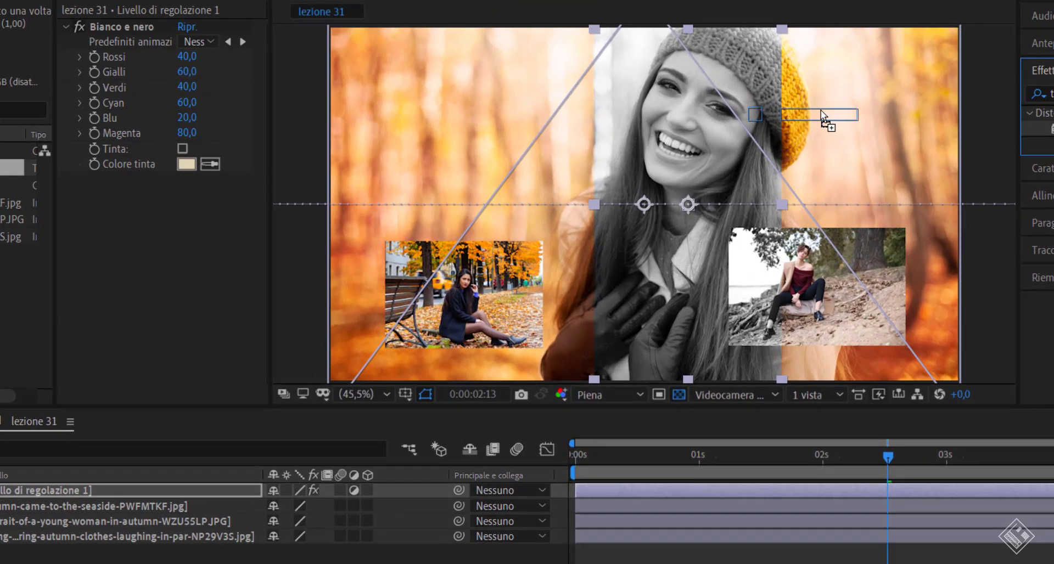
mouse_move(821, 110)
left_mouse_down()
mouse_move(863, 98)
mouse_move(875, 108)
mouse_move(328, 173)
left_mouse_up()
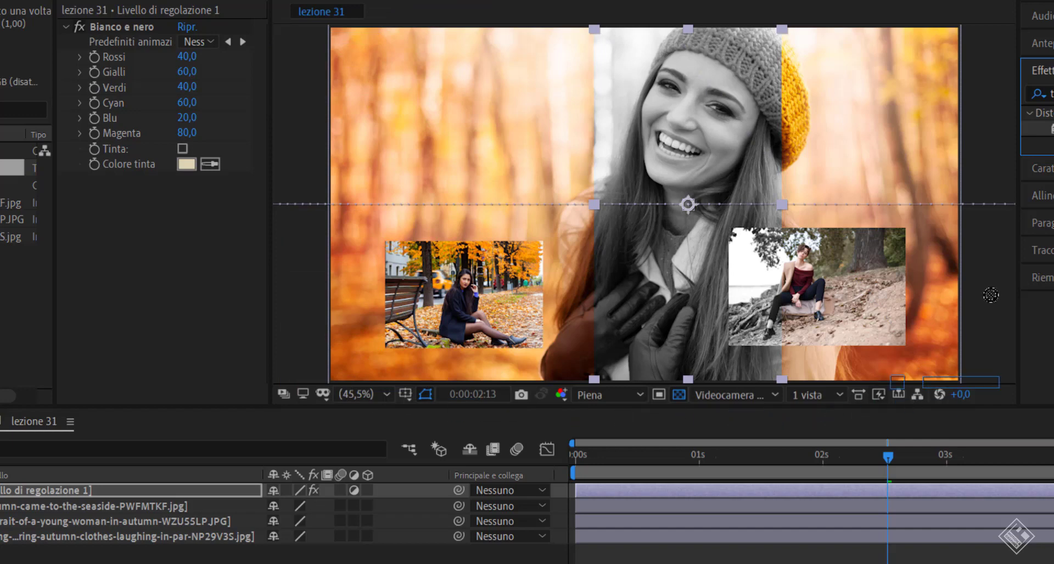
mouse_move(328, 173)
left_mouse_down()
mouse_move(924, 60)
mouse_move(707, 81)
mouse_move(654, 38)
mouse_move(684, 256)
left_mouse_up()
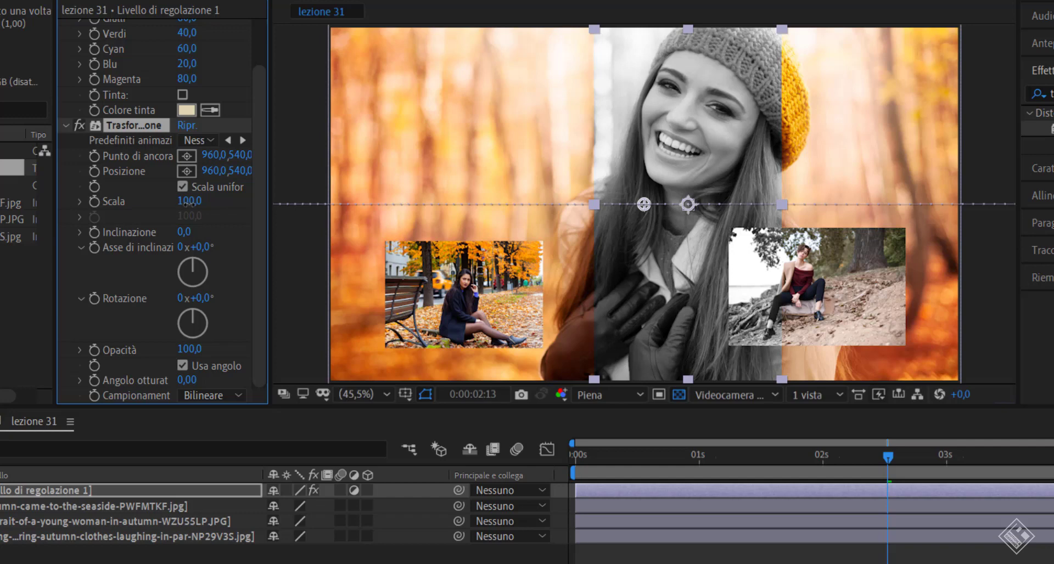
Raise Trasformazione Scala to 145 and preview, then switch off Bianco e nero and preview again
left_click_drag(189, 203, 233, 209)
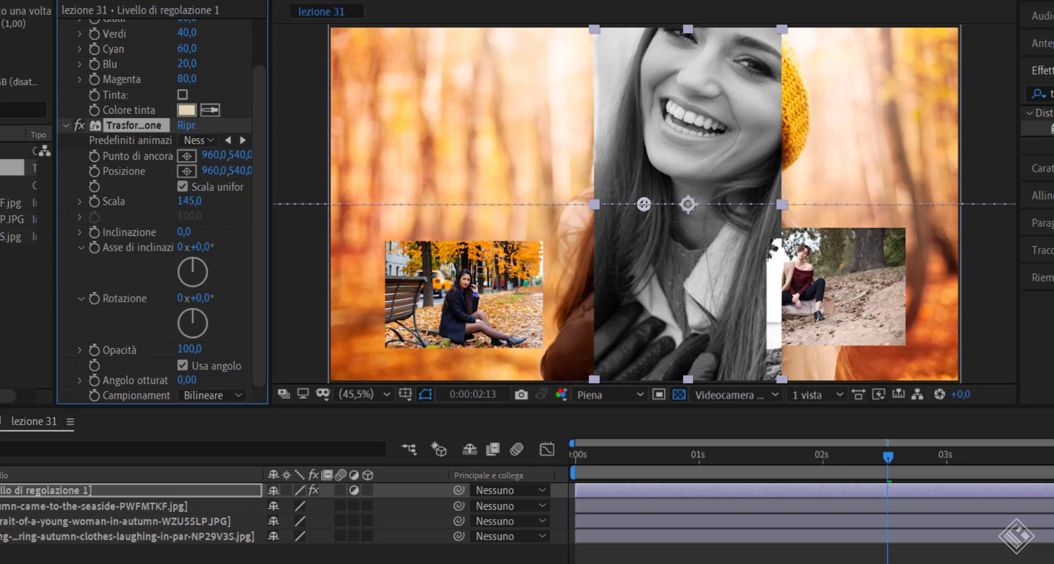
key("space")
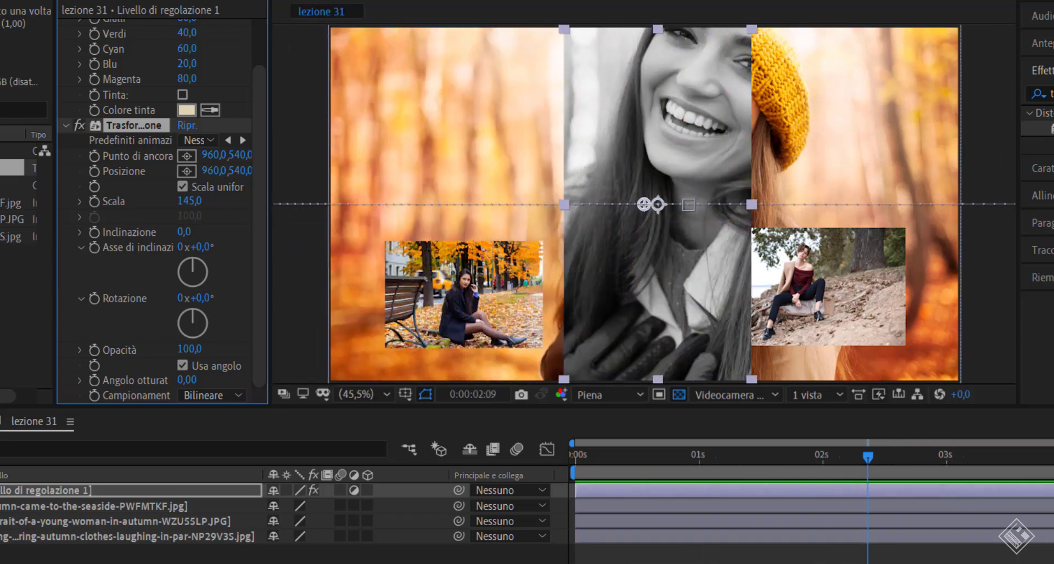
scroll(125, 97, "up", 3)
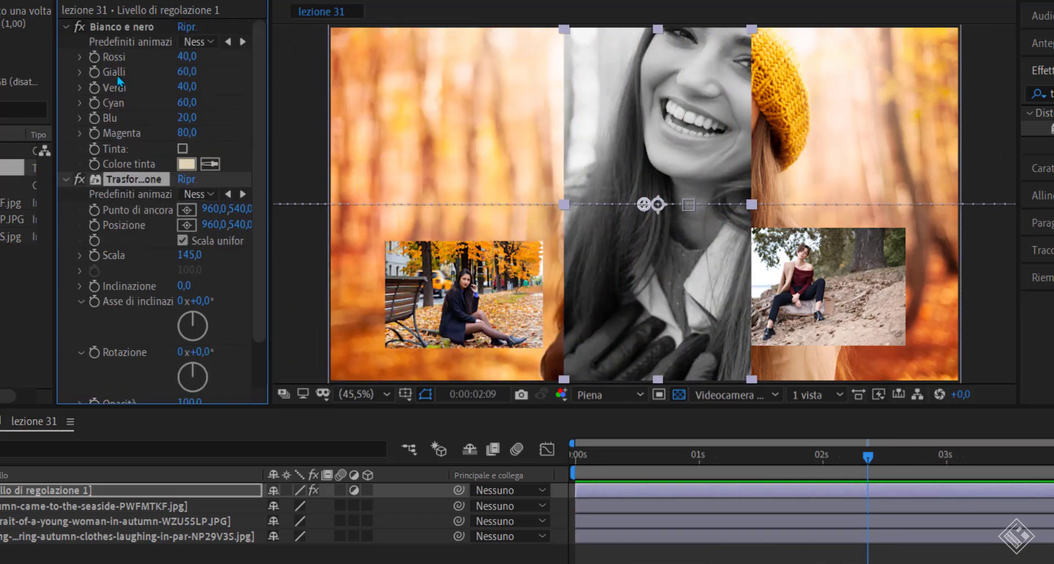
left_click(79, 27)
key("space")
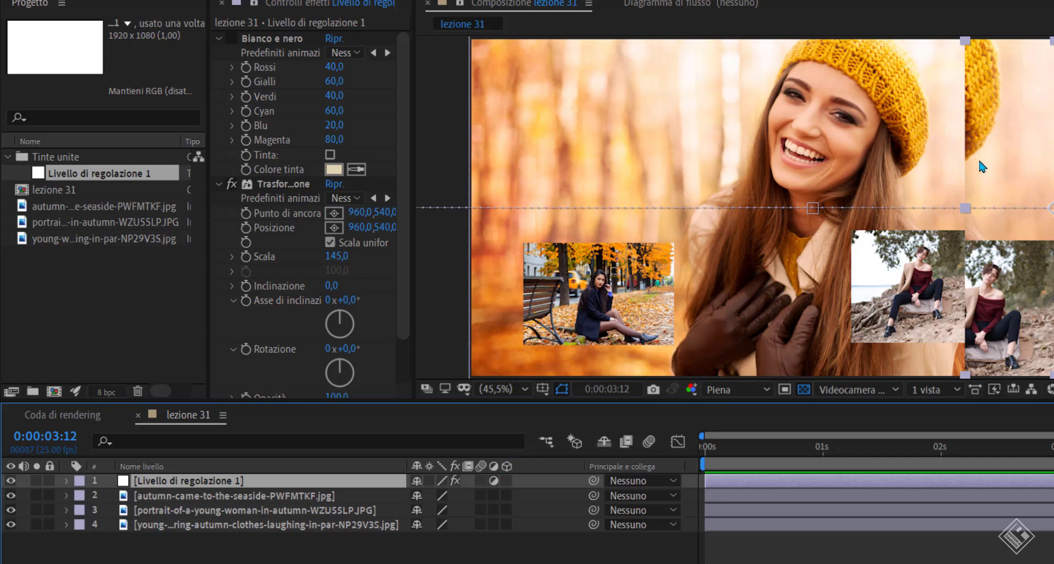
Shift the adjustment area left, then remove the layer's Posizione keyframes
left_click(1000, 173)
left_click_drag(1000, 177, 754, 96)
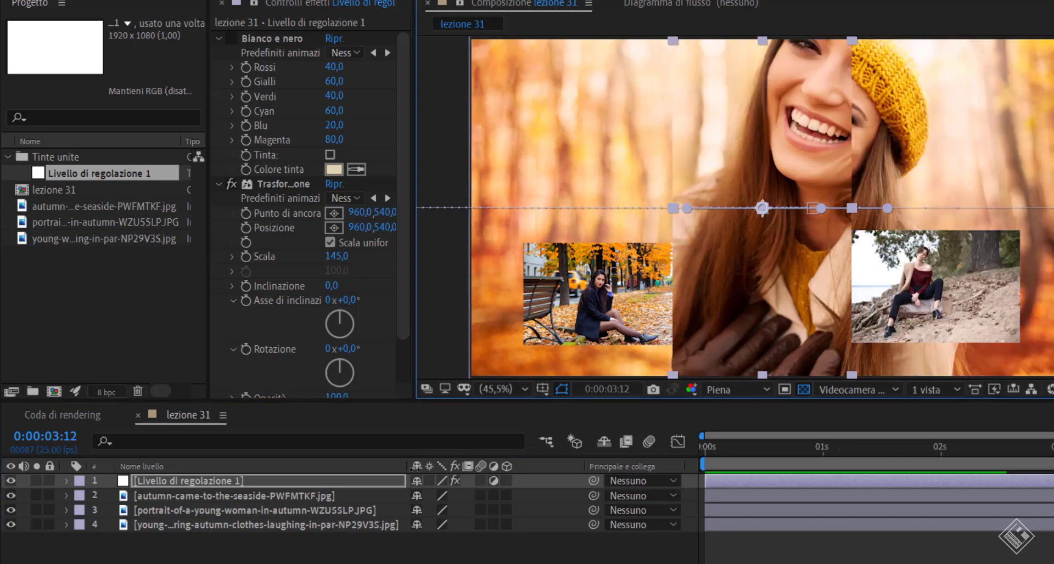
left_click(162, 483)
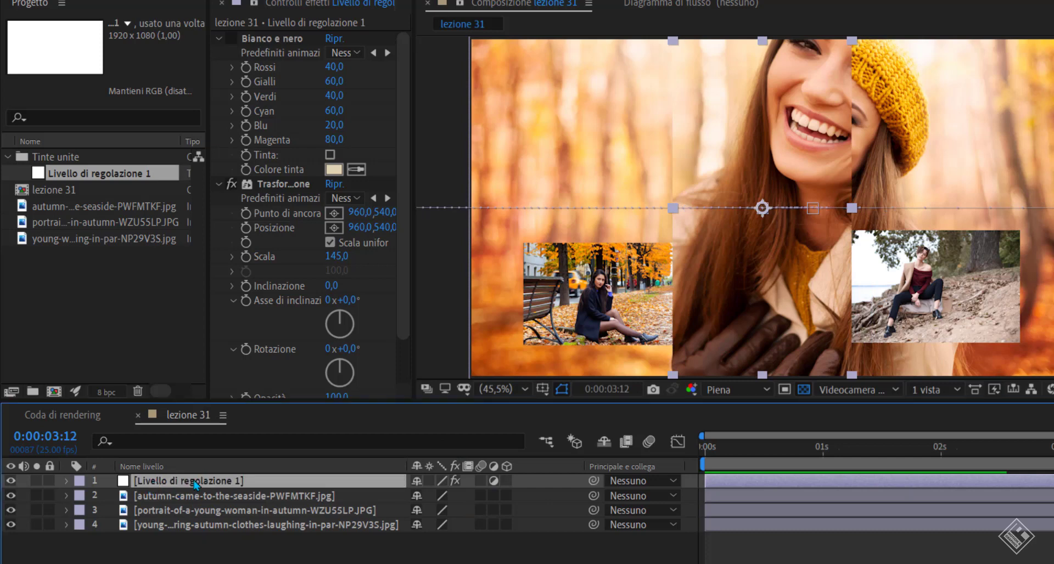
key("u")
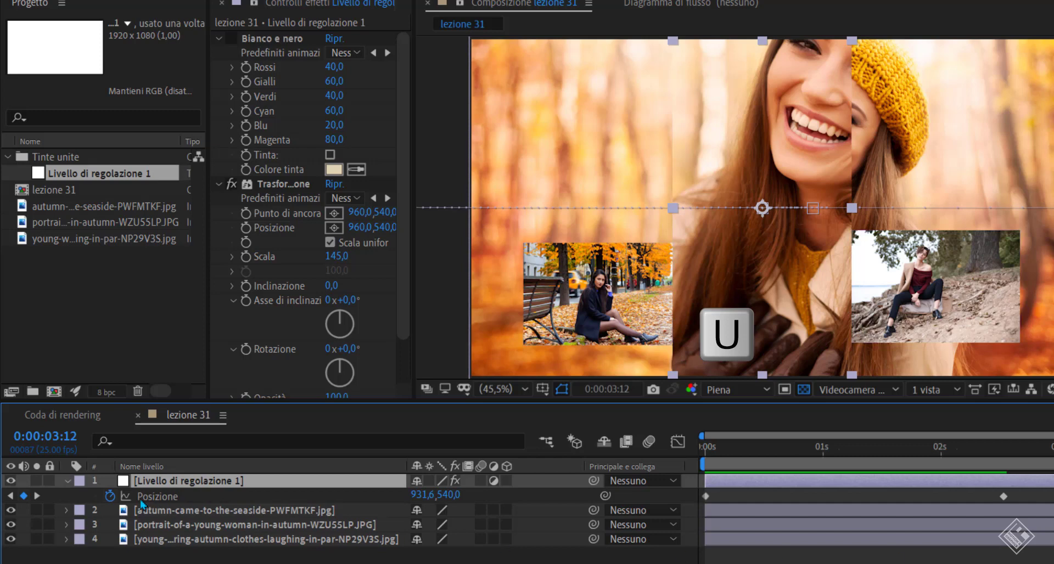
left_click(110, 497)
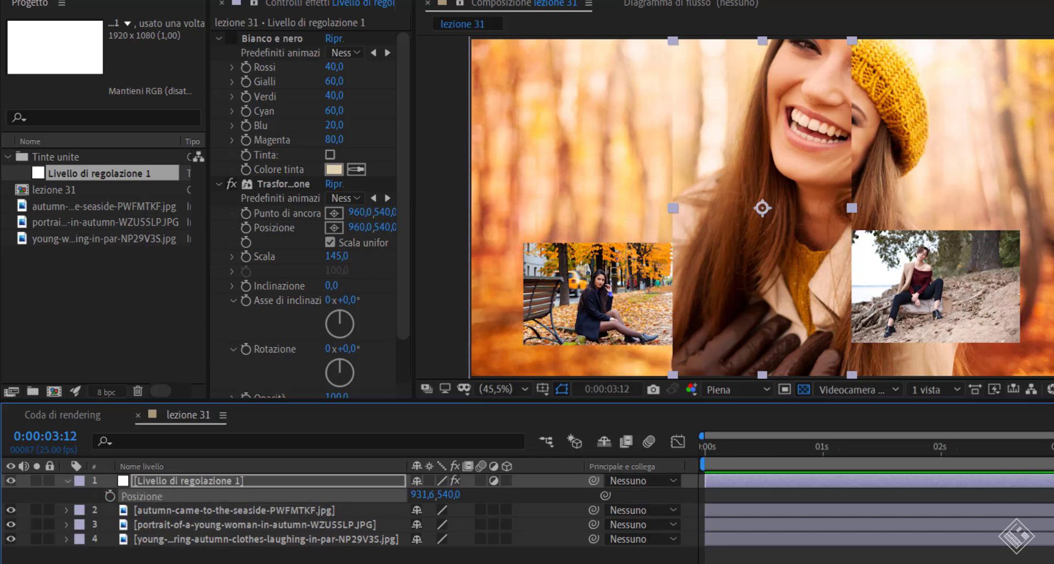
At 0:00:00:22 widen the area, toggle the effects, then disable all layer effects and collapse it
left_click_drag(1042, 447, 809, 448)
left_click_drag(853, 209, 1052, 220)
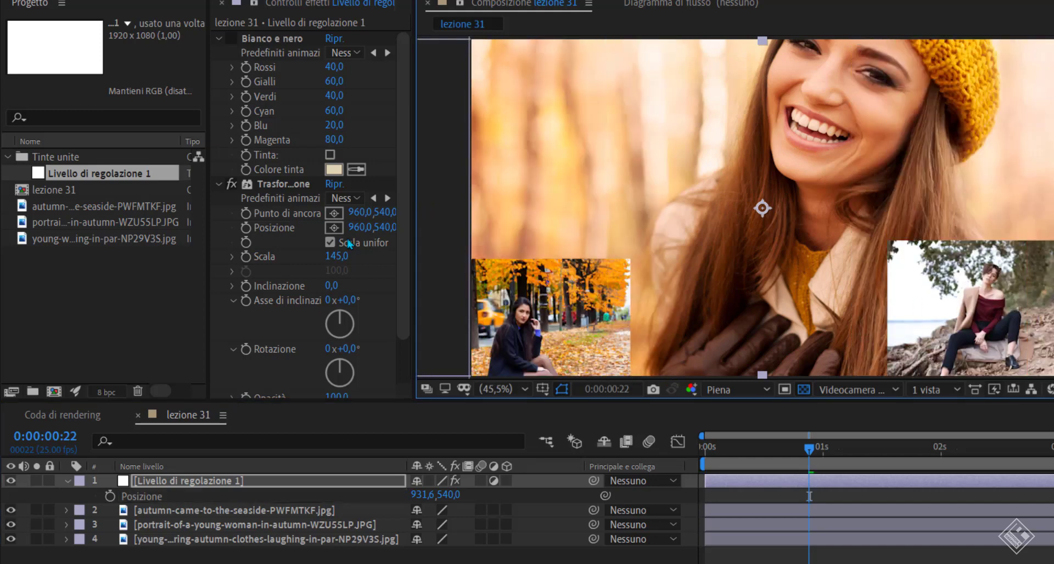
left_click(231, 185)
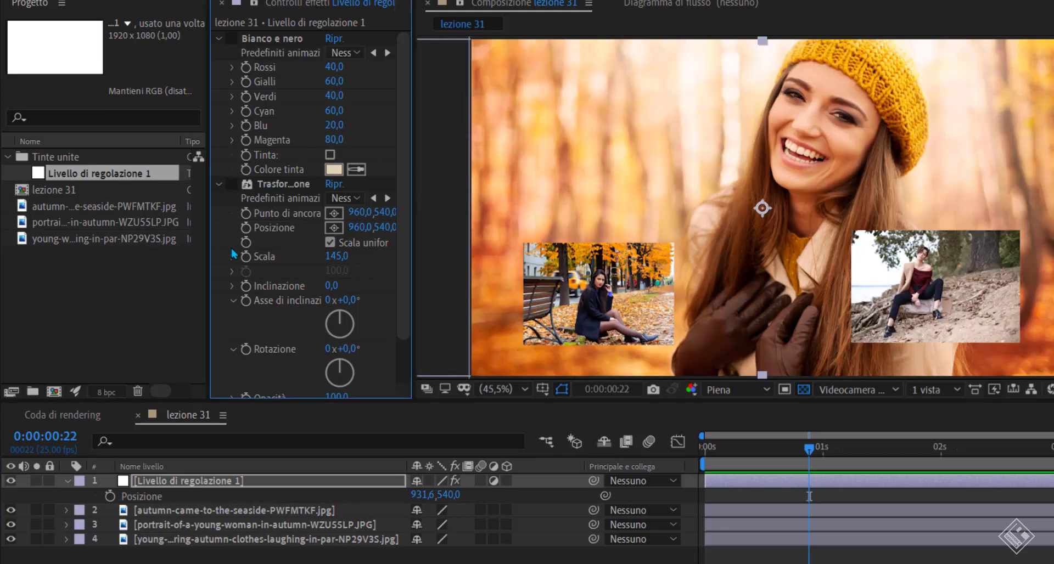
left_click(231, 184)
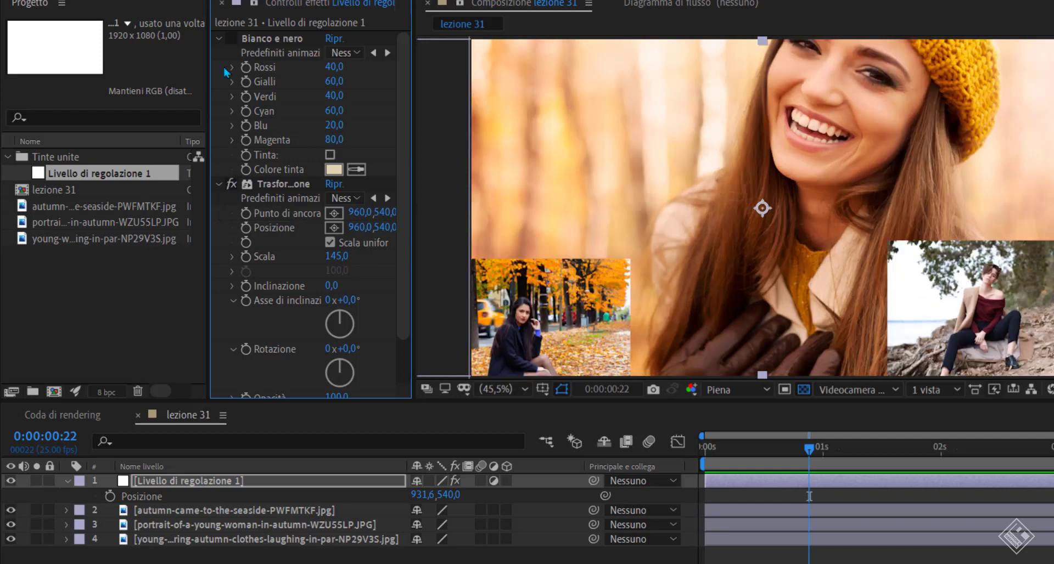
left_click(232, 38)
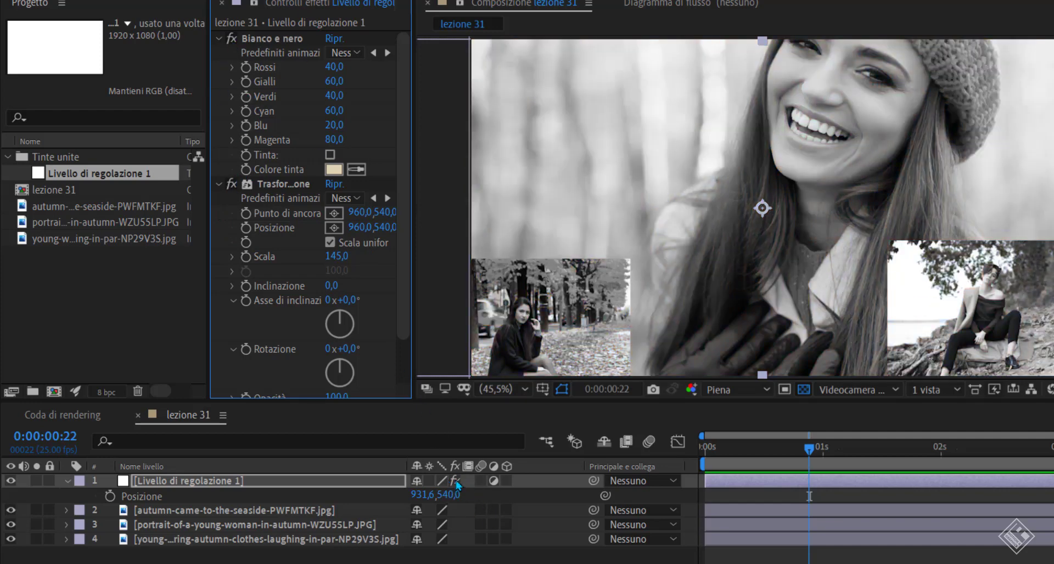
left_click(455, 481)
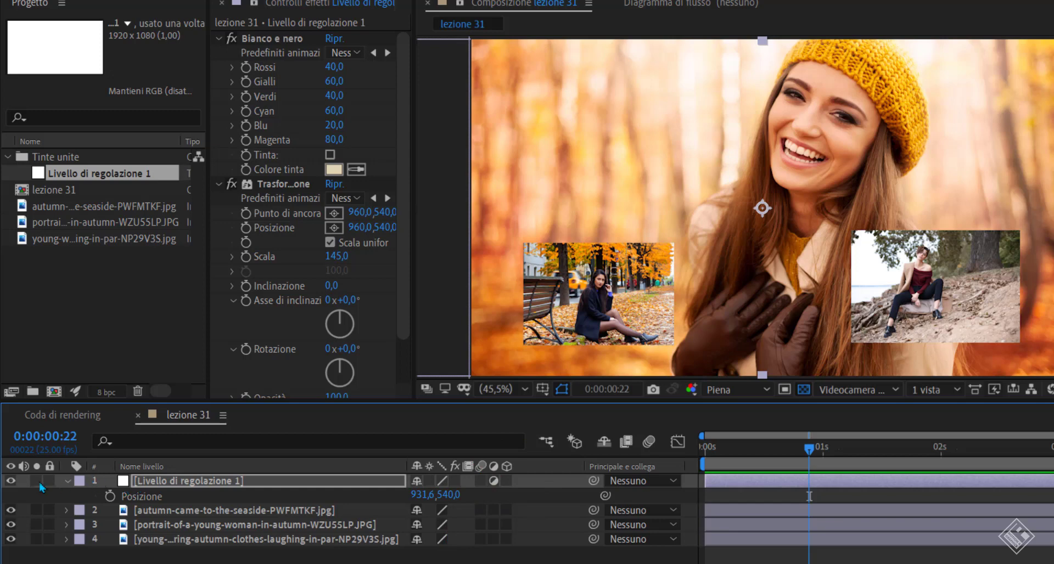
left_click(67, 482)
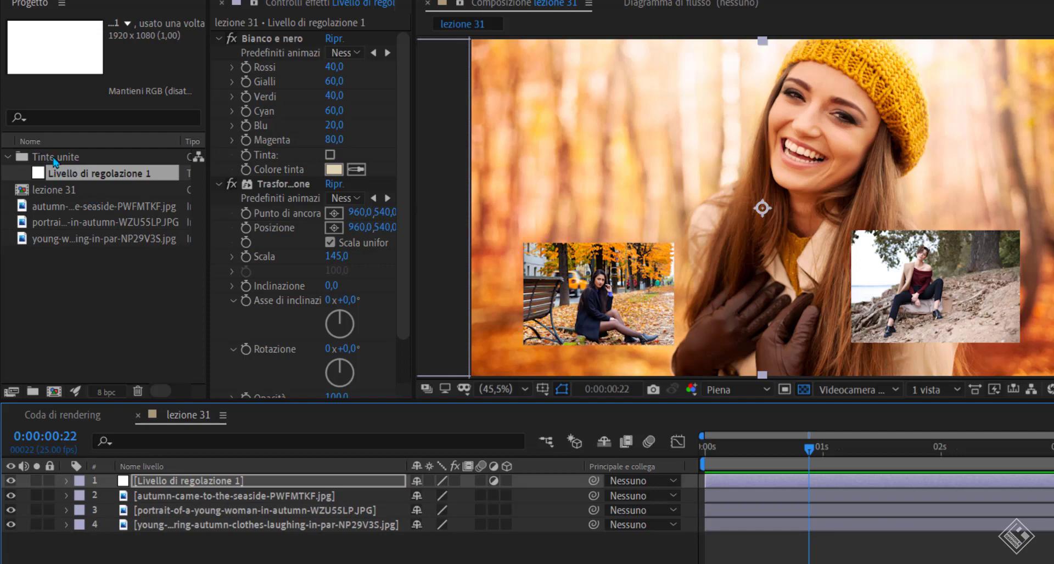
left_click(54, 158)
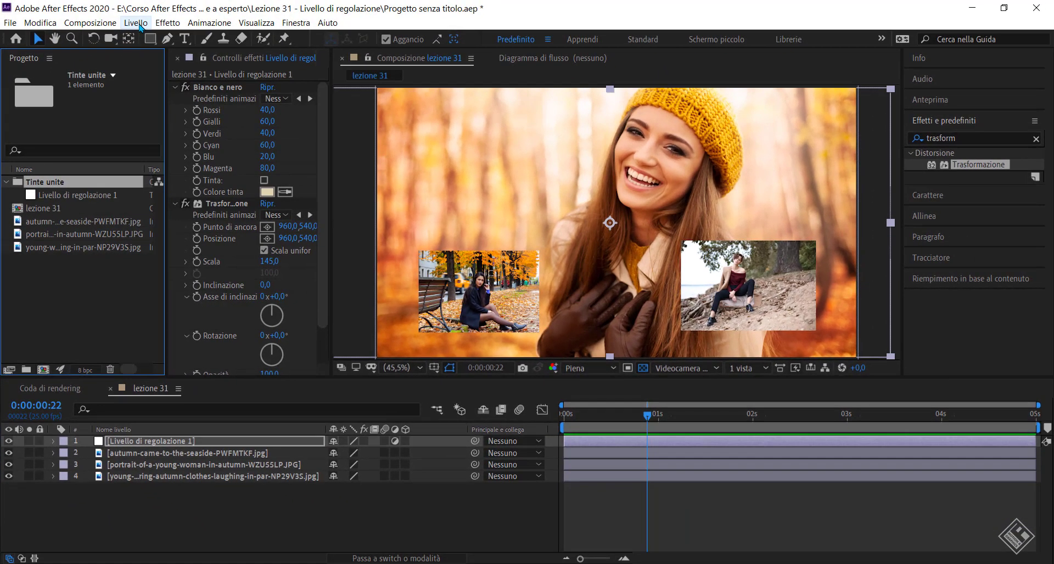
Turn off the adjustment-layer switch and recolour the solid cyan 30EAED in Solid Settings
left_click(396, 442)
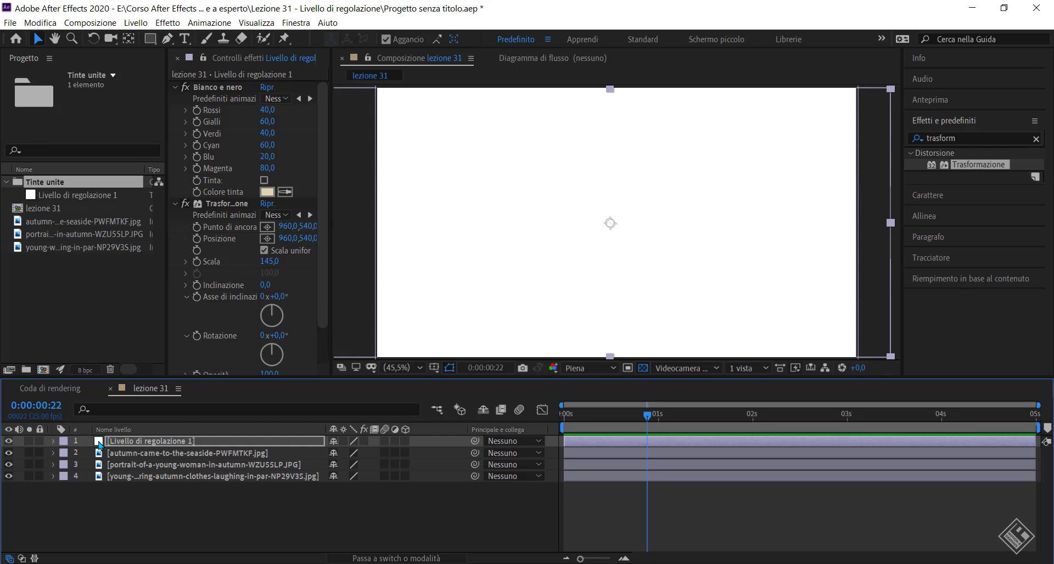
left_click(136, 22)
left_click(208, 51)
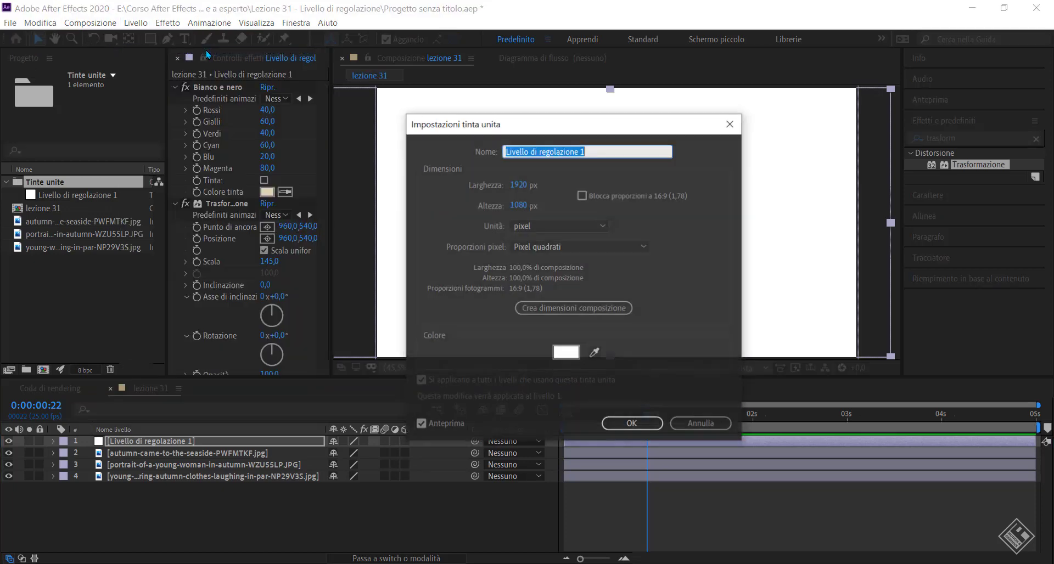
left_click(570, 358)
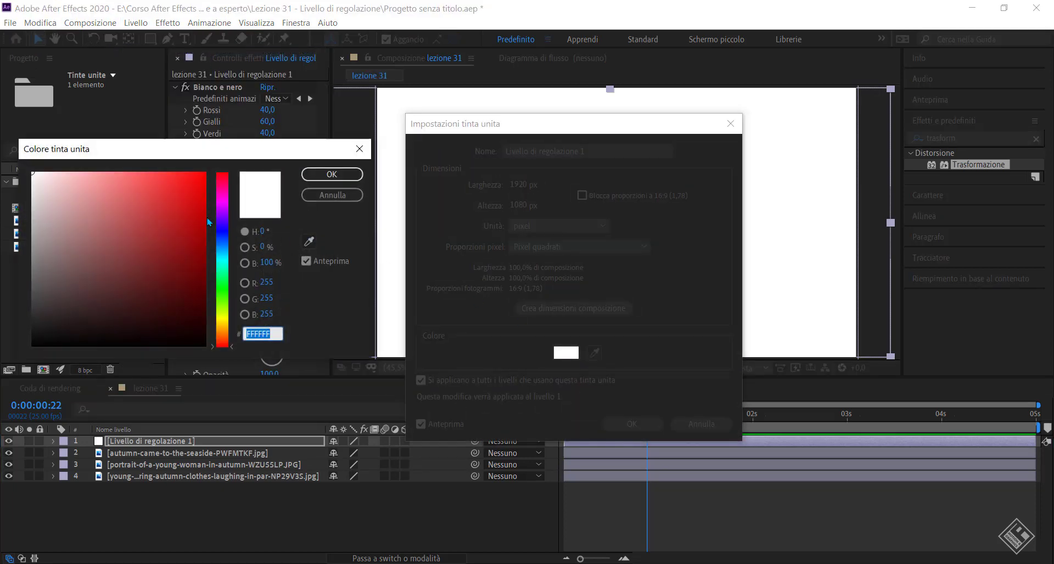
left_click(224, 261)
left_click(171, 184)
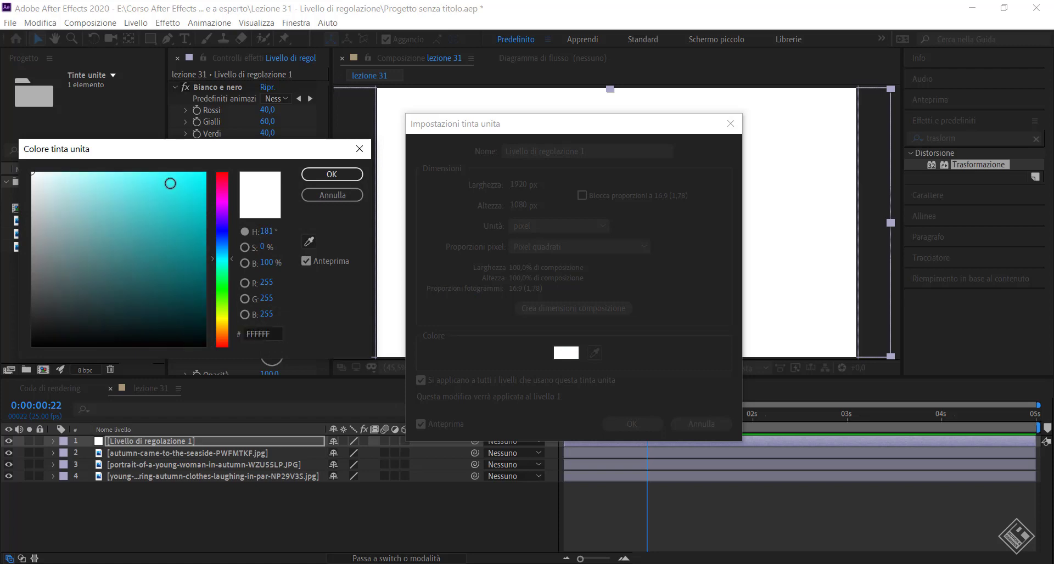
left_click(355, 179)
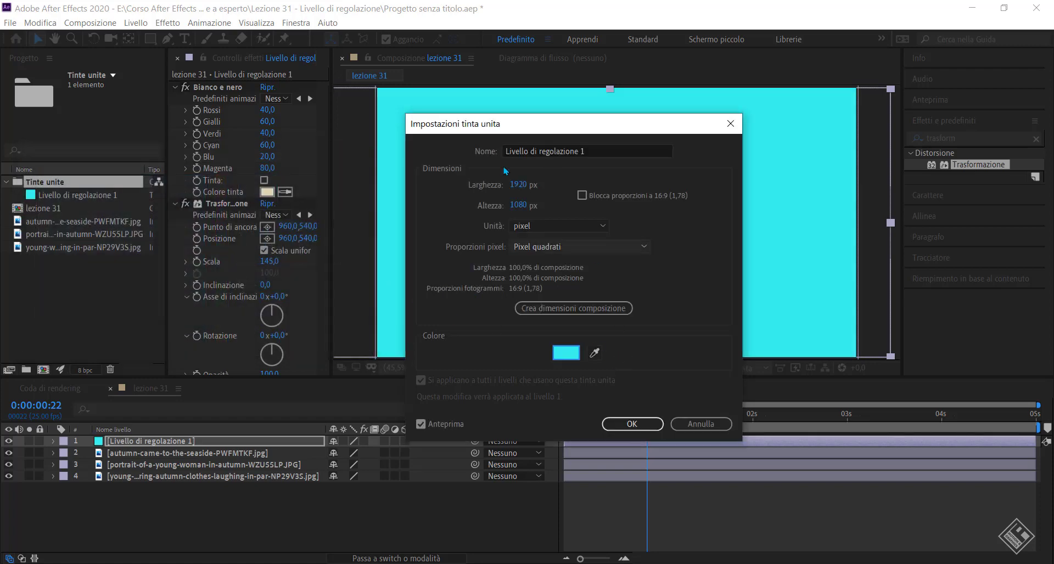
left_click(650, 425)
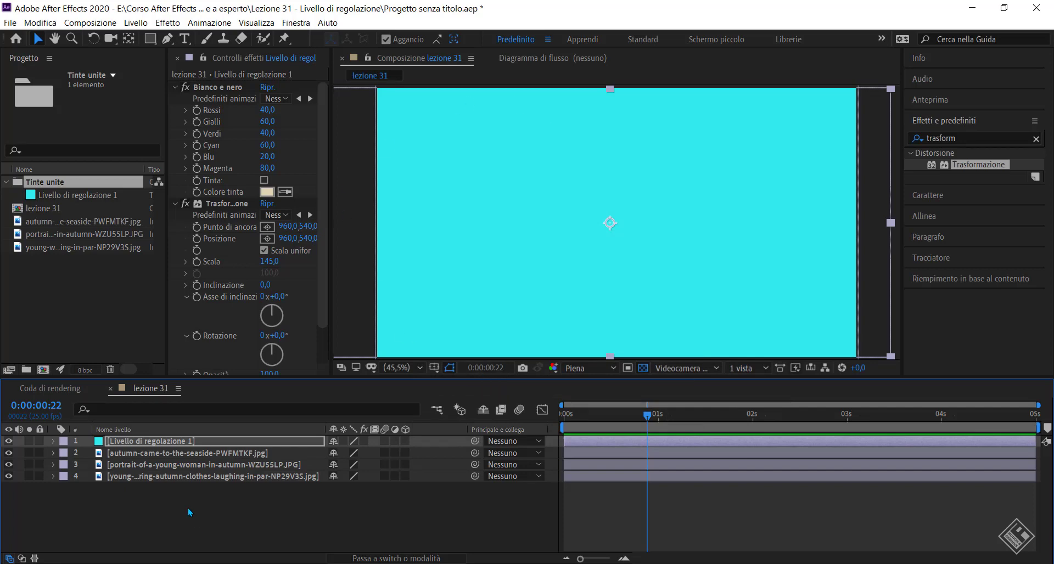
left_click(166, 445)
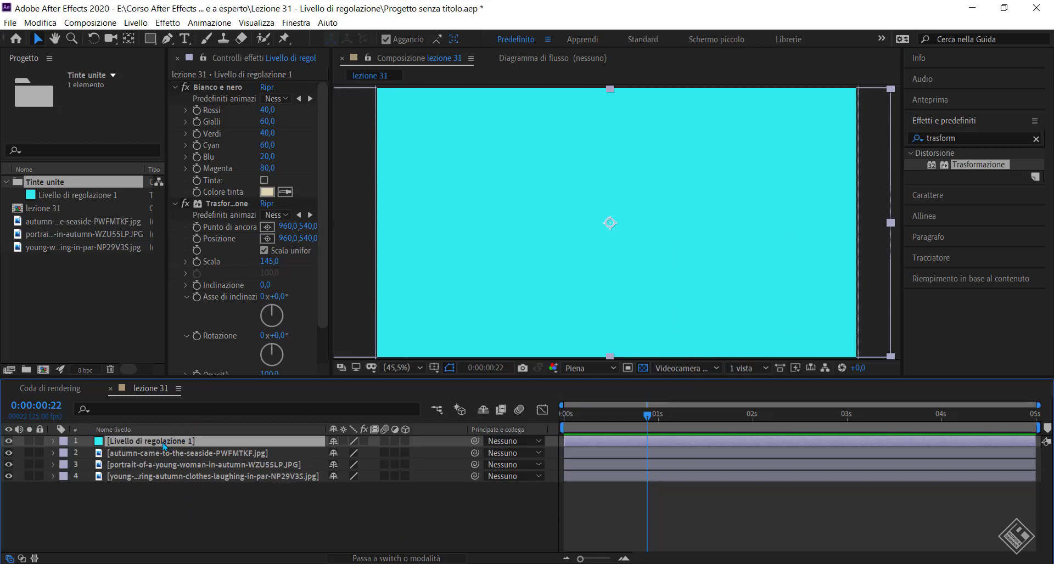
Select the autumn seaside, autumn portrait and fourth photo layers in the timeline
left_click(140, 454)
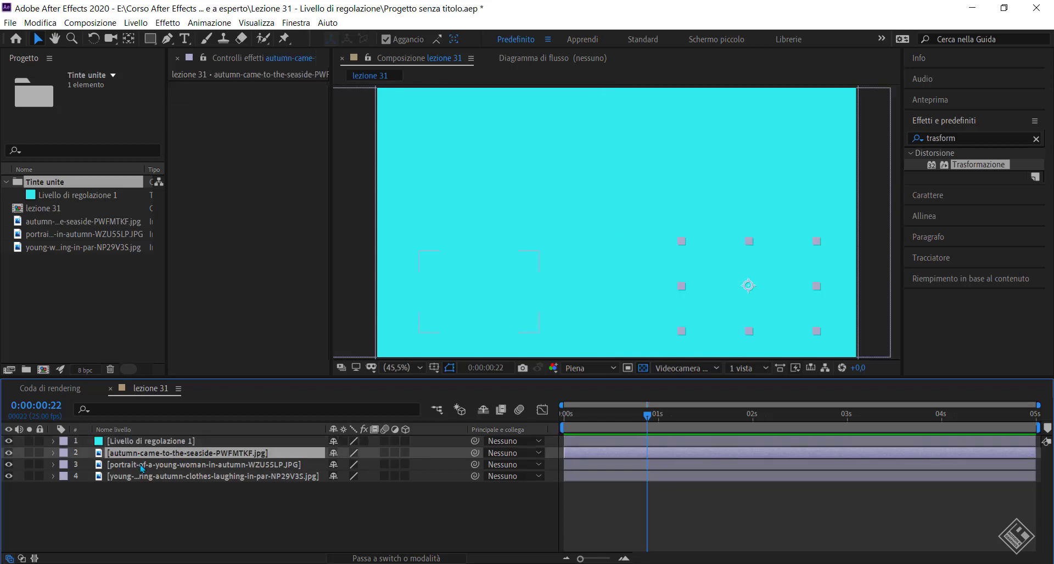
left_click(141, 465)
left_click(165, 476)
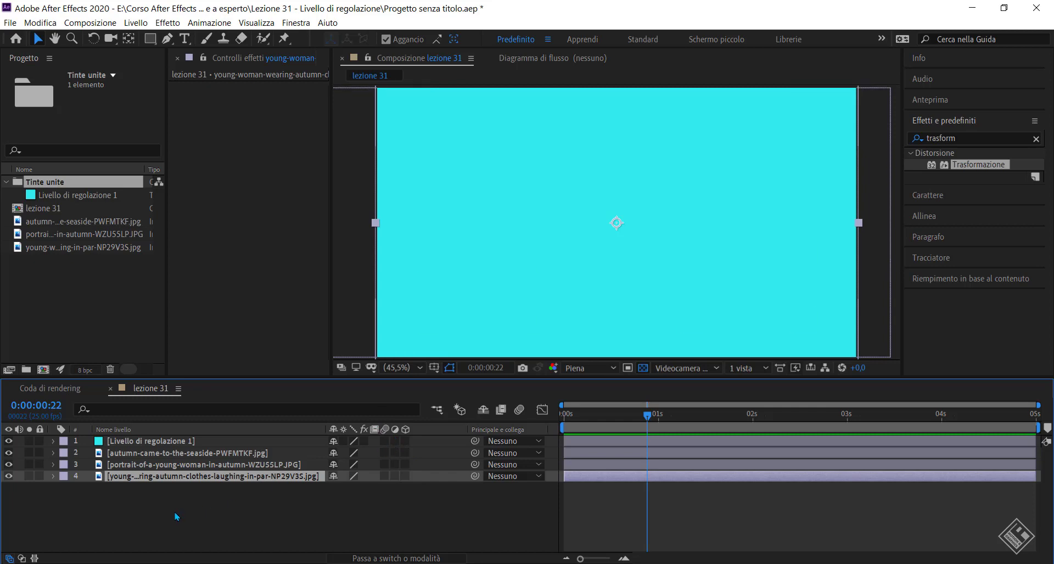
Create a magenta E130ED solid, move it to the top, and hide Livello di regolazione 1
right_click(156, 526)
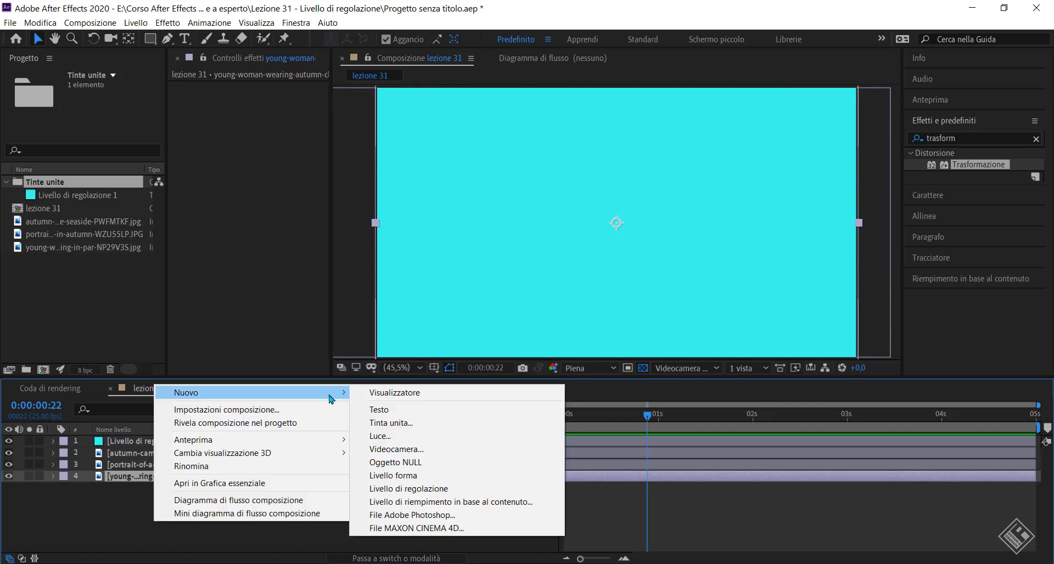
mouse_move(343, 393)
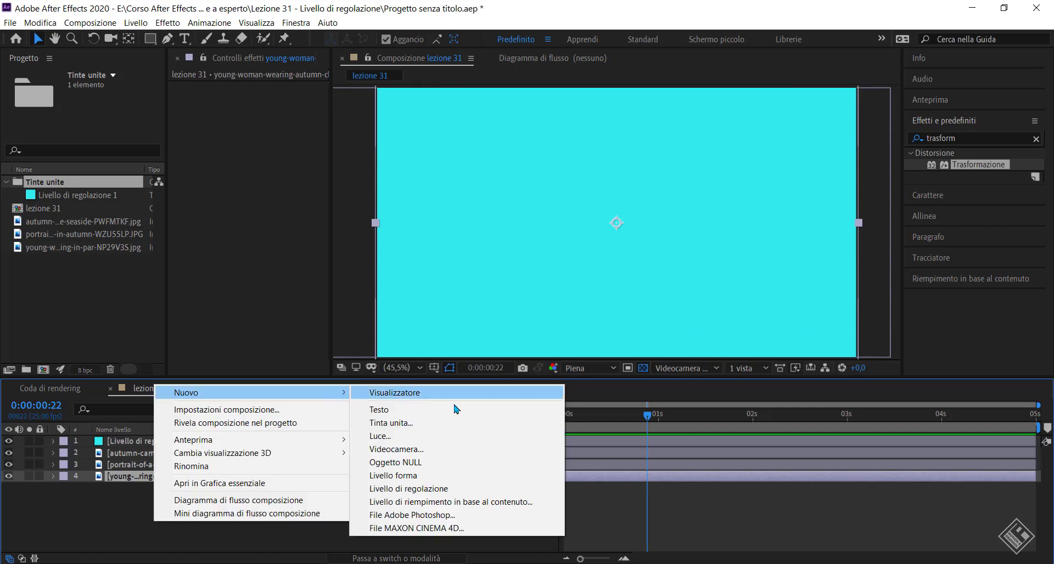
left_click(435, 428)
left_click(285, 324)
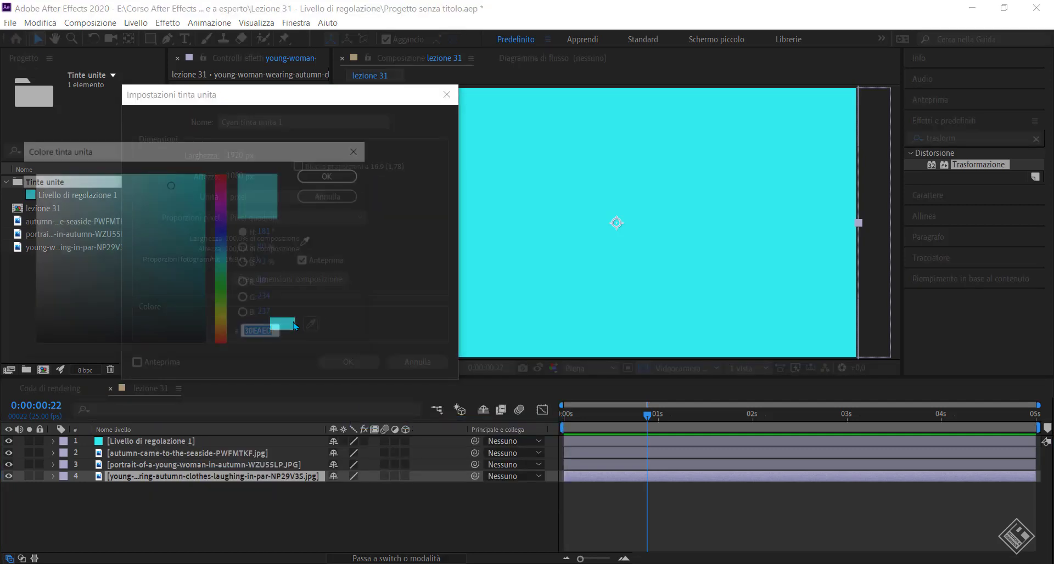
left_click(224, 207)
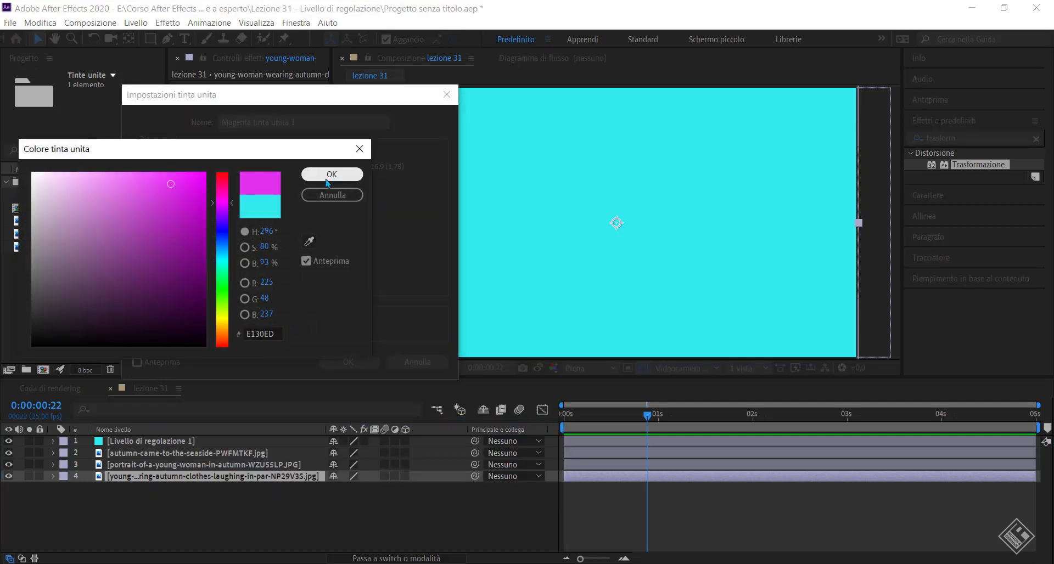
left_click(332, 174)
left_click(348, 362)
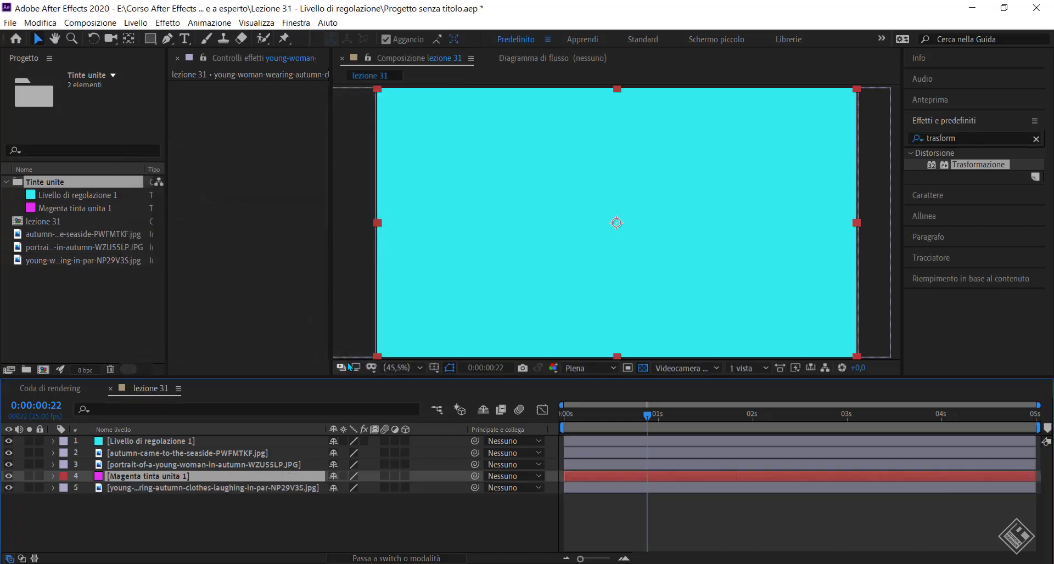
left_click_drag(170, 480, 176, 437)
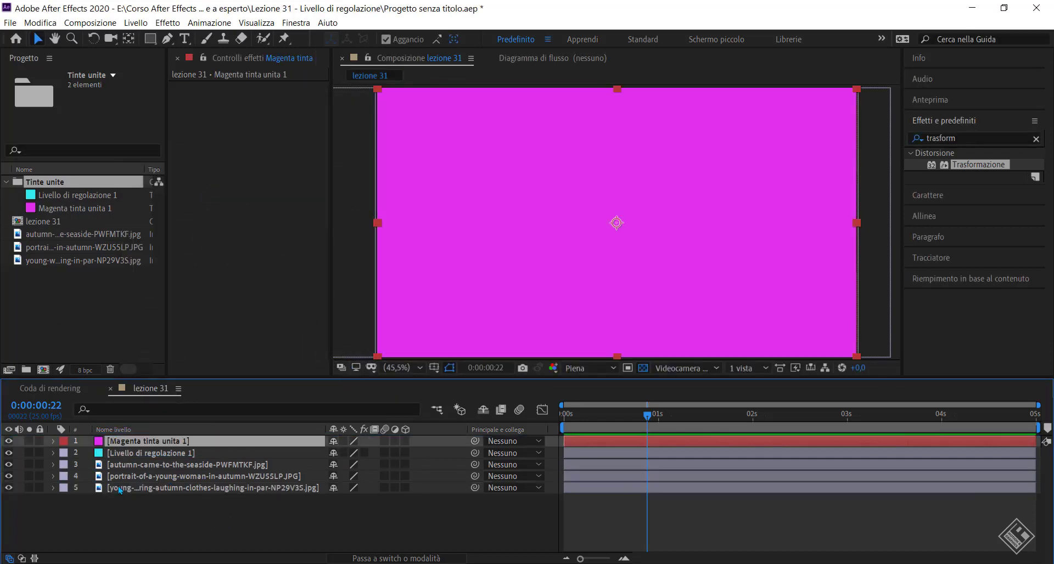
left_click(12, 454)
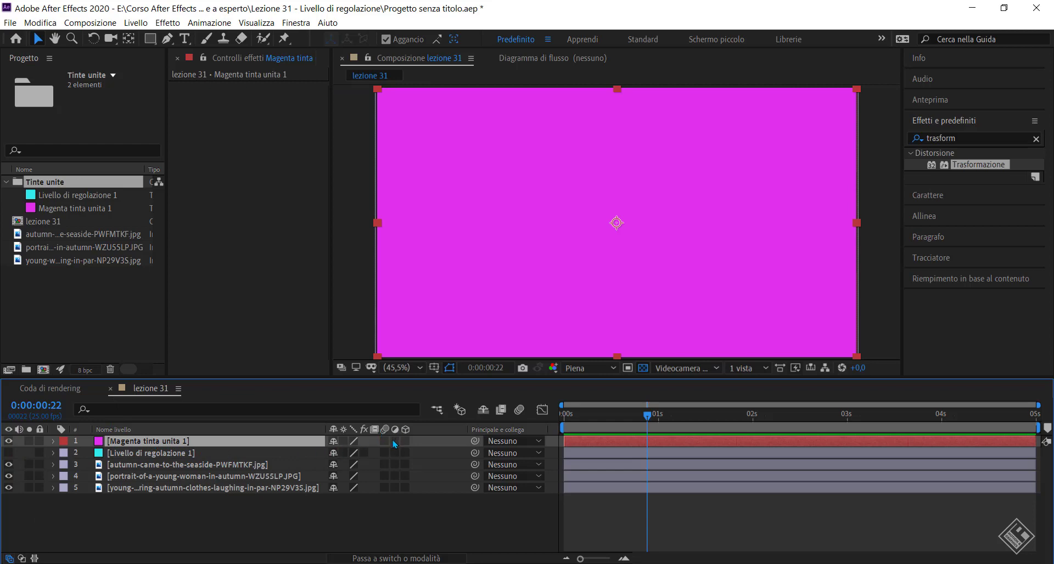
Make the magenta solid an adjustment layer and zoom the view to 25%
left_click(394, 441)
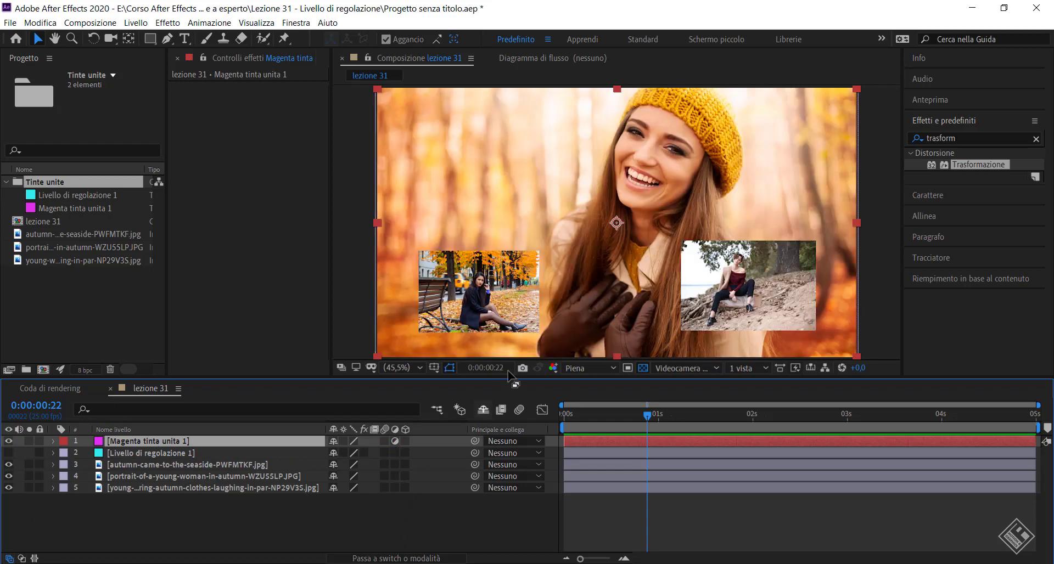
key("comma")
key("comma")
left_click_drag(552, 208, 454, 155)
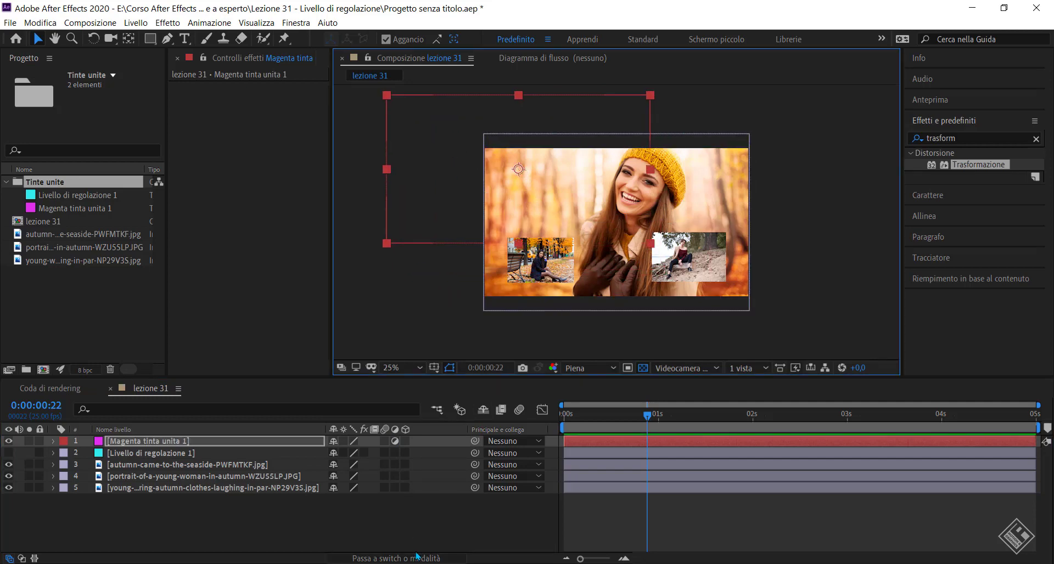
Search 'bianco', apply Bianco e nero to the magenta layer, and recentre it over the composition
left_click(961, 137)
type("bianco")
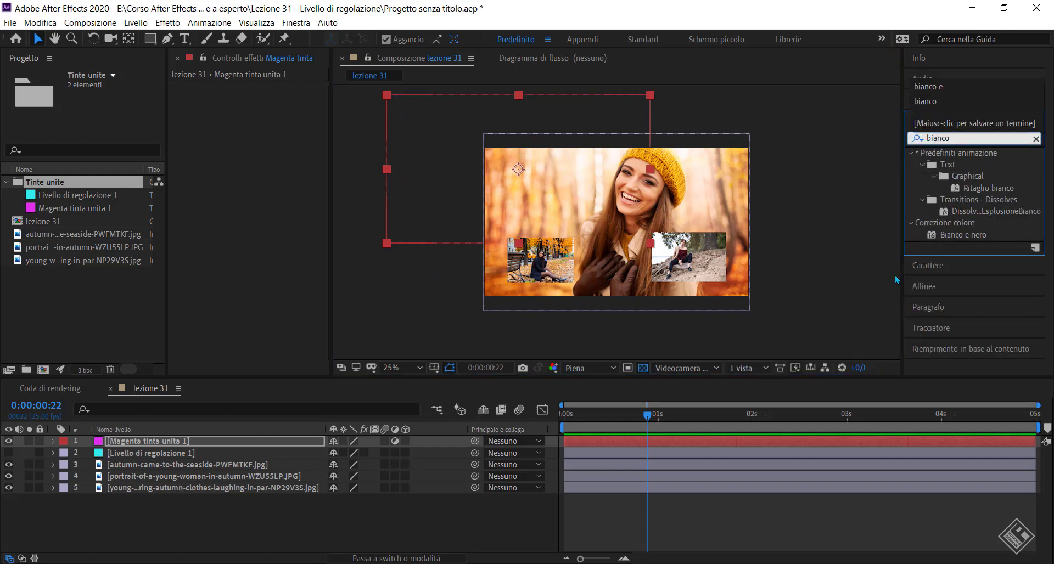
left_click_drag(952, 241, 892, 218)
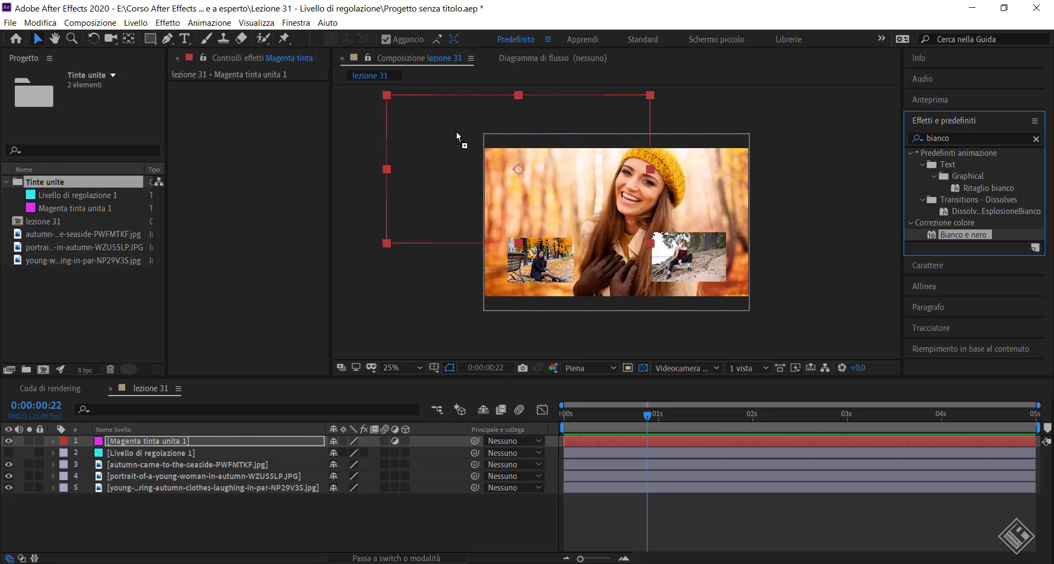
left_click_drag(507, 133, 456, 132)
left_click_drag(556, 190, 652, 235)
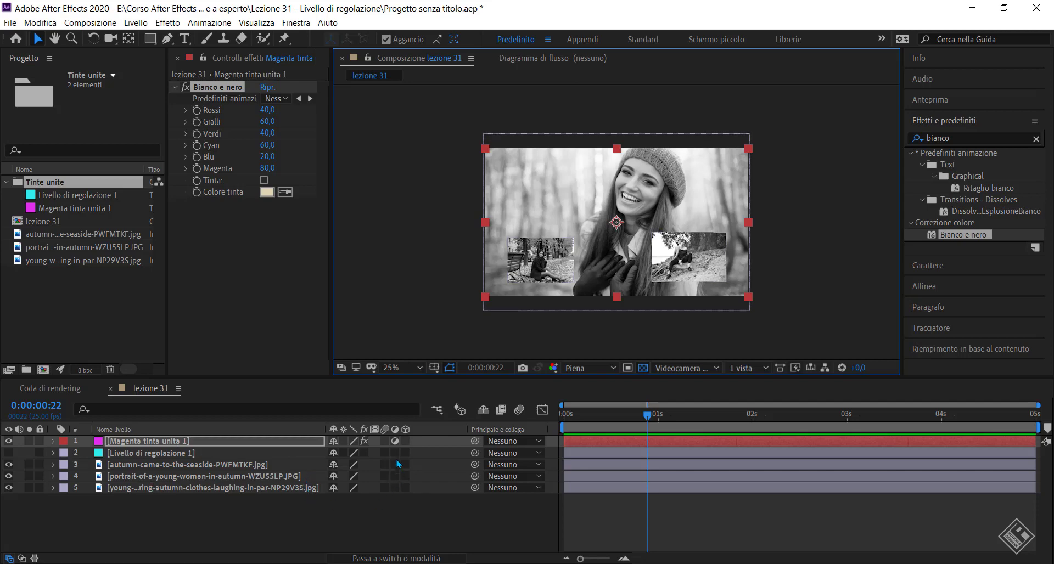
Select layers 1 to 4, from Magenta tinta unita 1 down, and delete them
left_click(116, 466)
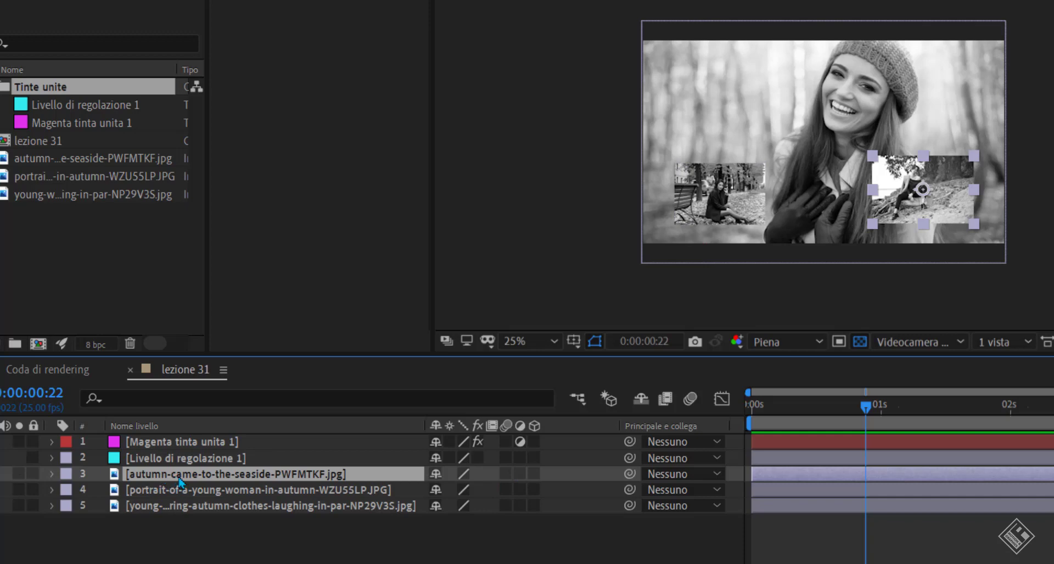
left_click(171, 443)
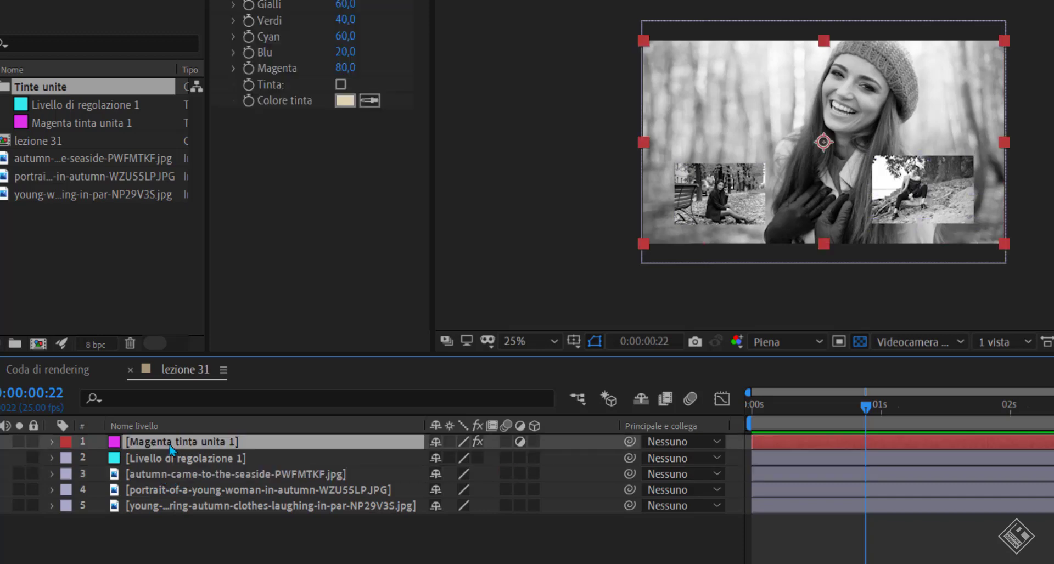
left_click(182, 506, "shift")
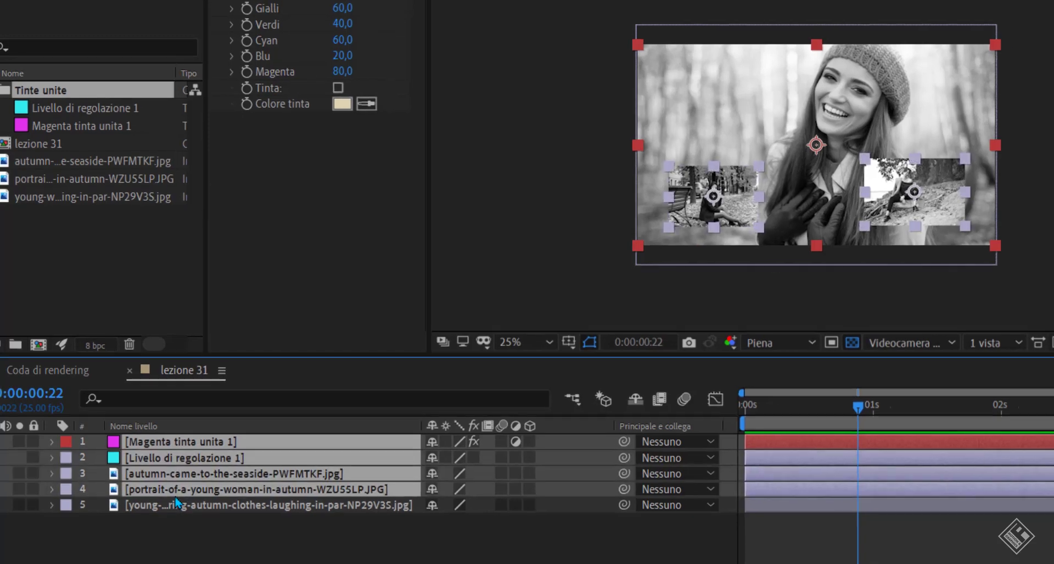
key("Delete")
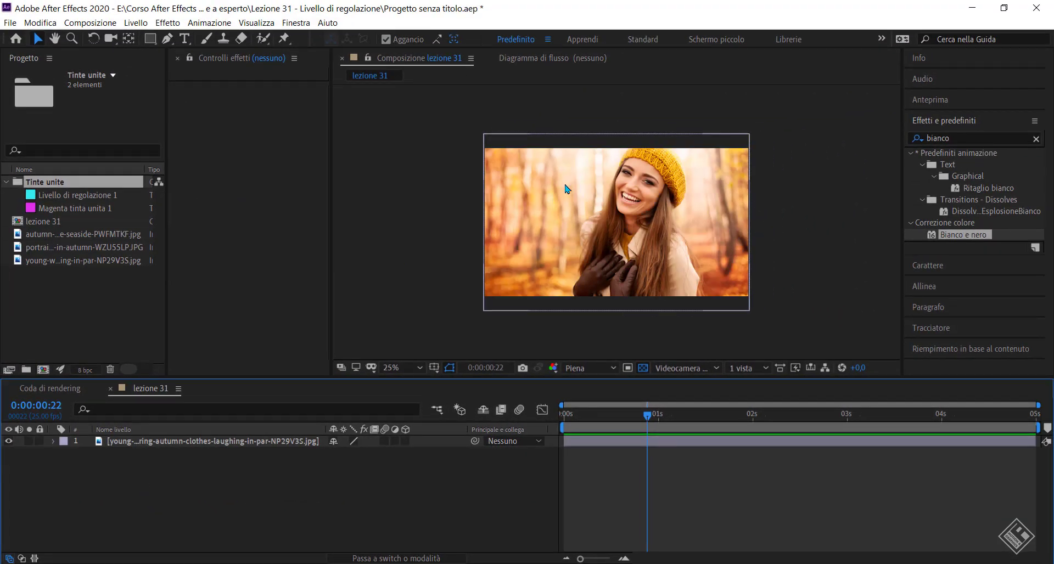
Add portrait-of-a-young-woman-in-autumn-WZUS5LP.JPG as the top layer and make it an adjustment layer
left_click(62, 249)
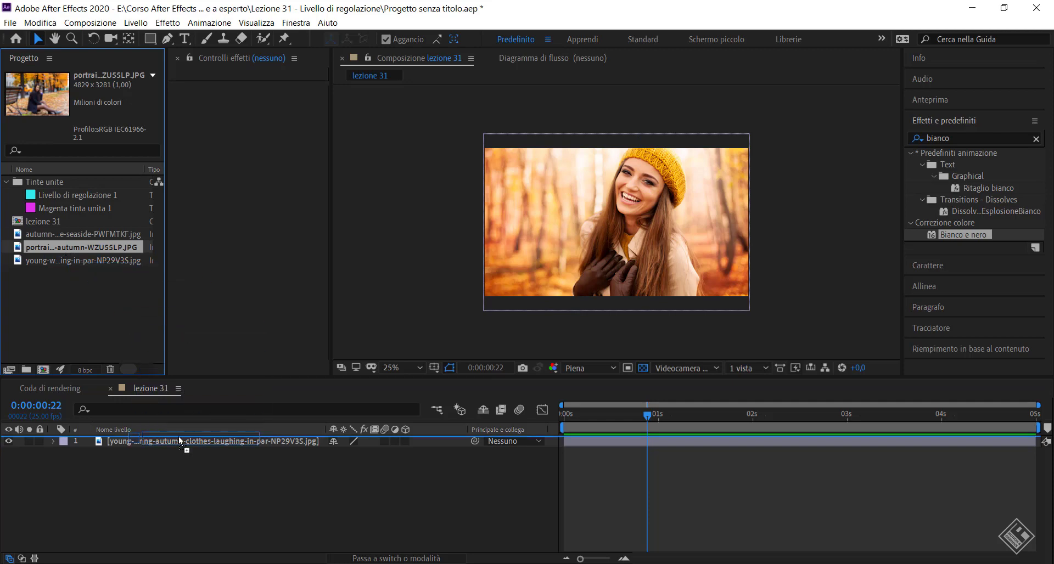
left_click_drag(64, 250, 179, 436)
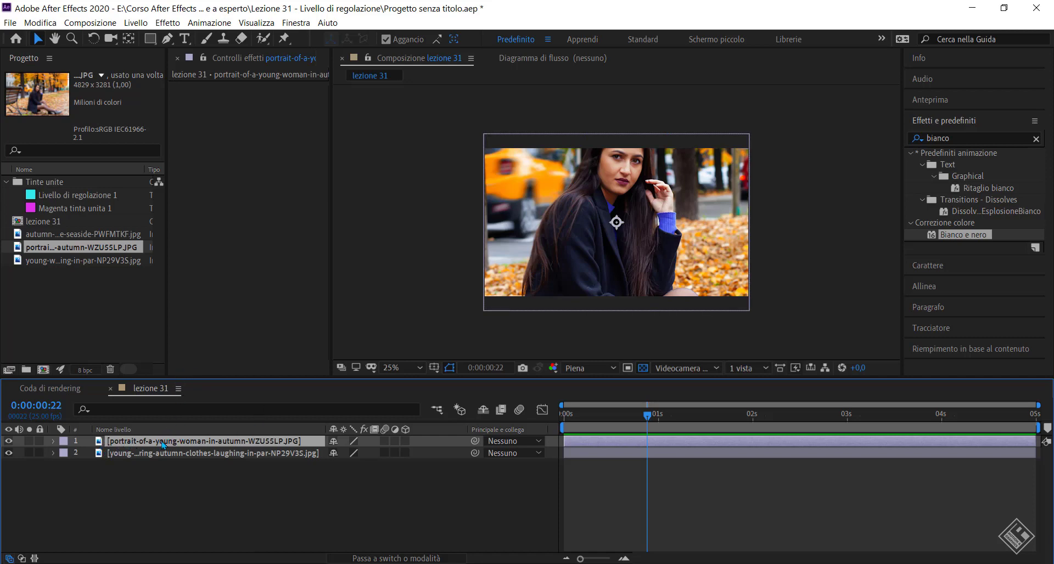
left_click(395, 442)
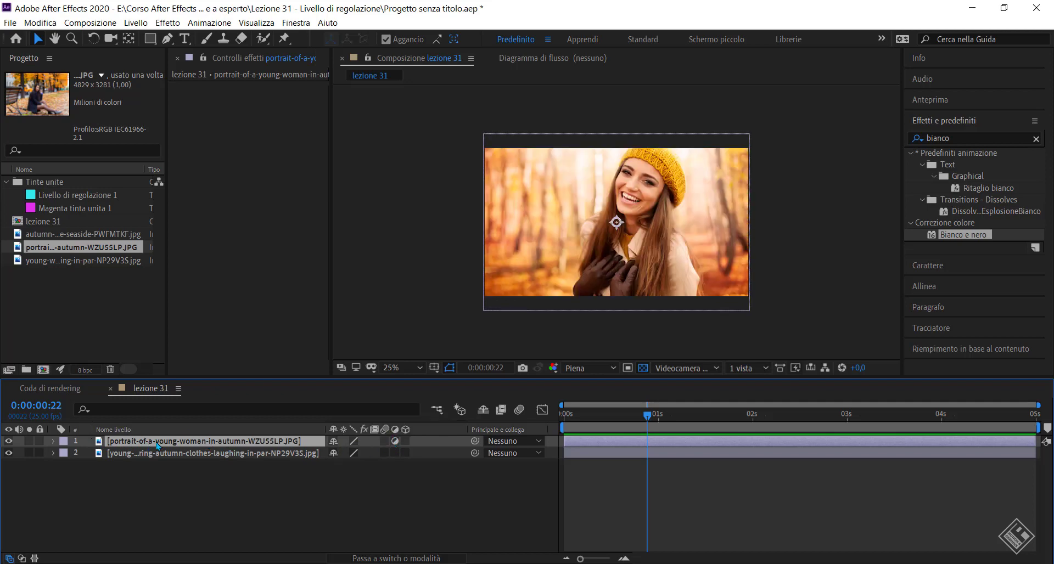
mouse_move(624, 203)
left_mouse_down()
mouse_move(532, 181)
mouse_move(542, 189)
left_mouse_up()
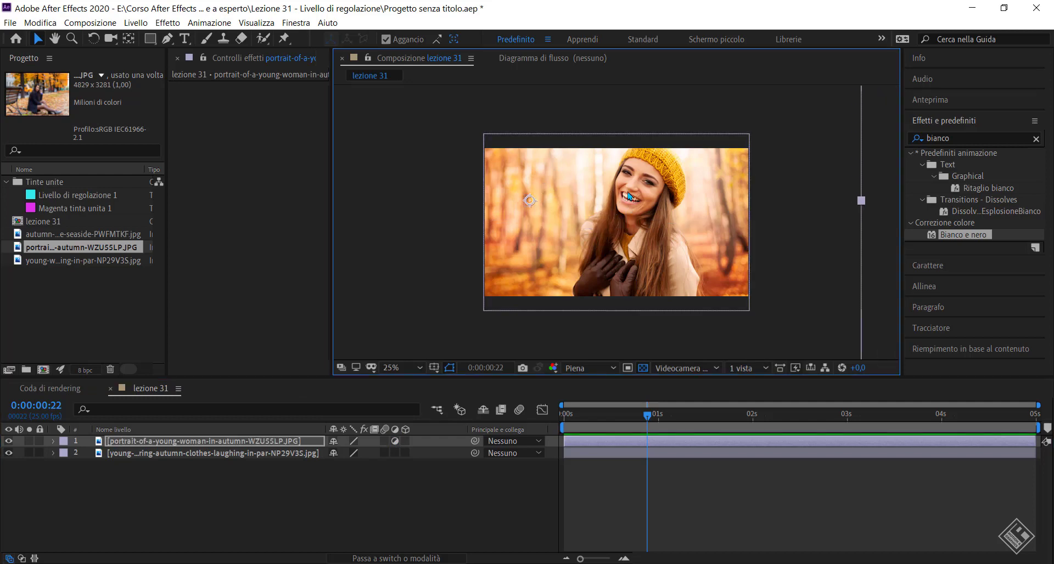
Scale the portrait layer down by its corner handle and set the viewer zoom to Fit
scroll(758, 170, "down", 2)
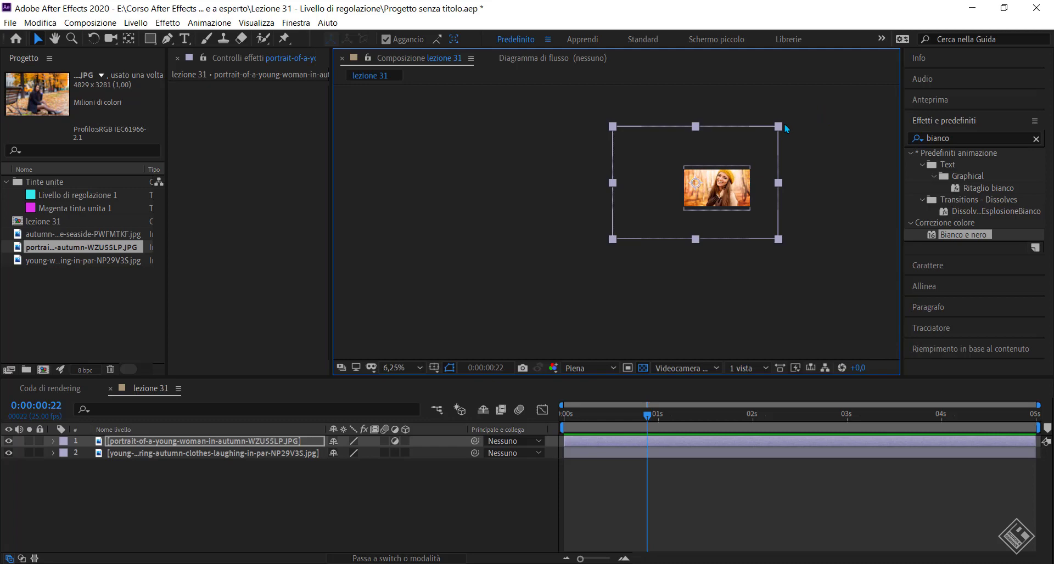
left_click(765, 145)
left_click(780, 126)
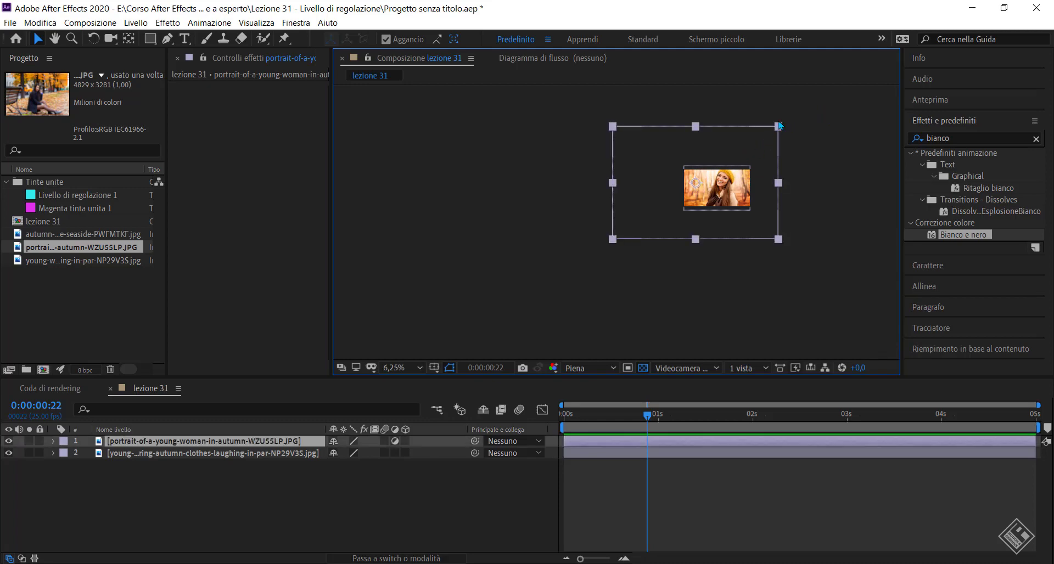
left_click_drag(777, 131, 723, 178)
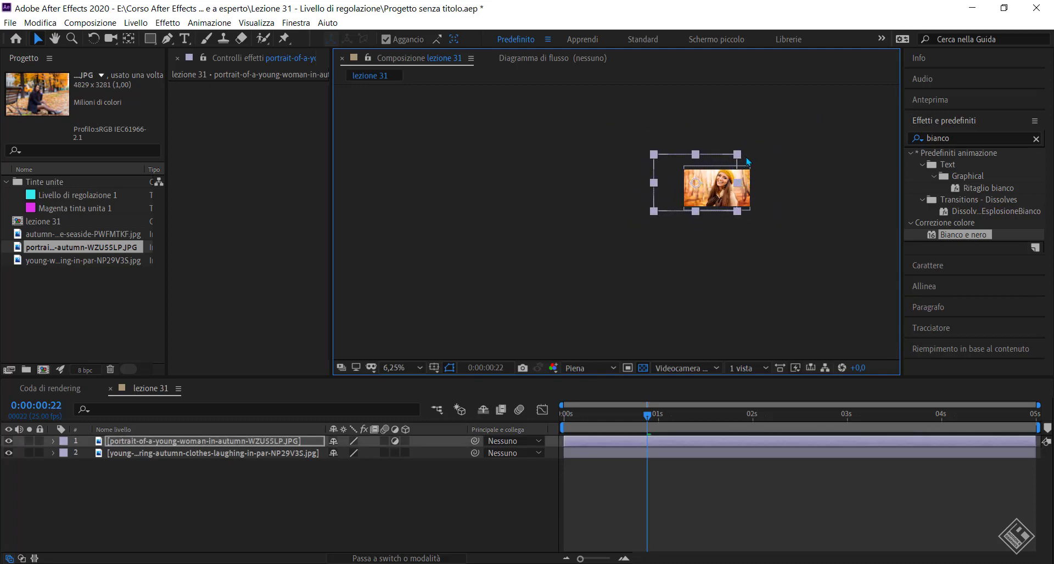
left_click(401, 368)
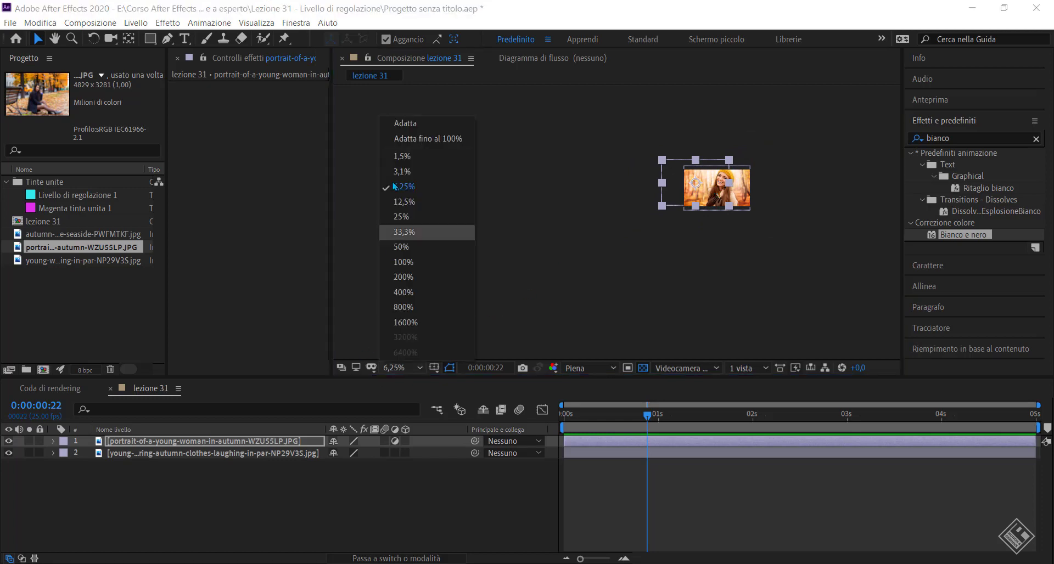
left_click(406, 124)
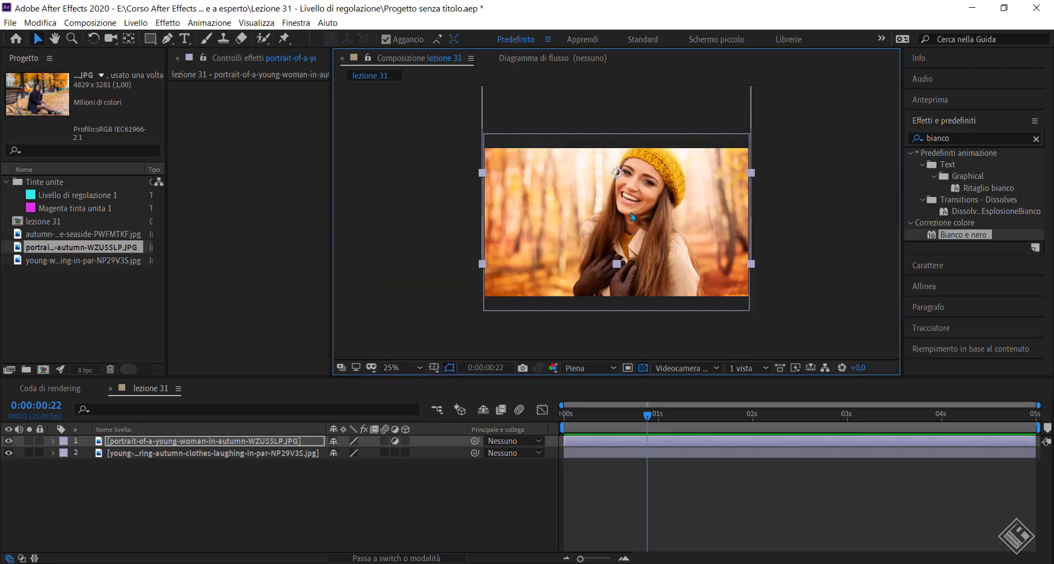
scroll(608, 284, "down", 2)
Apply the Bianco e nero effect to the portrait adjustment layer
left_click_drag(525, 254, 546, 246)
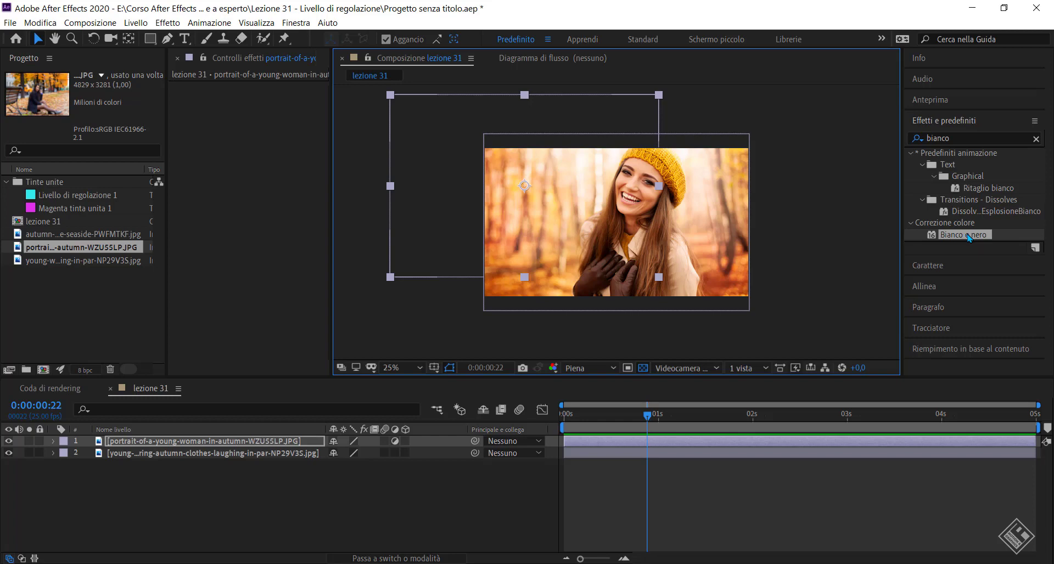
left_click_drag(970, 237, 460, 128)
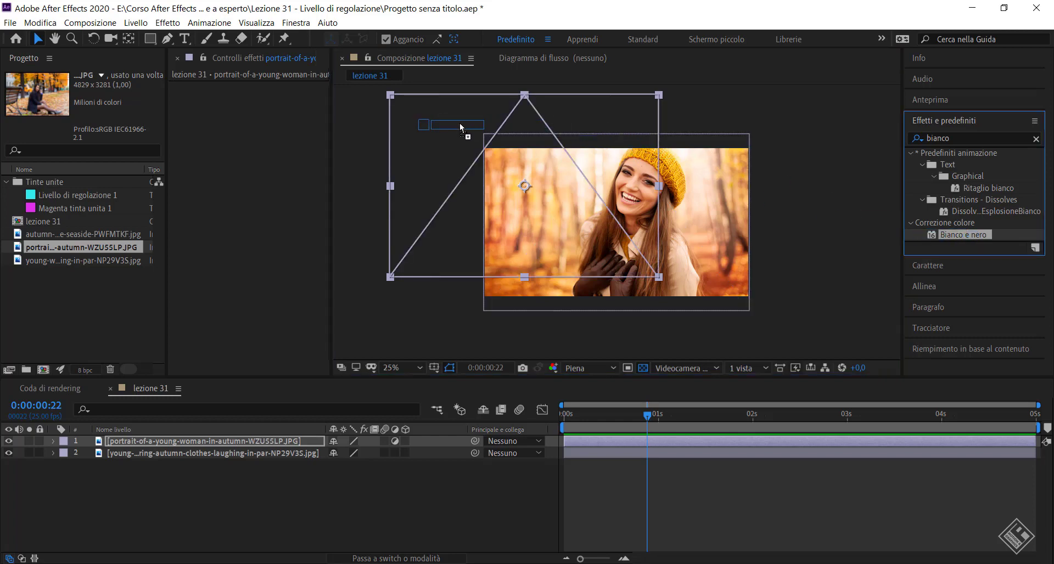
left_click_drag(460, 128, 501, 156)
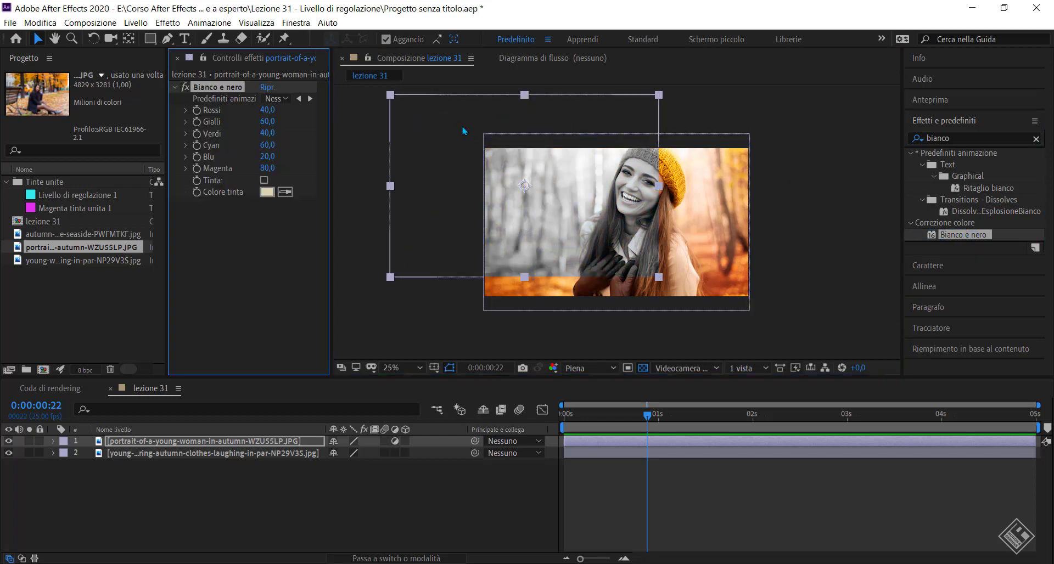
Offset the portrait layer toward the upper right, then select the young woman laughing layer
left_click(597, 198)
left_click_drag(596, 198, 720, 311)
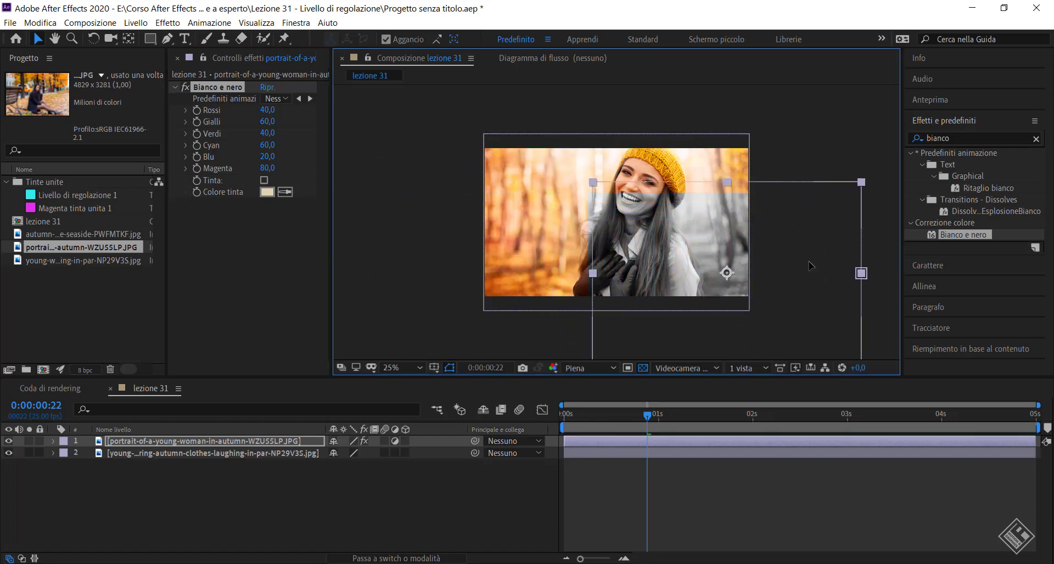
mouse_move(719, 312)
left_mouse_down()
mouse_move(819, 153)
mouse_move(671, 231)
left_mouse_up()
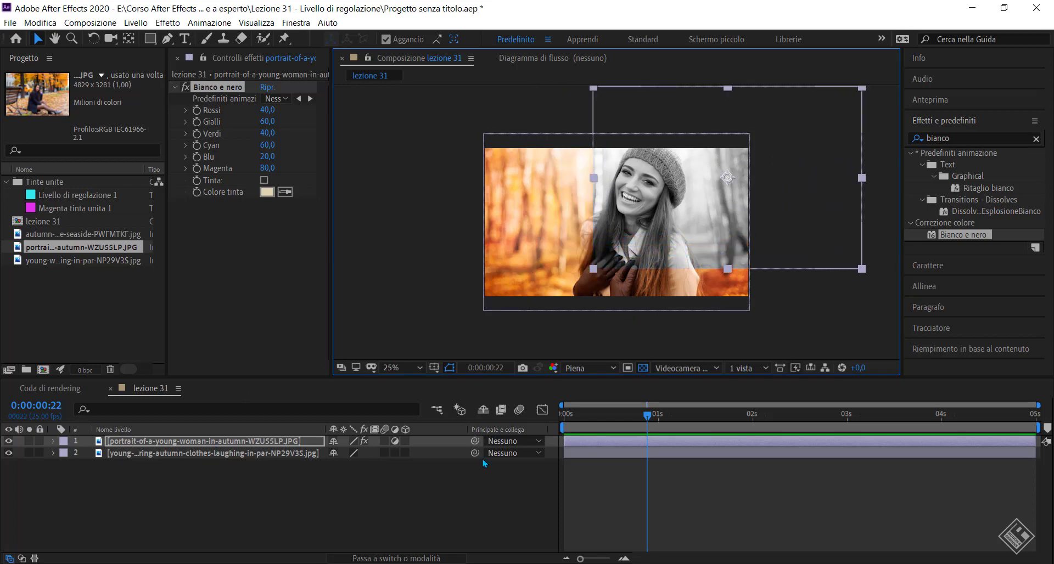
left_click(159, 454)
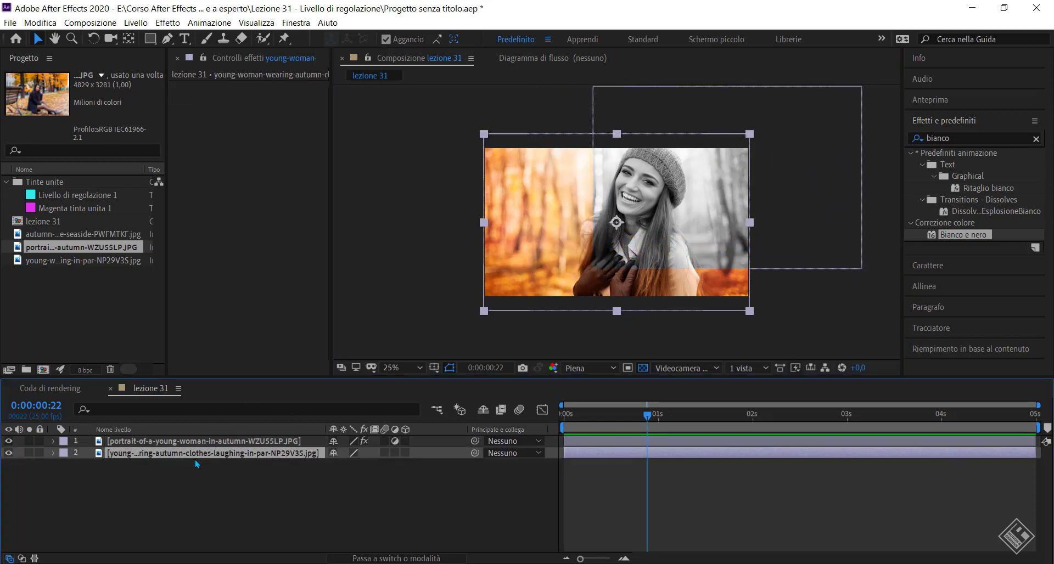